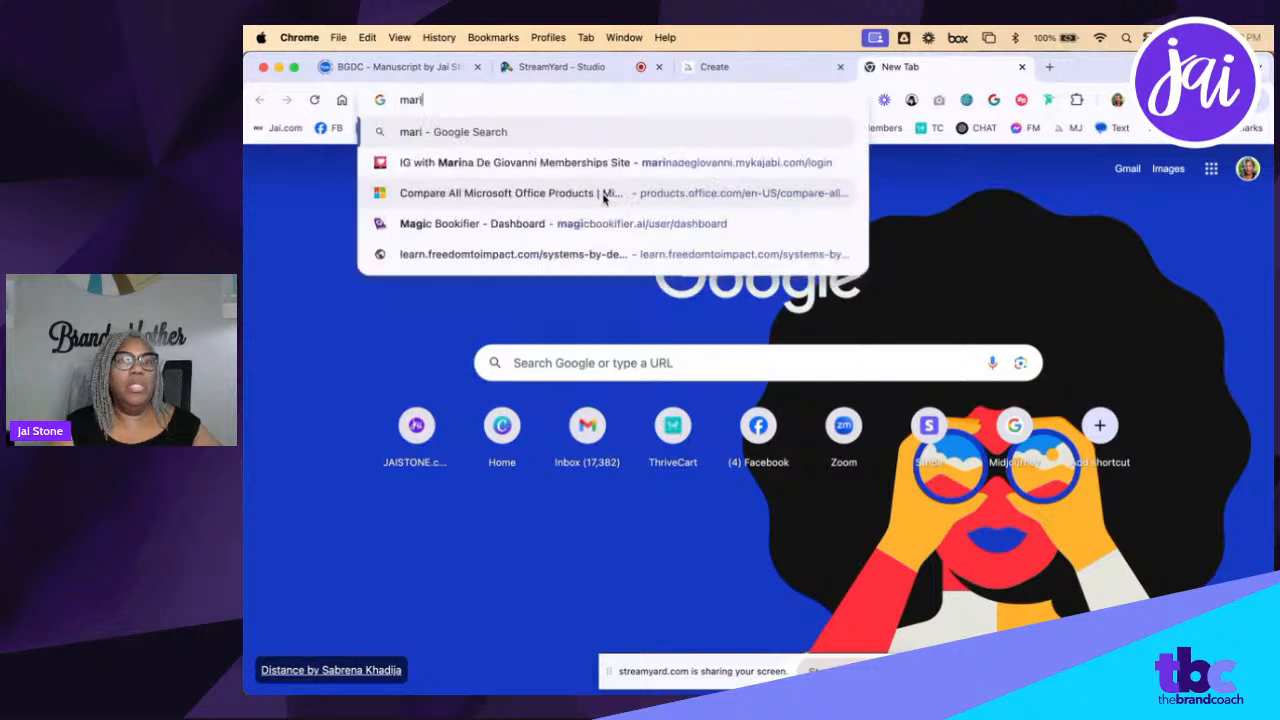
Search Google for "marilyn monroe artwork" and show the image results
key("BackSpace")
type("y")
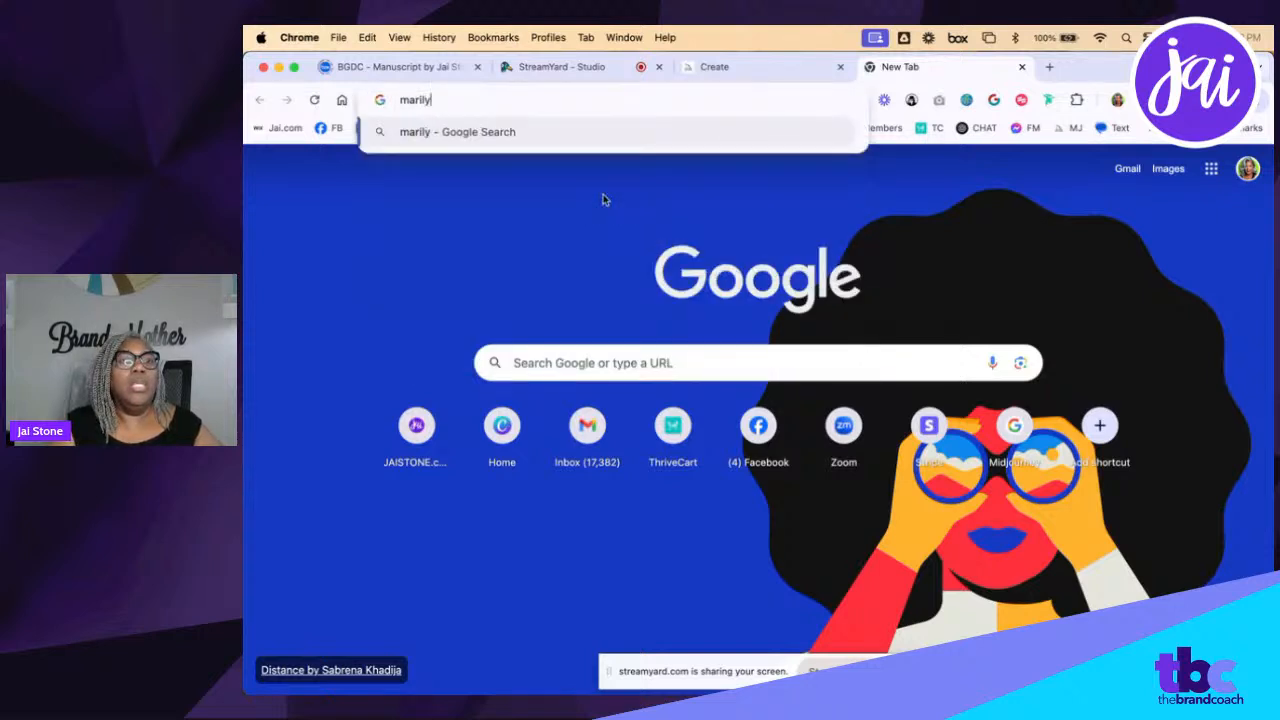
type("n monroe")
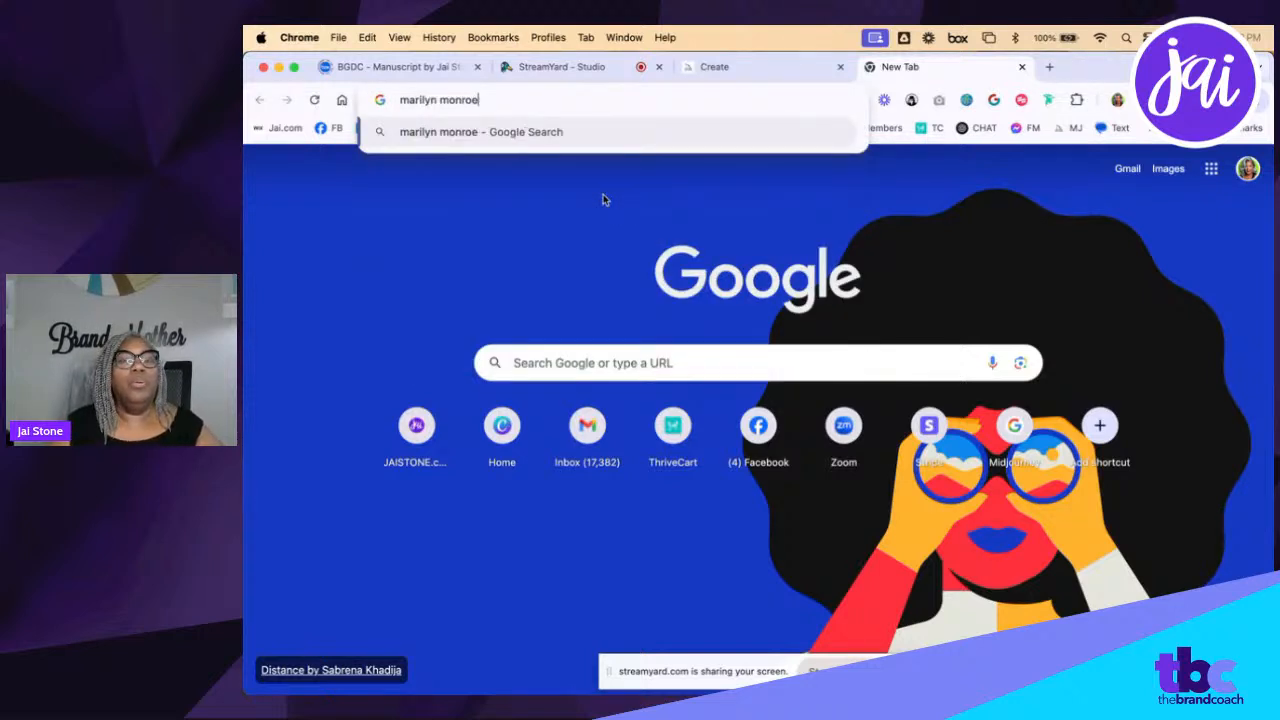
type(" artwork")
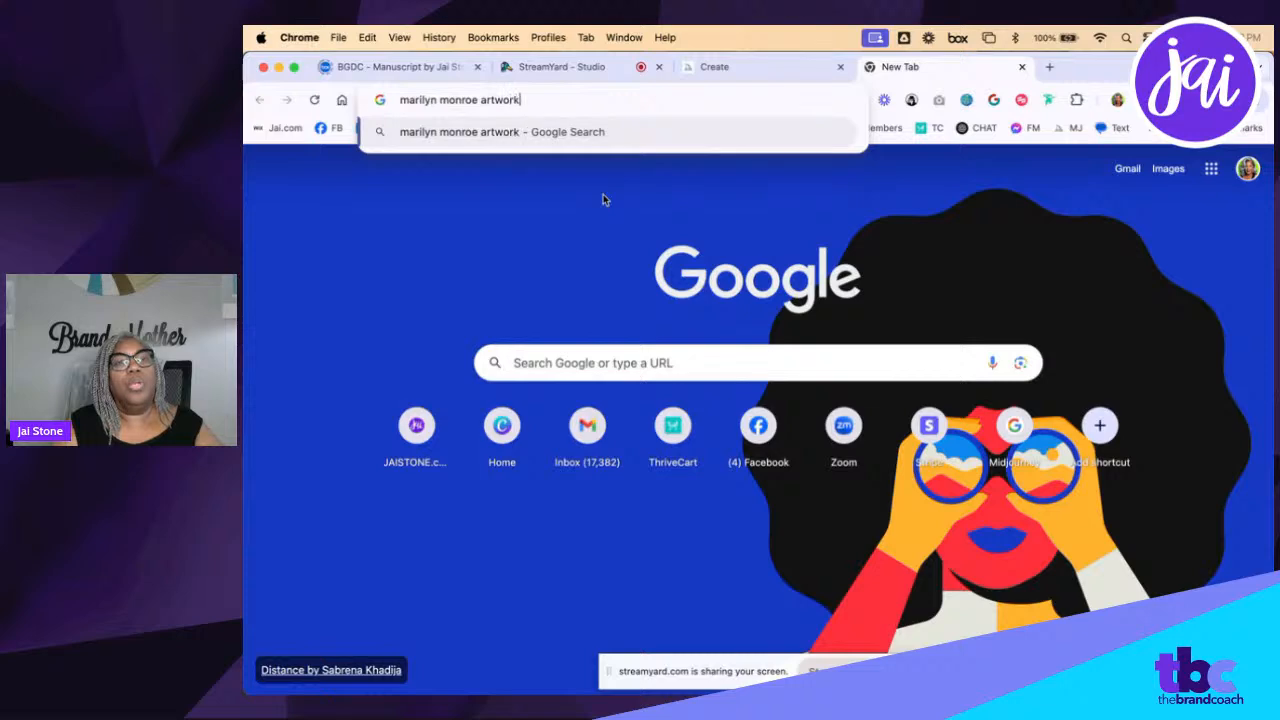
key("Return")
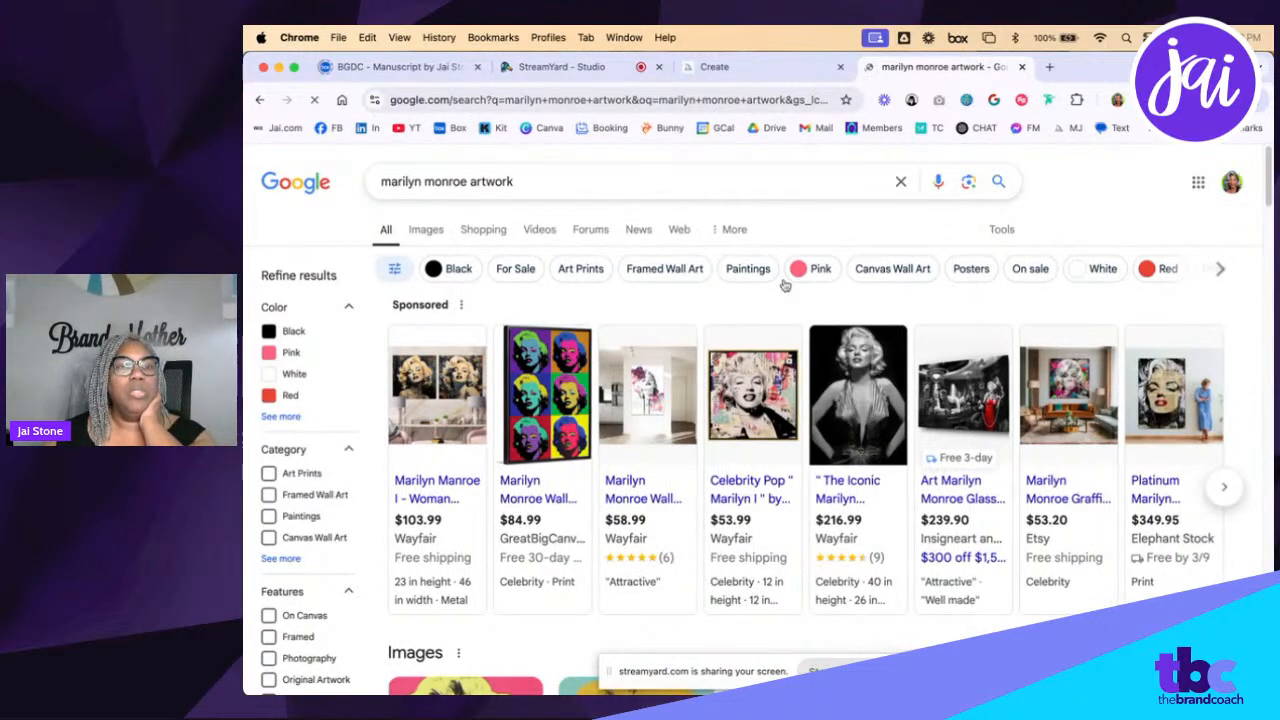
left_click(425, 230)
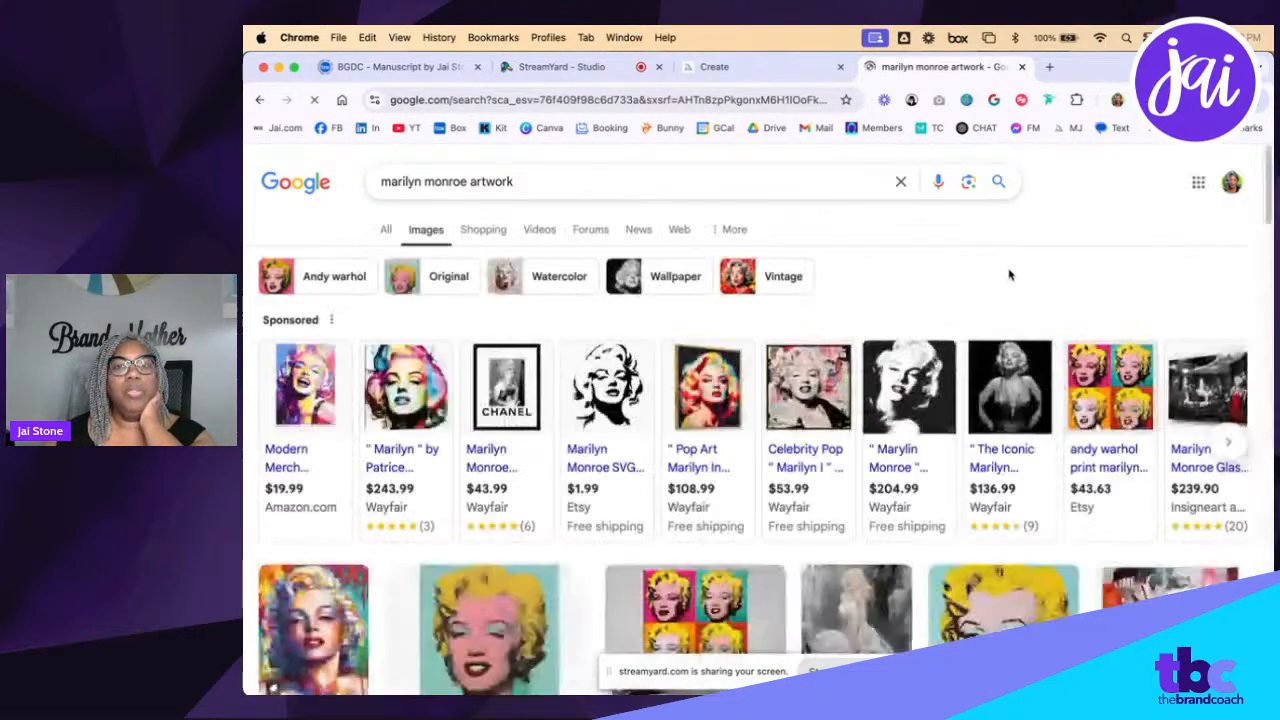
Look through the Marilyn Monroe image results and open the preview of the multicolored CGDiaz Art print
scroll(797, 477, "down", 2)
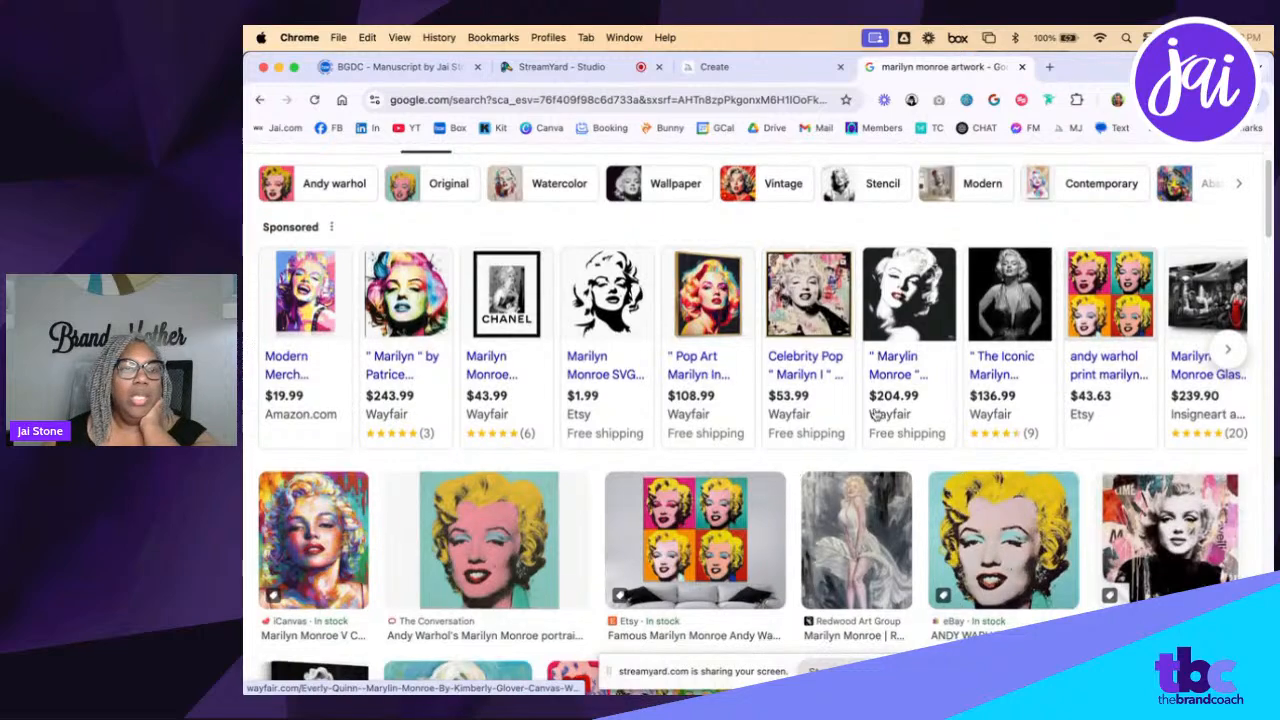
scroll(797, 477, "down", 4)
scroll(872, 415, "down", 4)
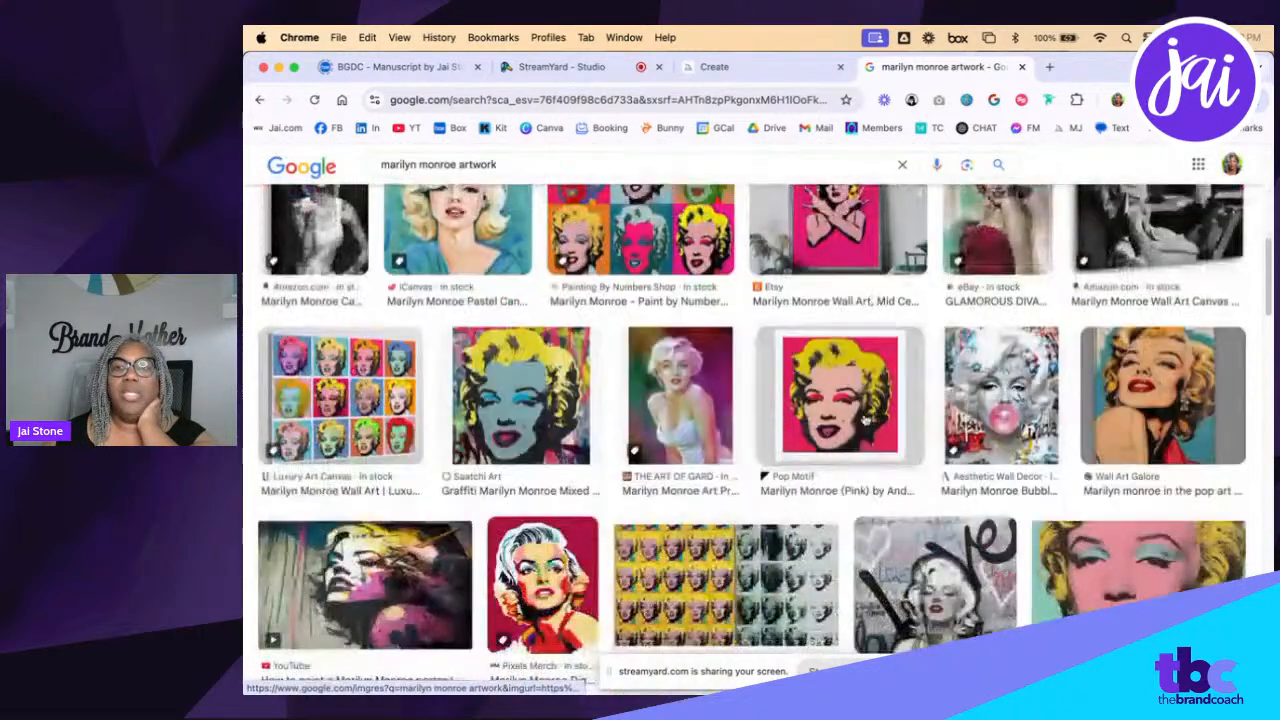
scroll(866, 424, "down", 2)
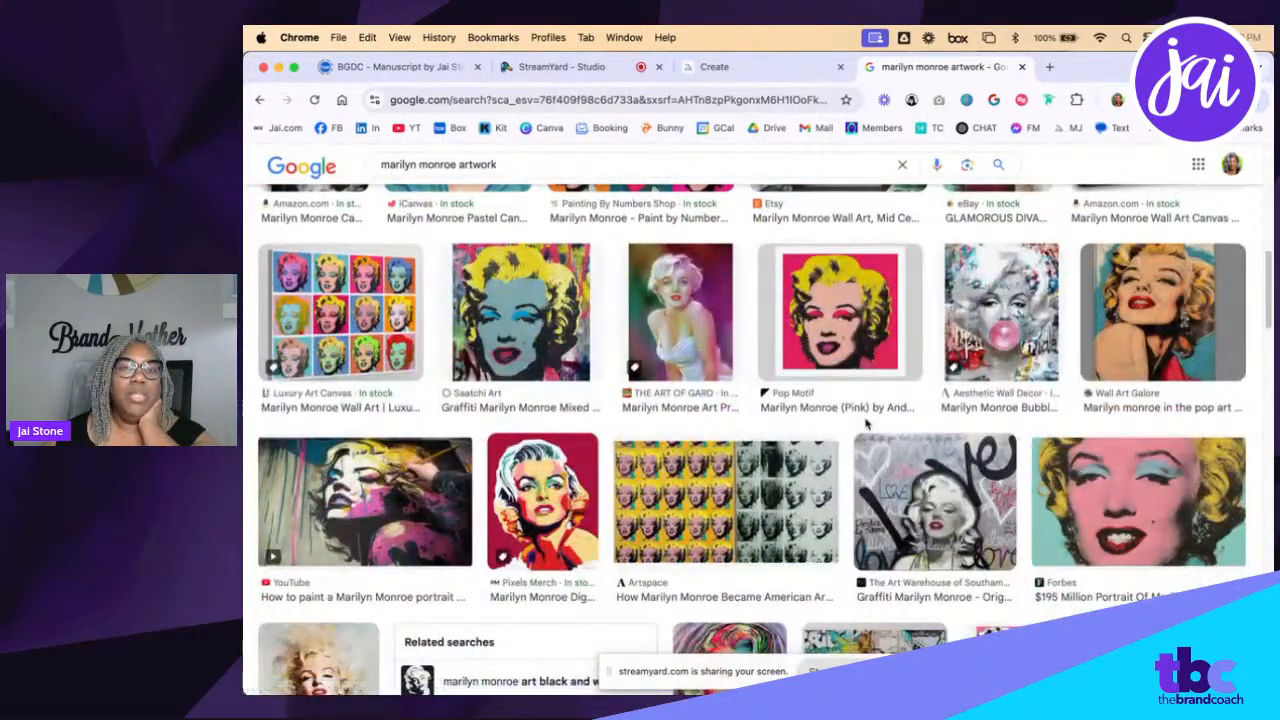
scroll(866, 424, "down", 1)
scroll(880, 443, "down", 1)
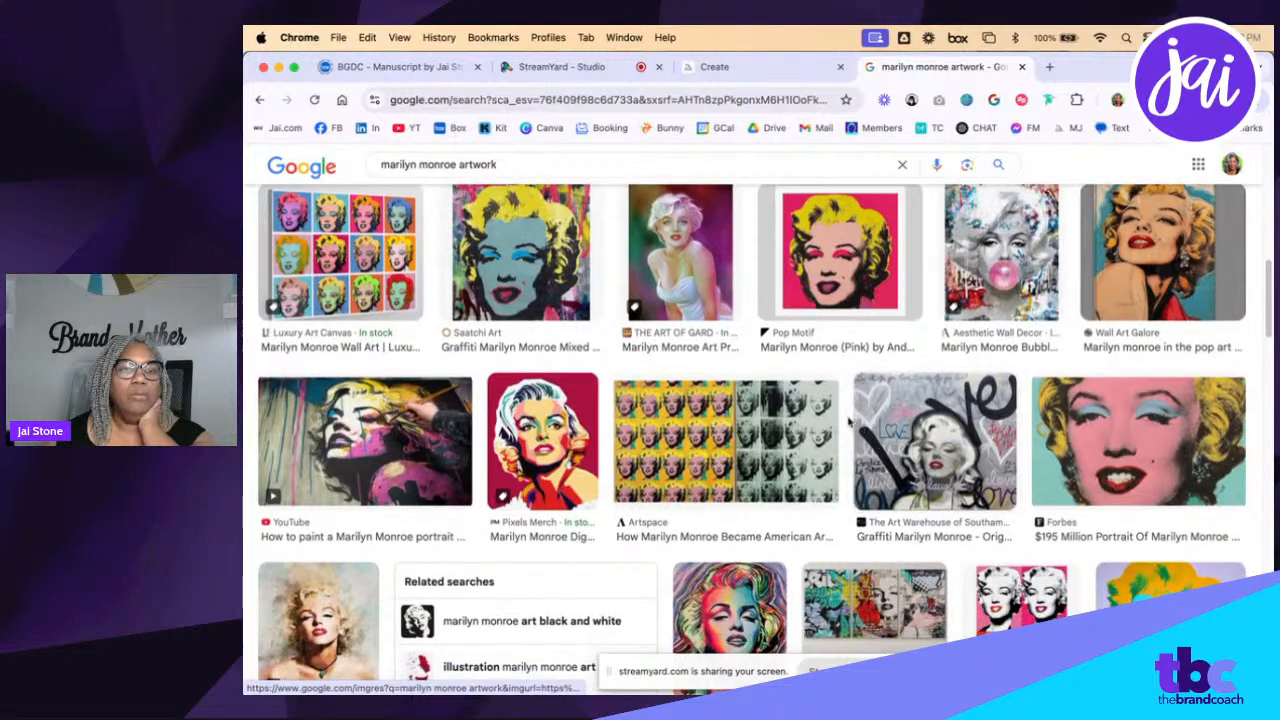
scroll(800, 410, "down", 3)
scroll(834, 512, "up", 2)
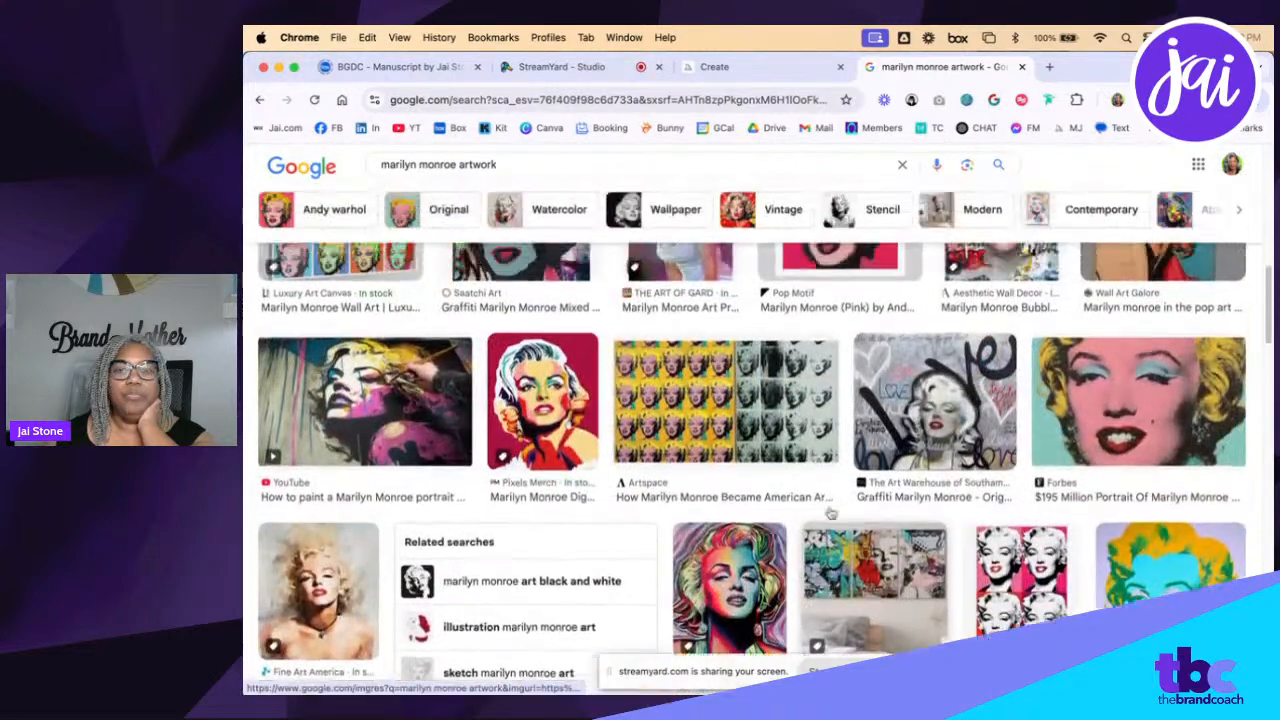
scroll(838, 512, "down", 4)
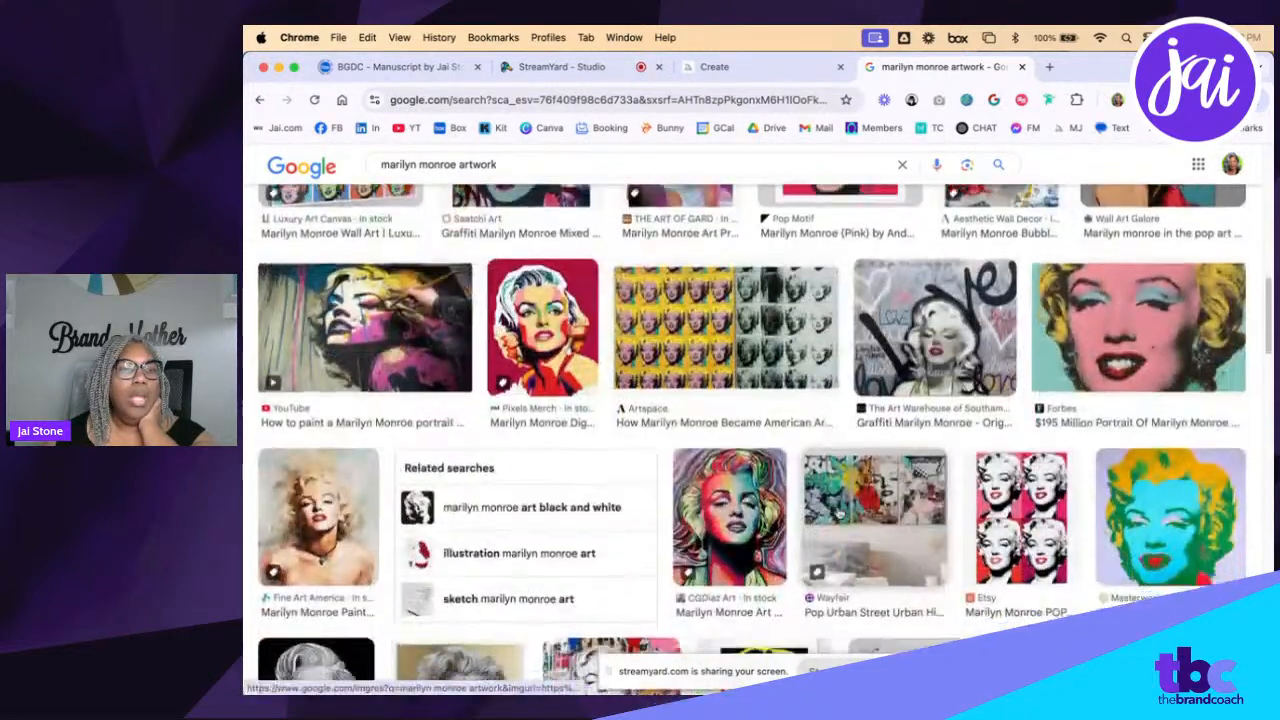
left_click(742, 385)
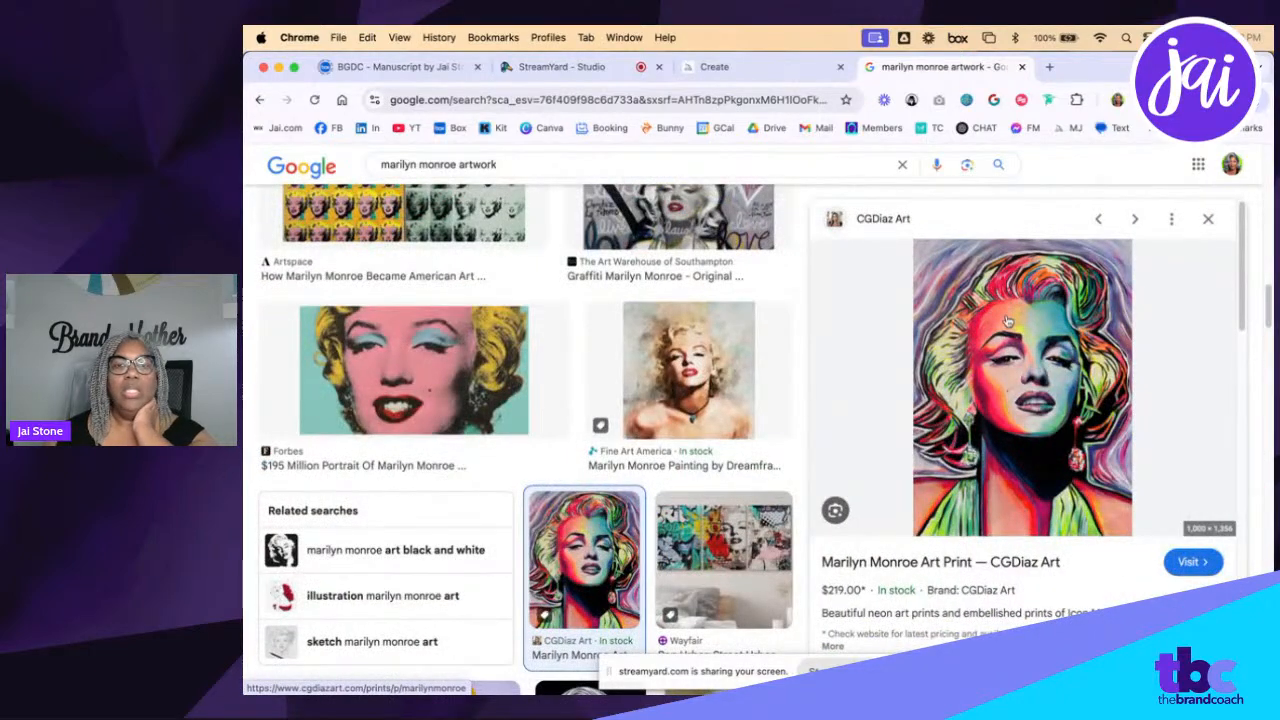
Copy the previewed CGDiaz Art image, switch to Midjourney and open the image picker of the prompt
right_click(1004, 404)
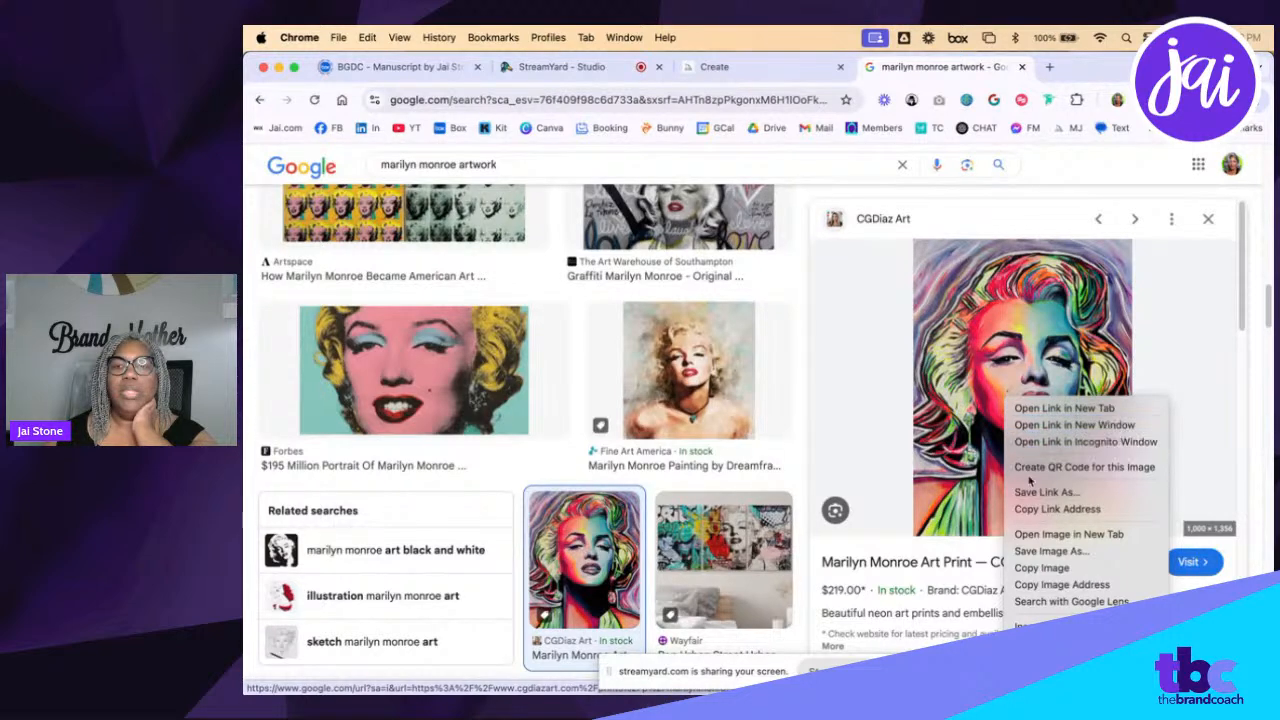
left_click(1040, 568)
left_click(712, 66)
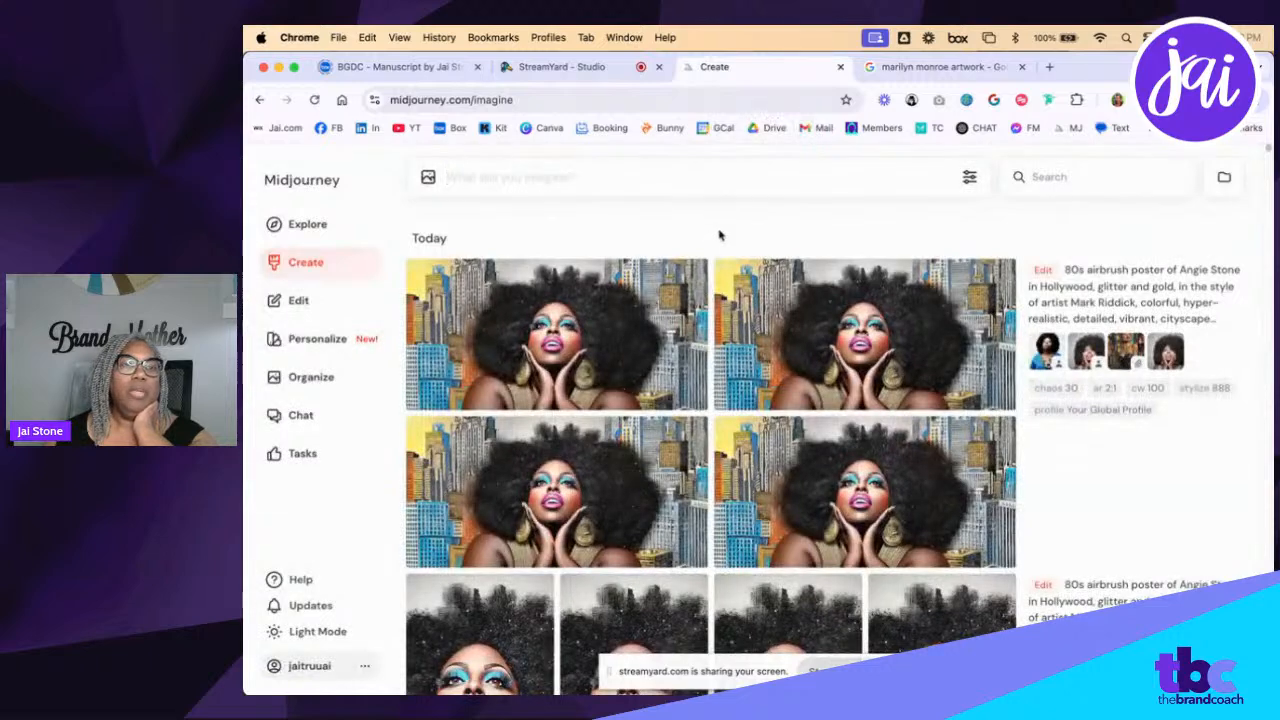
left_click(464, 177)
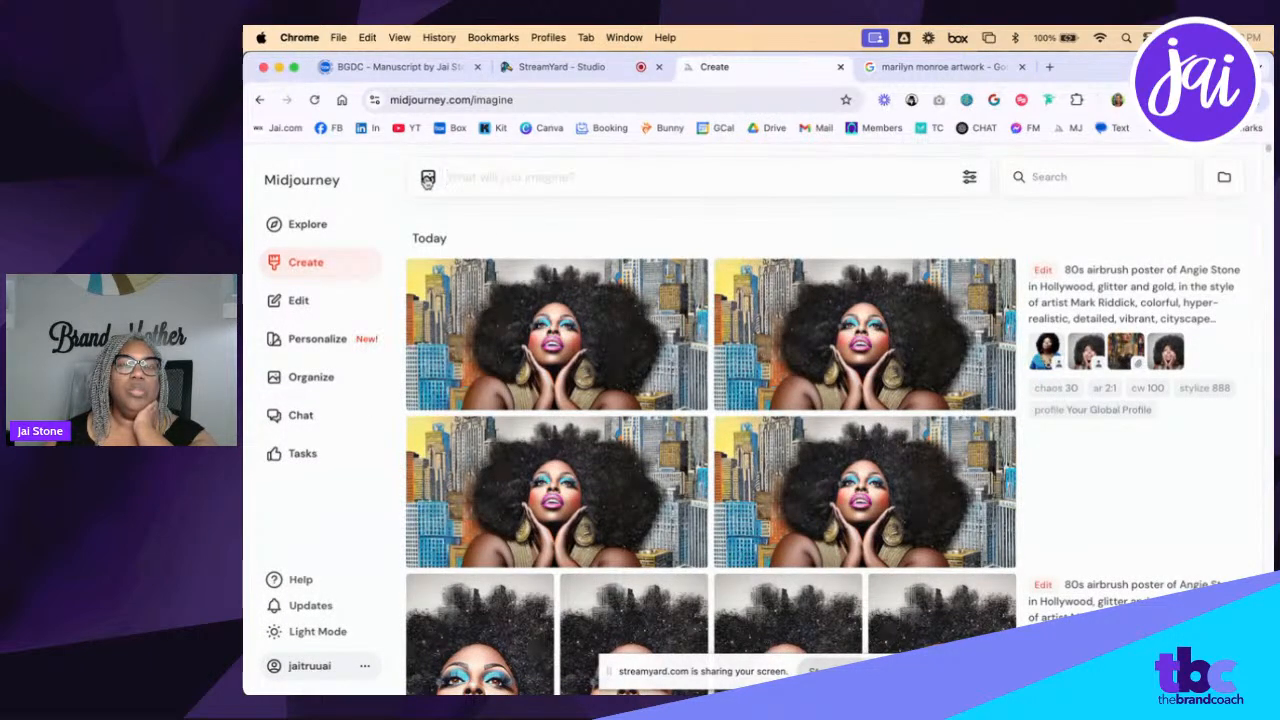
left_click(427, 178)
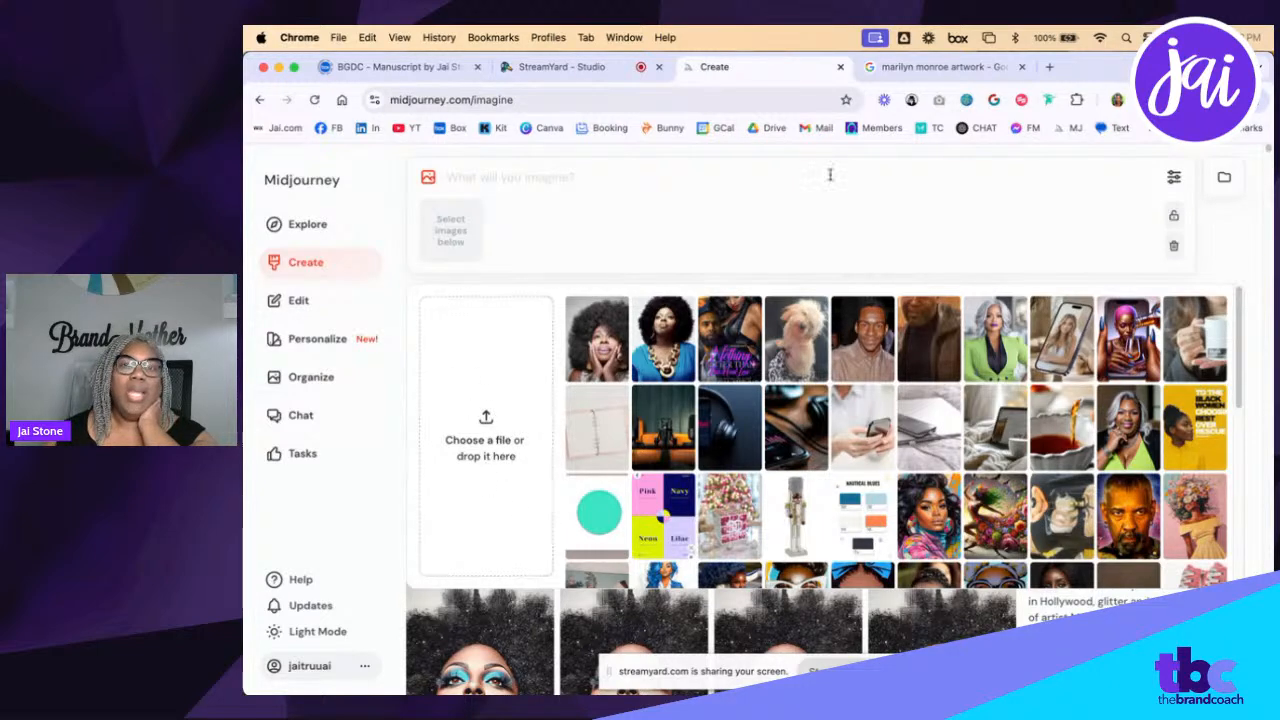
Try to bring the Marilyn Monroe print directly from the Google preview into Midjourney's image upload area
left_click(893, 72)
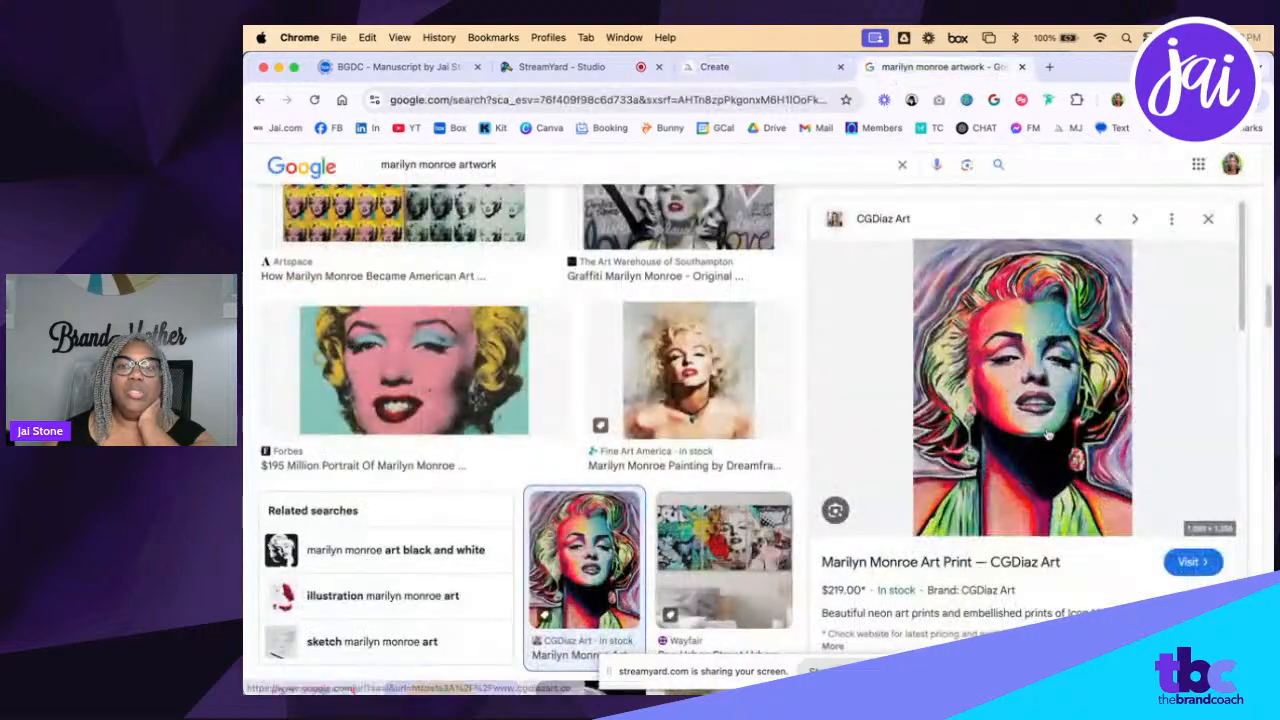
left_click_drag(1010, 400, 500, 512)
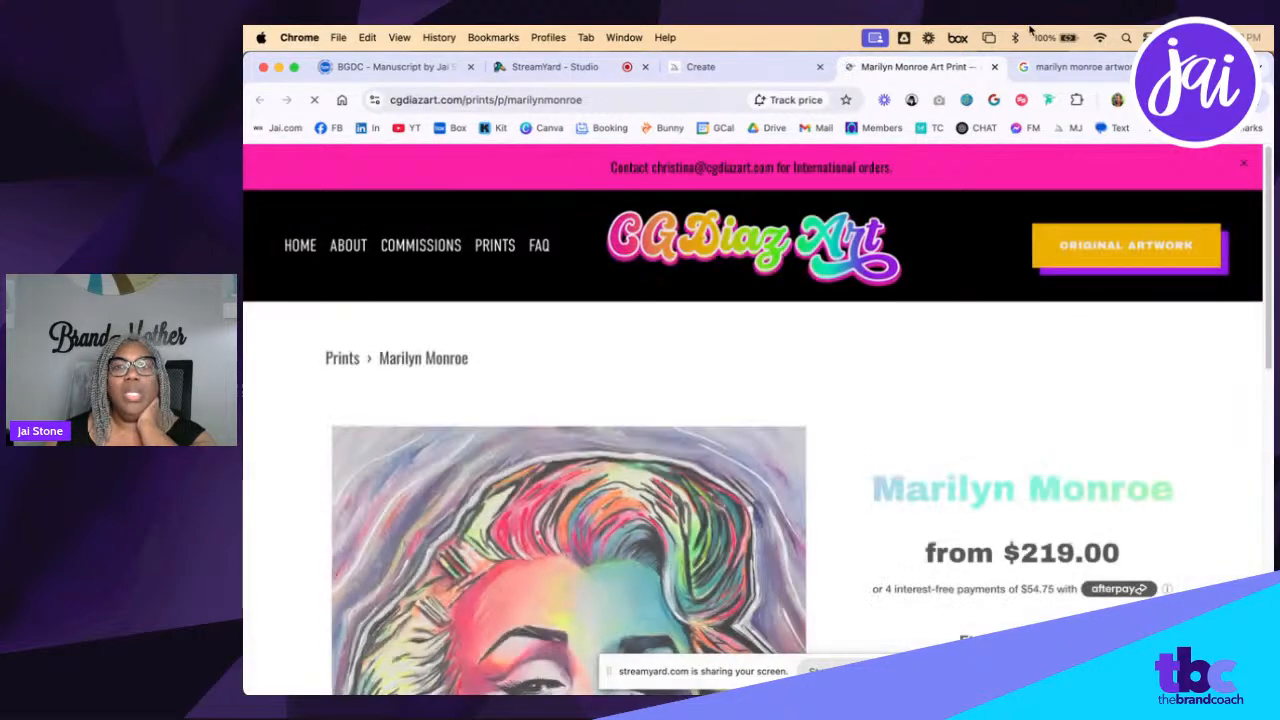
left_click(748, 68)
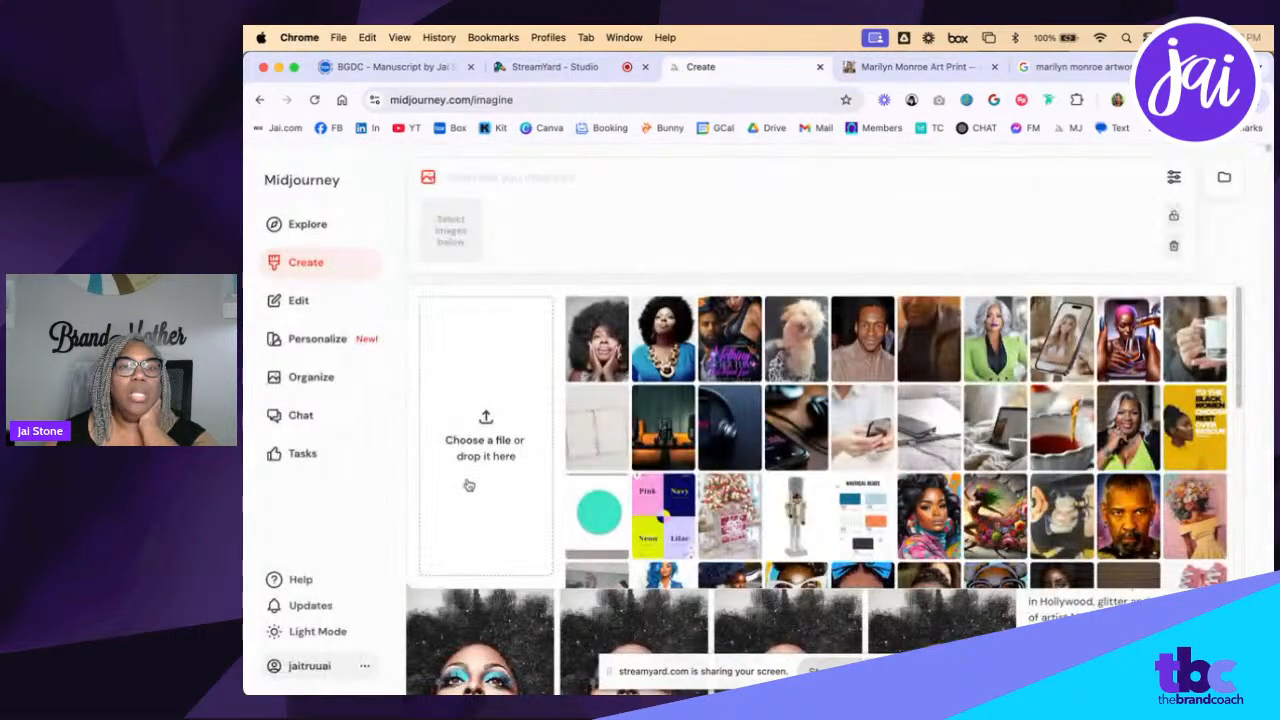
left_click(1050, 67)
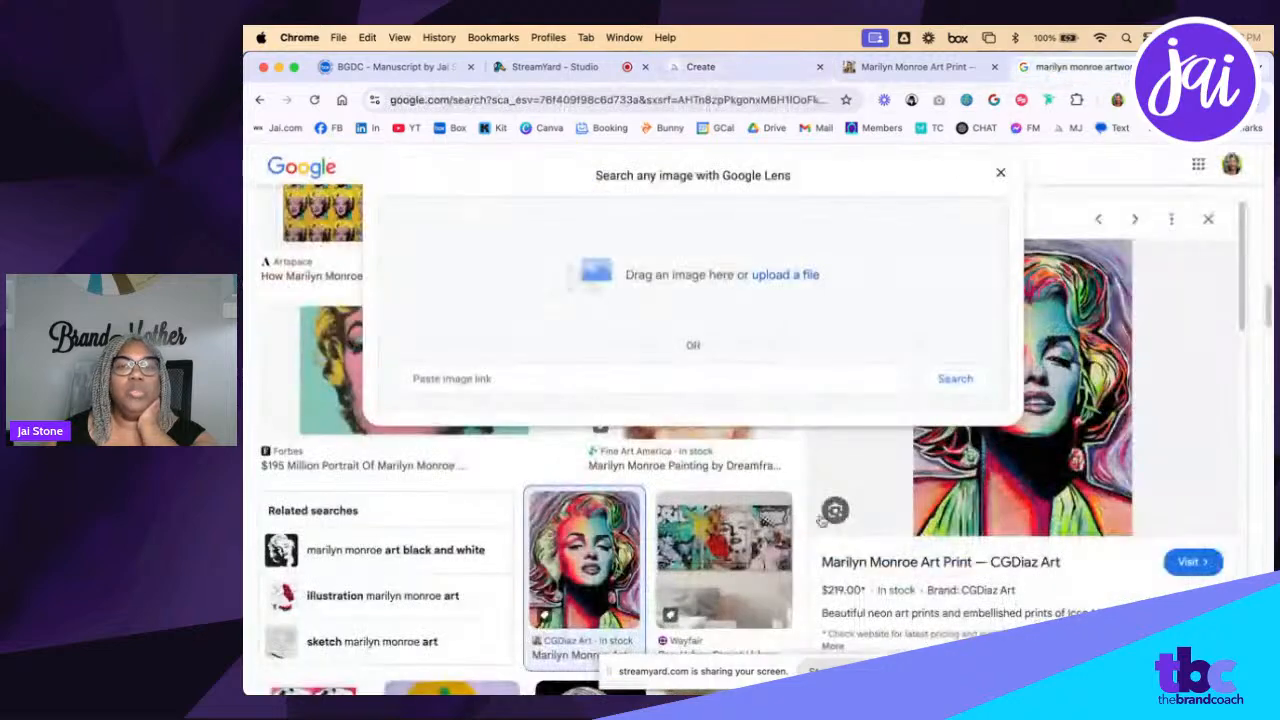
left_click(1001, 171)
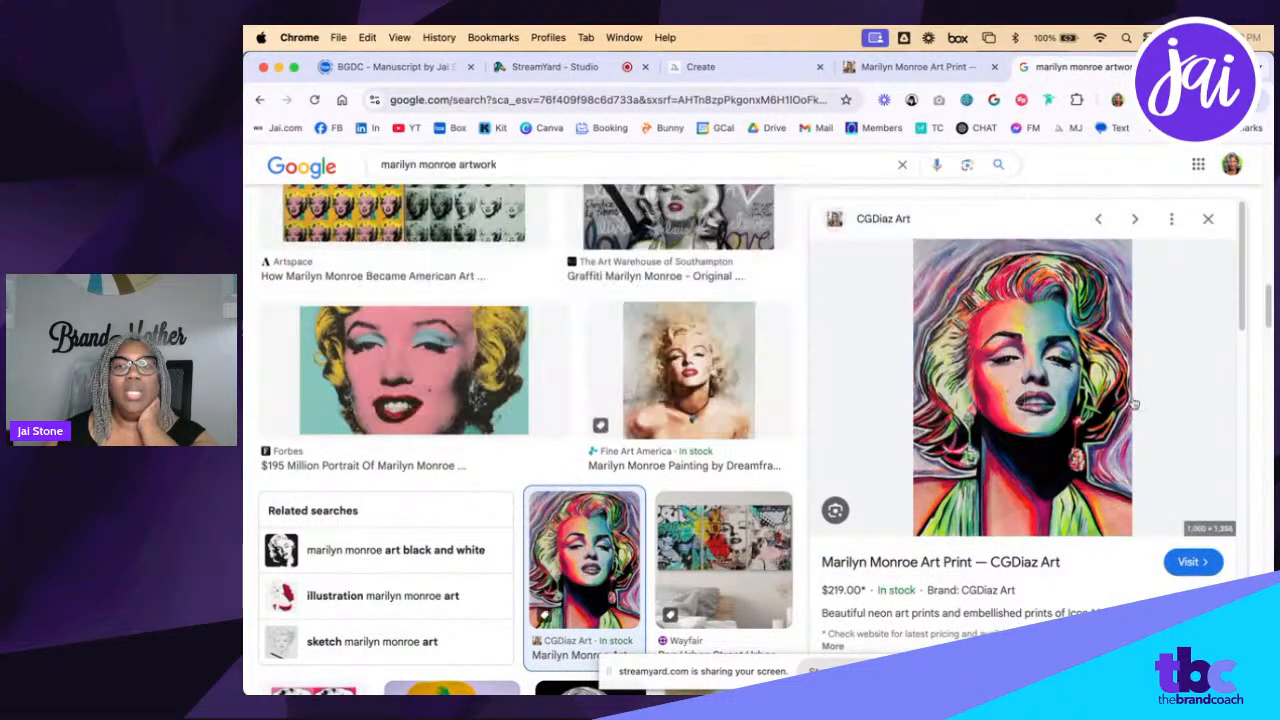
left_click_drag(1046, 428, 717, 340)
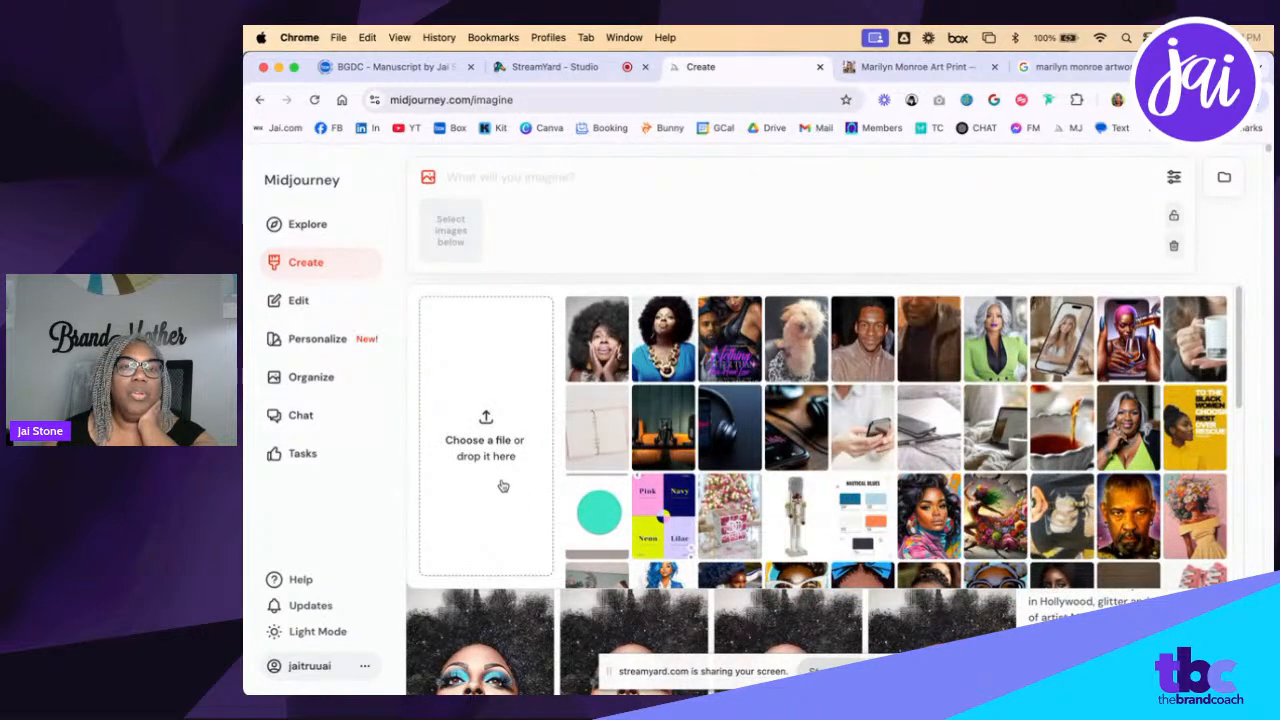
left_click(486, 430)
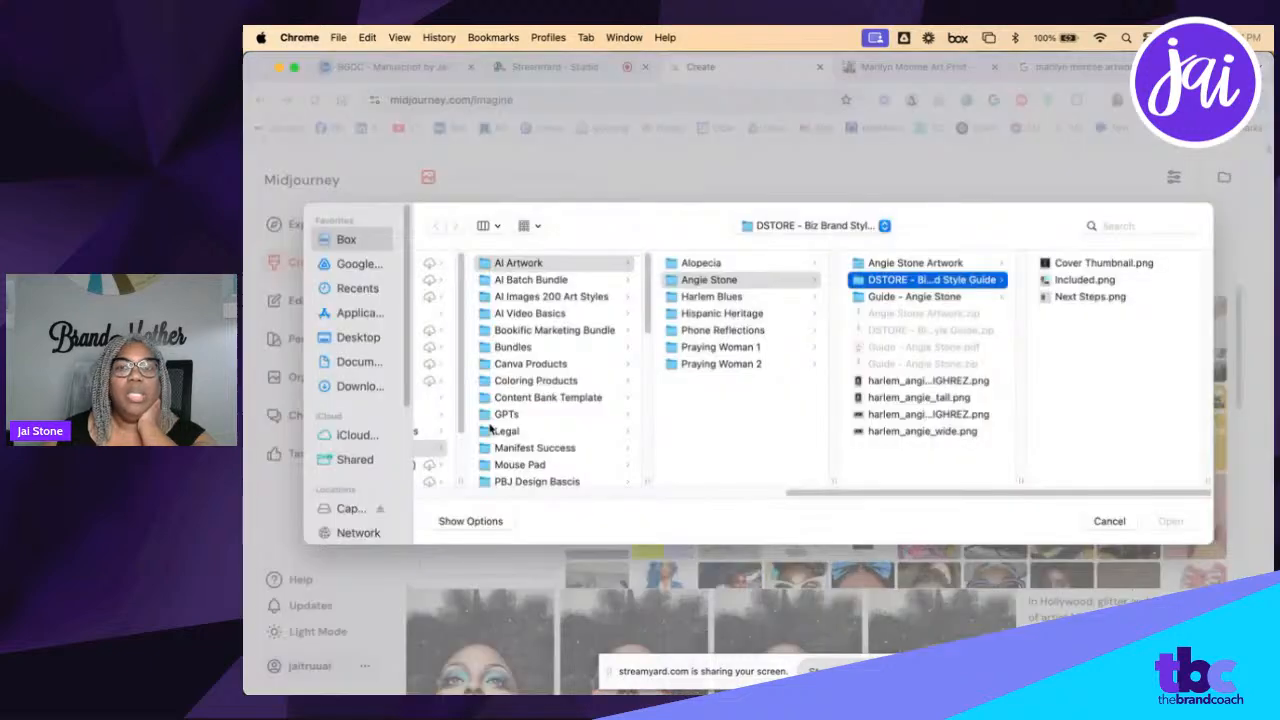
left_click(1109, 521)
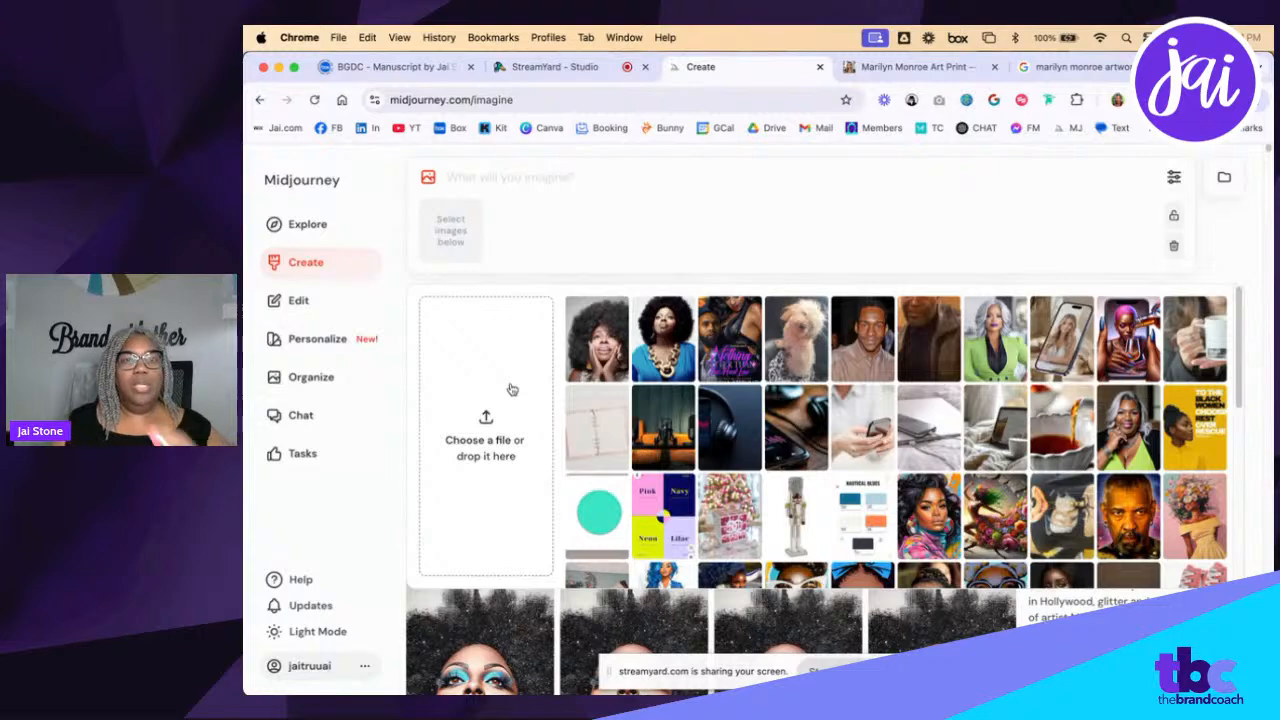
left_click(487, 425)
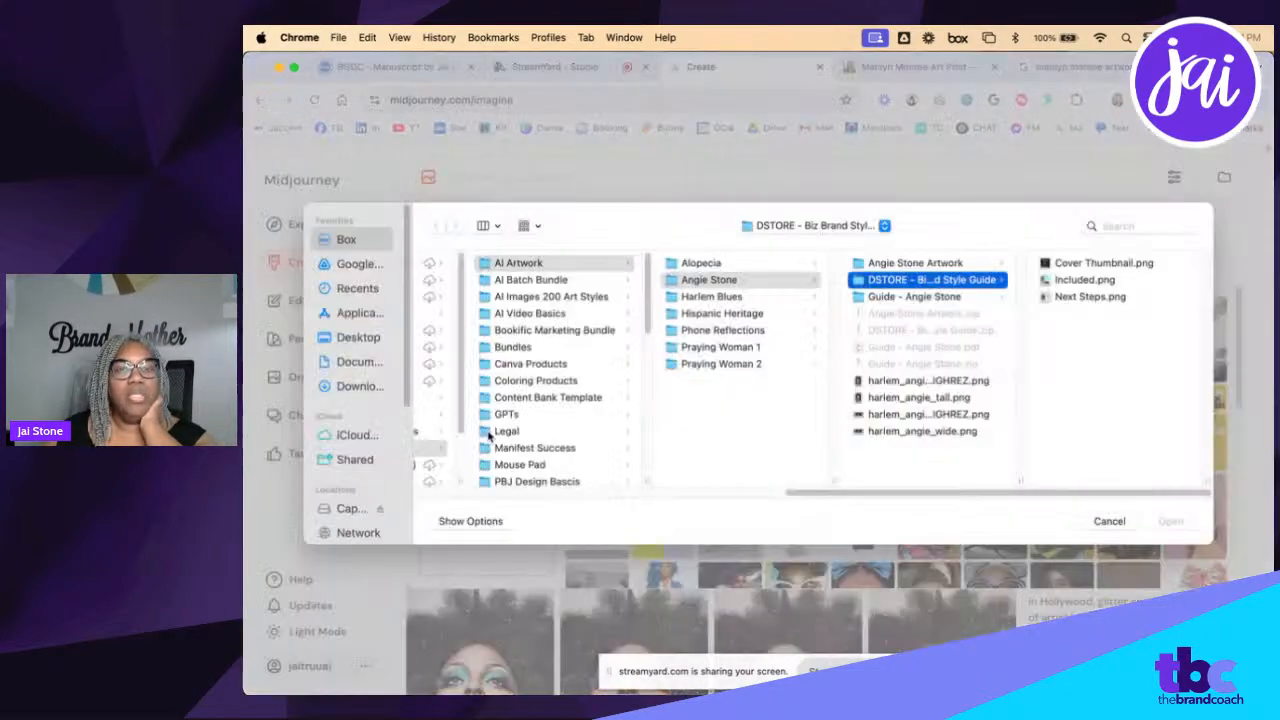
left_click(1109, 521)
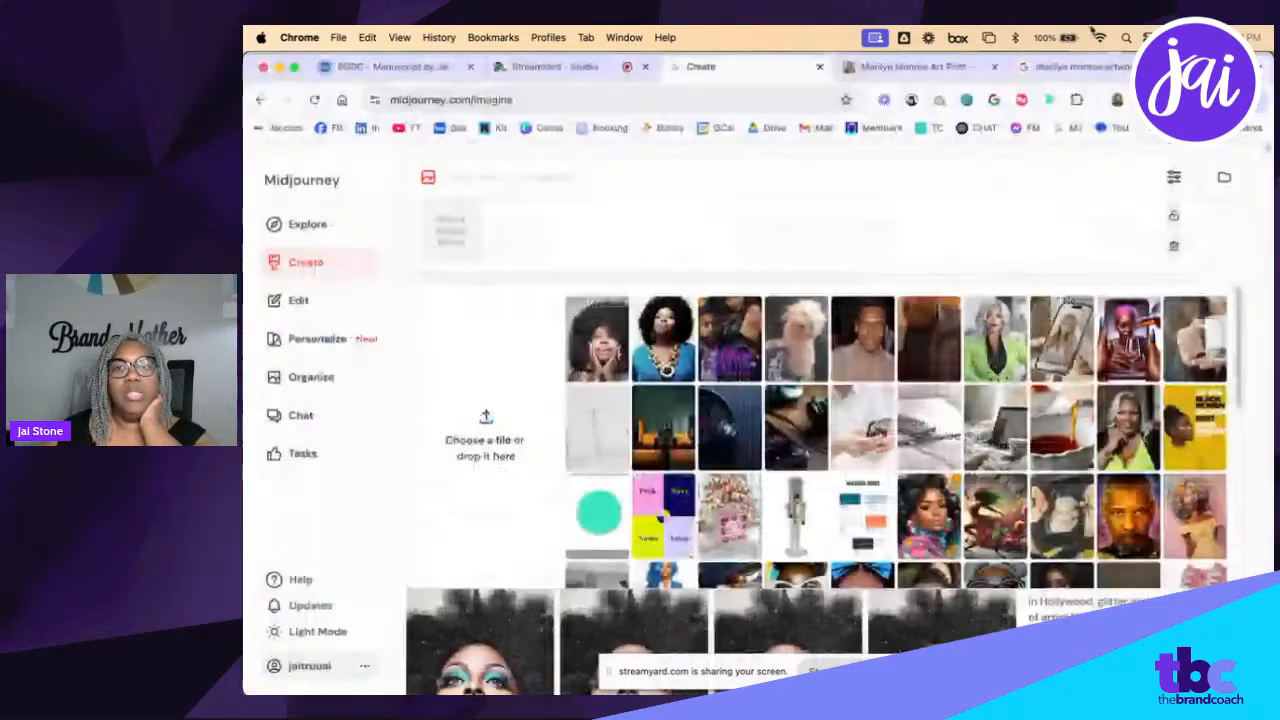
Return to the Google image preview and save the Marilyn Monroe print to the Desktop as marilyn+monroe+cell.jpg
left_click(1043, 70)
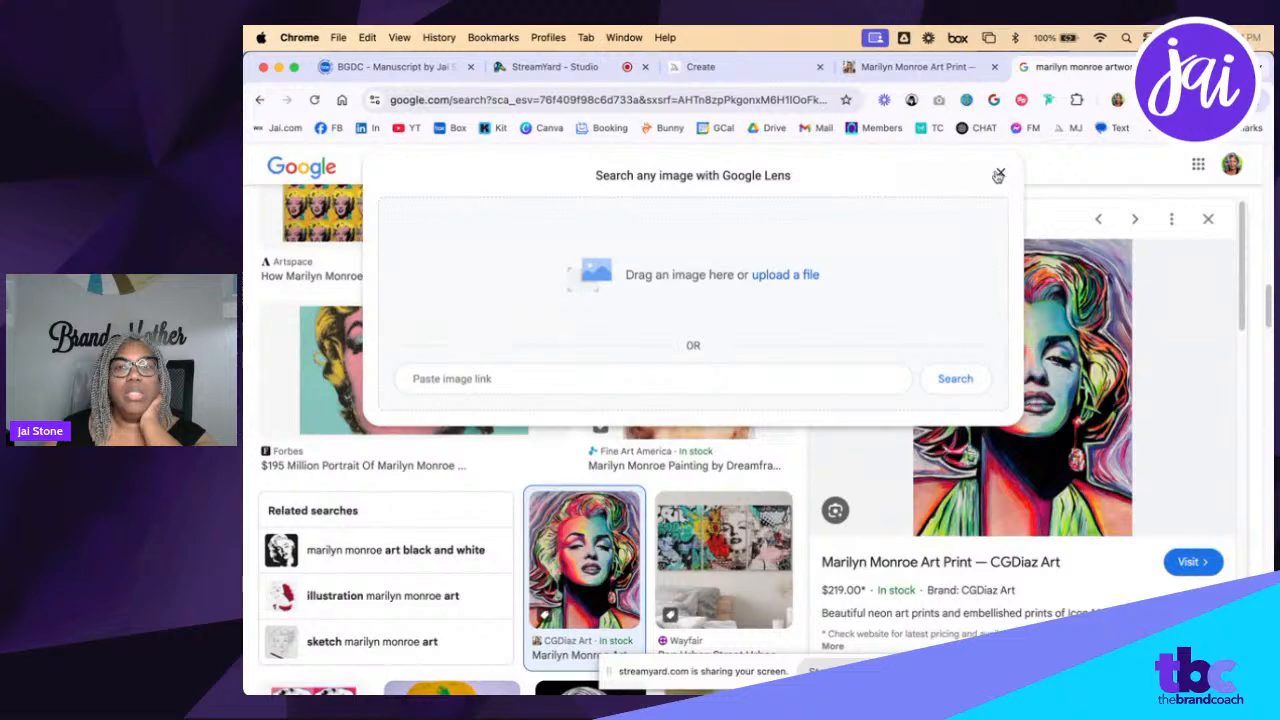
left_click(998, 175)
right_click(968, 381)
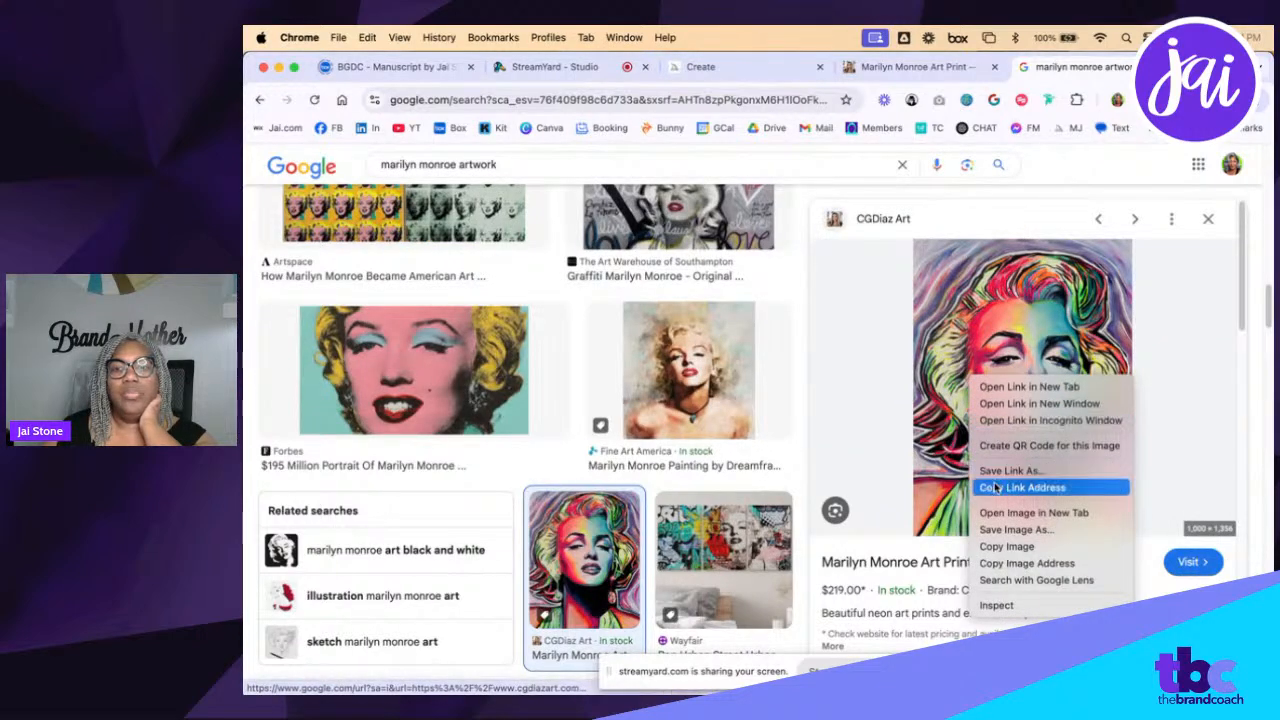
left_click(995, 529)
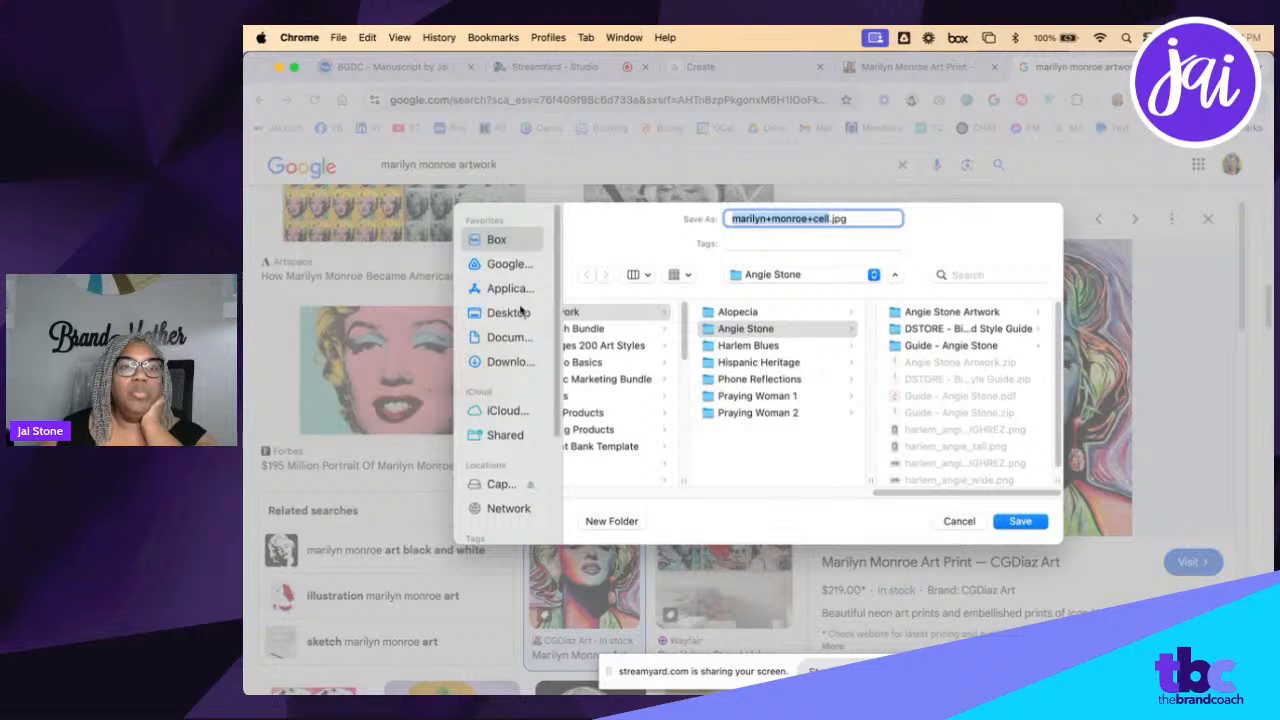
left_click(506, 314)
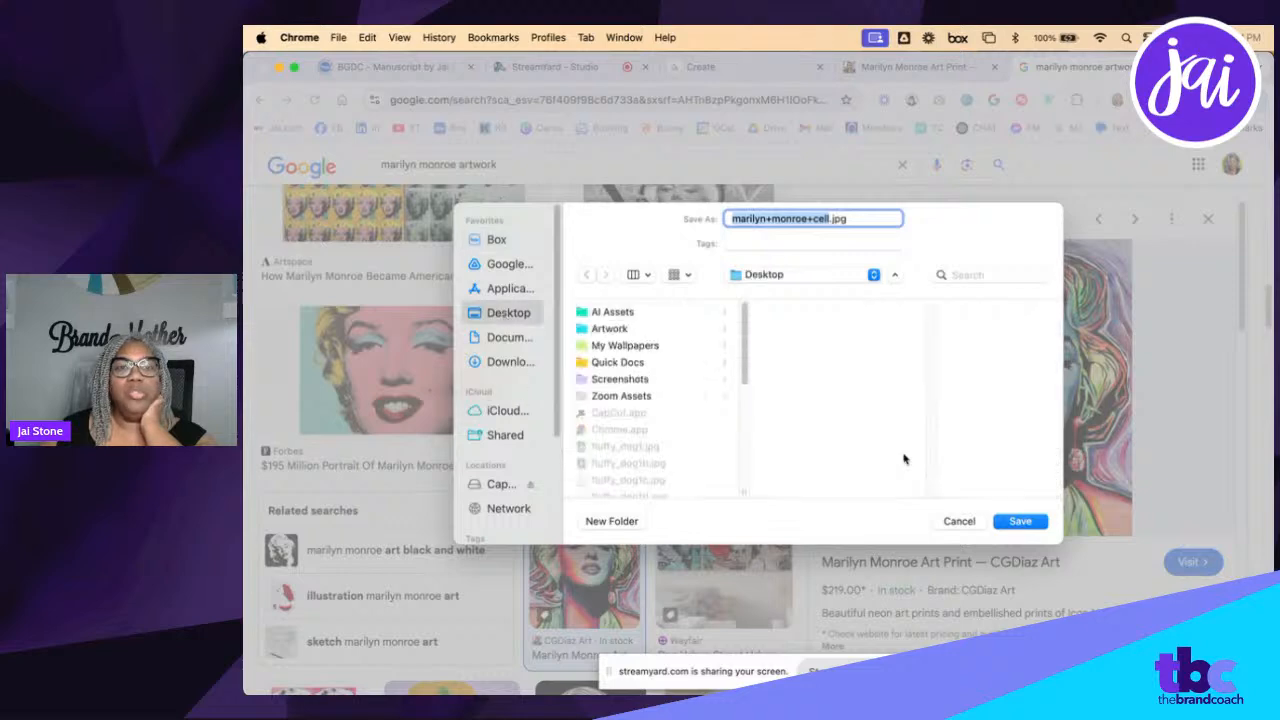
left_click(1018, 522)
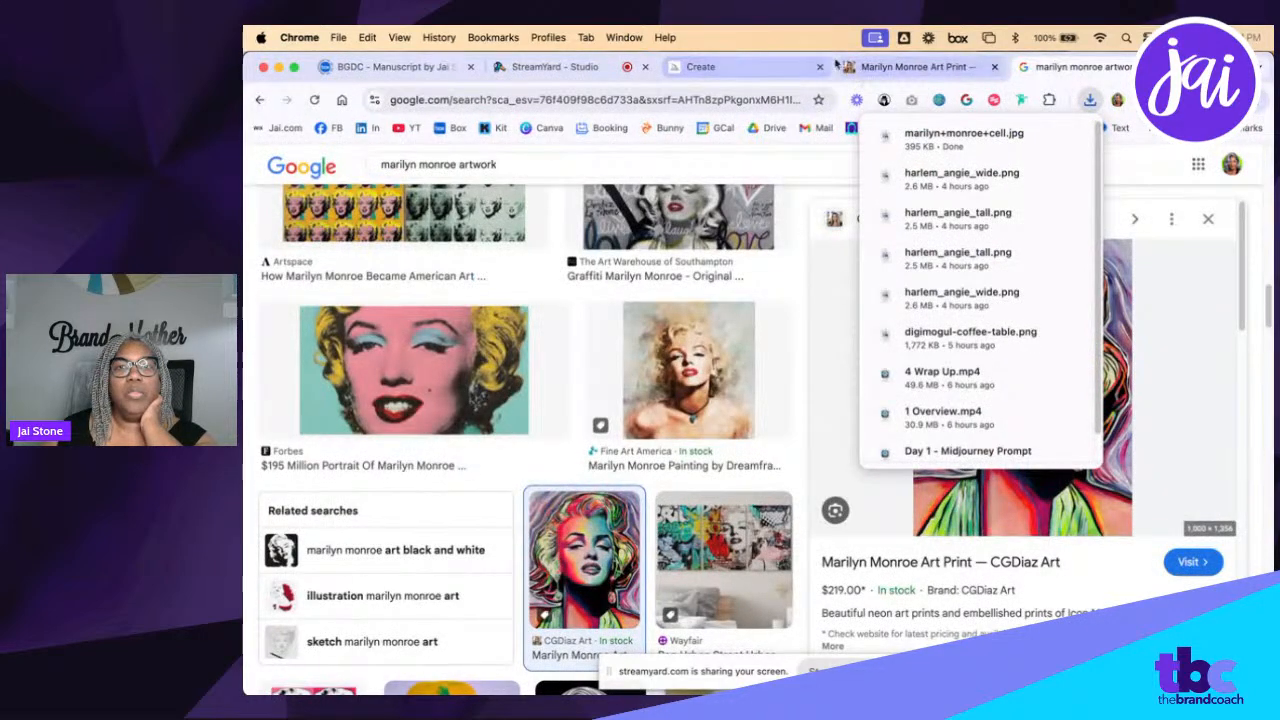
Switch to Midjourney and upload marilyn+monroe+cell.jpg from the Desktop into the prompt's image picker
left_click(762, 67)
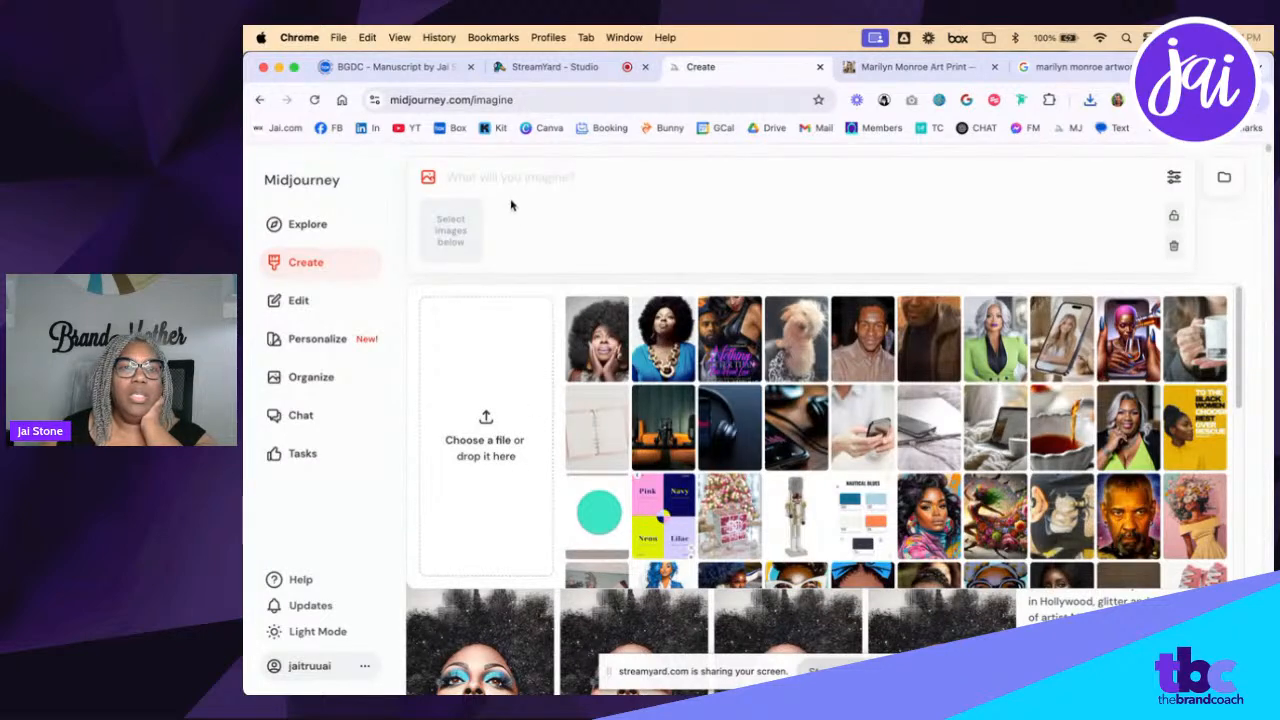
left_click(489, 427)
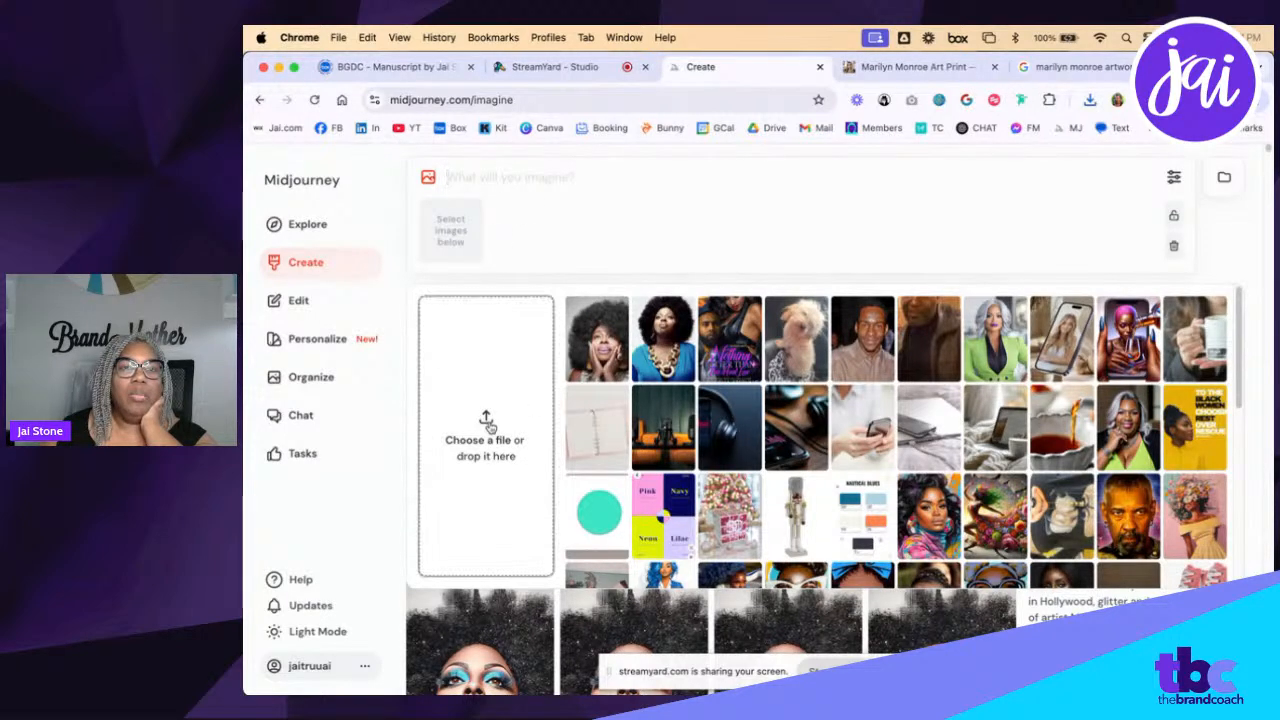
left_click(362, 339)
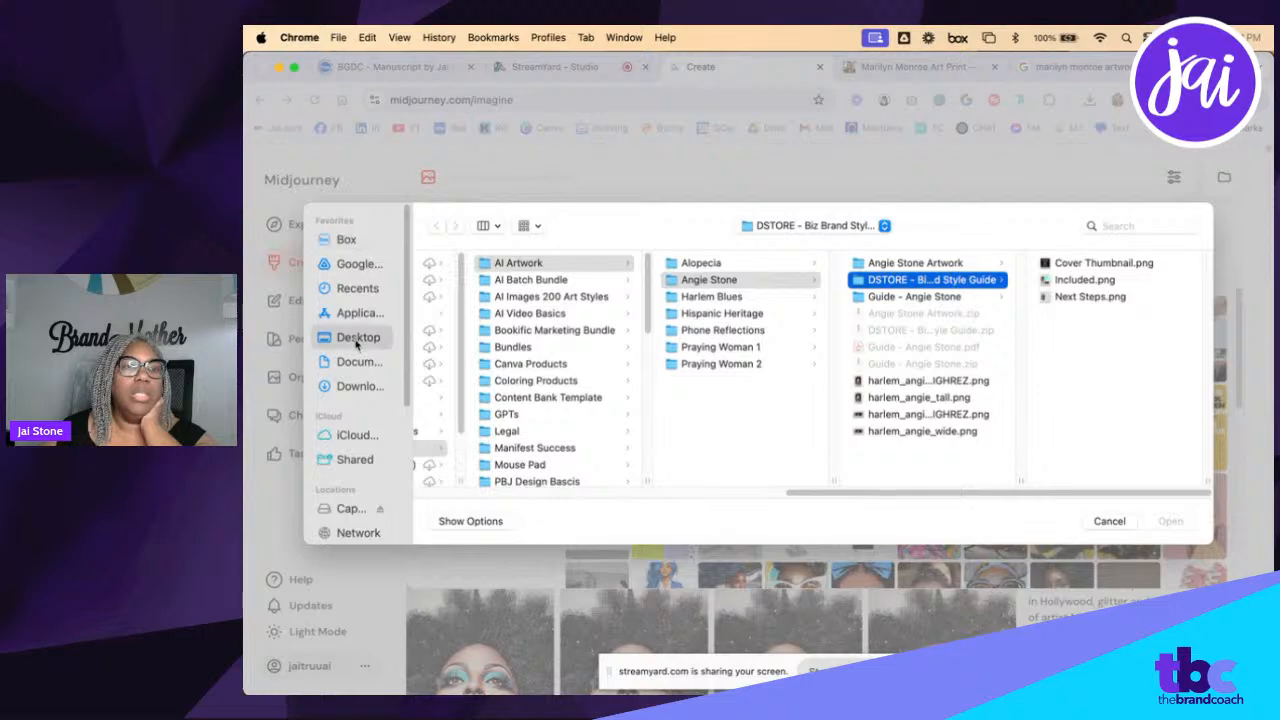
scroll(525, 368, "down", 5)
scroll(527, 369, "down", 3)
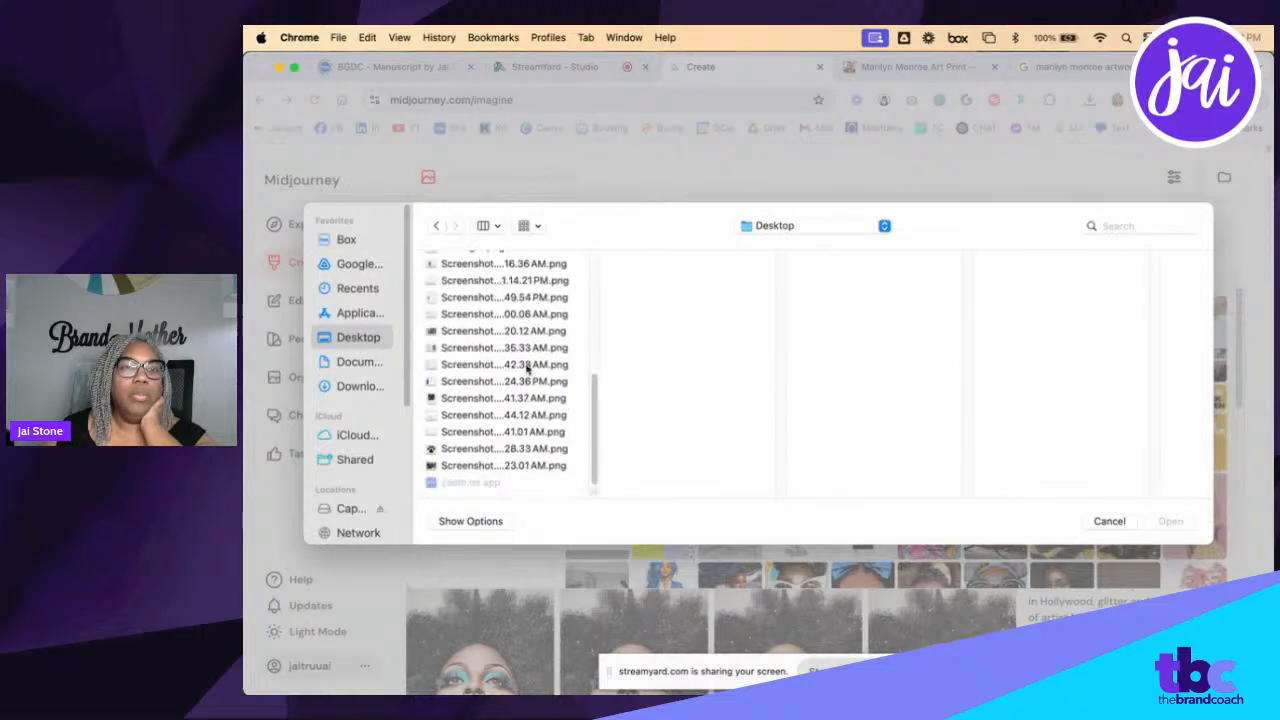
scroll(527, 369, "up", 10)
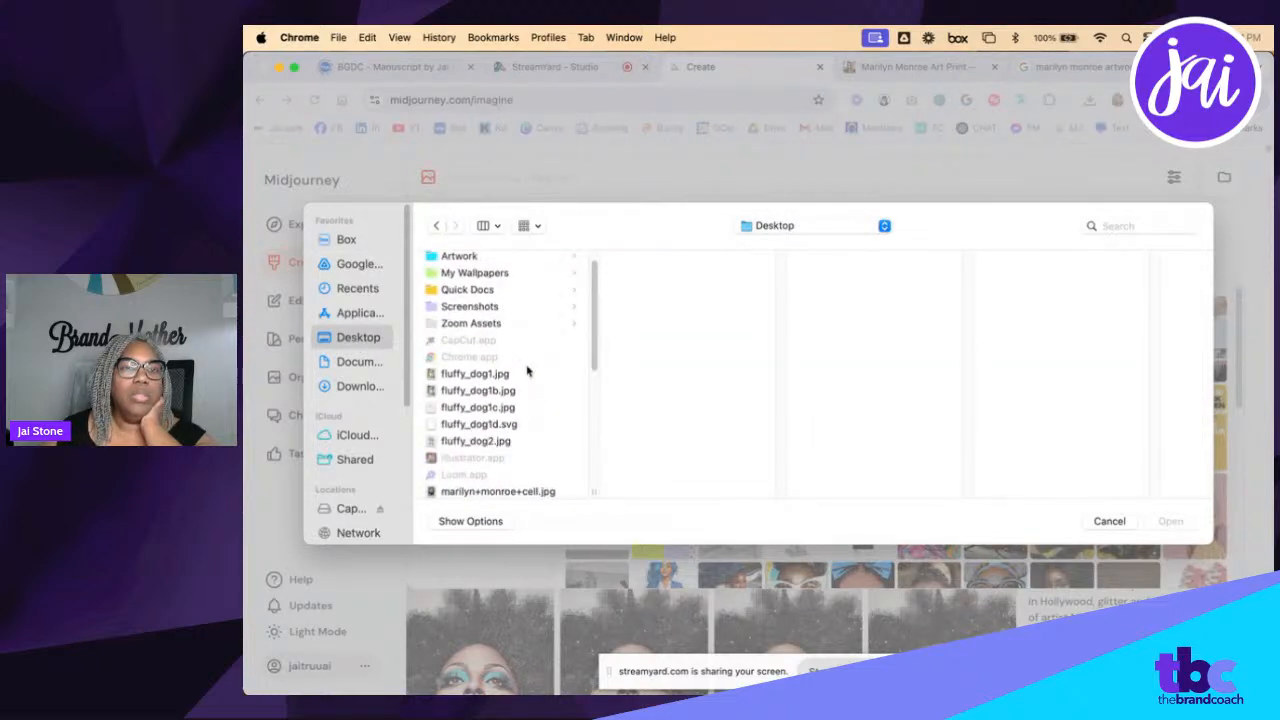
scroll(527, 372, "up", 1)
scroll(530, 370, "down", 2)
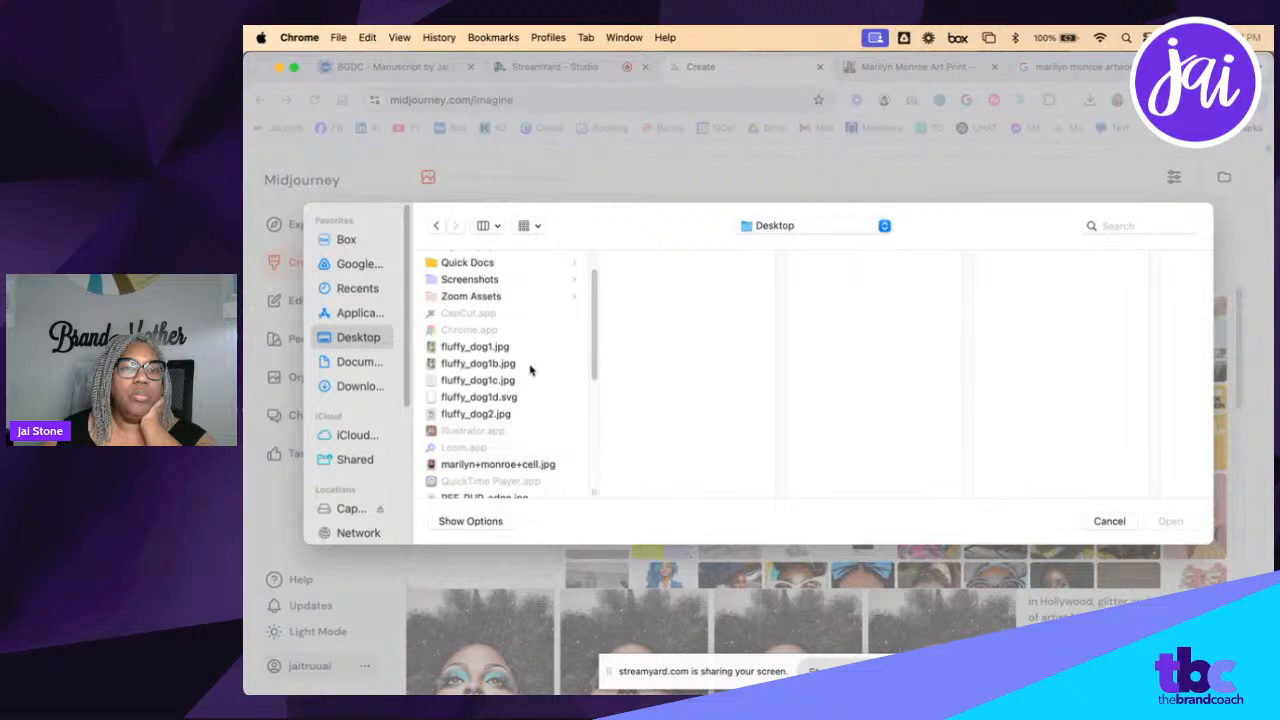
left_click(537, 466)
left_click(1170, 521)
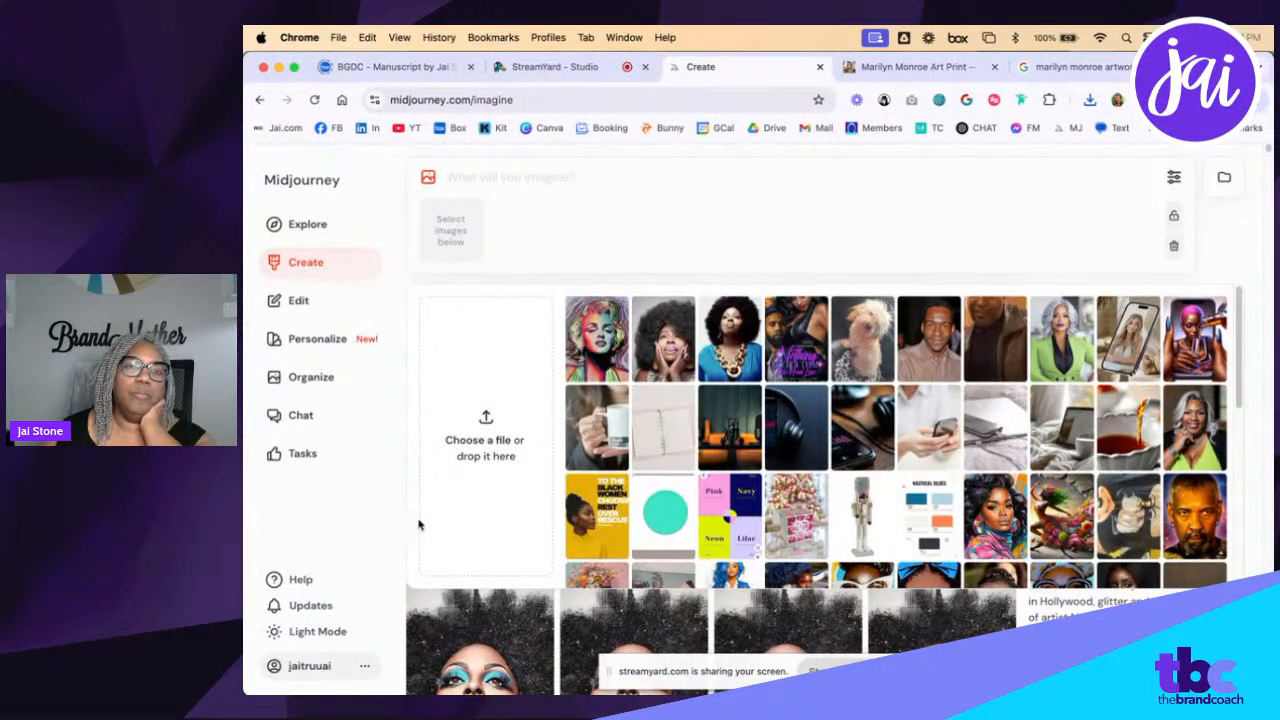
Have Midjourney describe the uploaded Marilyn Monroe print and run all of the suggested prompts
mouse_move(600, 330)
left_click_drag(597, 330, 825, 332)
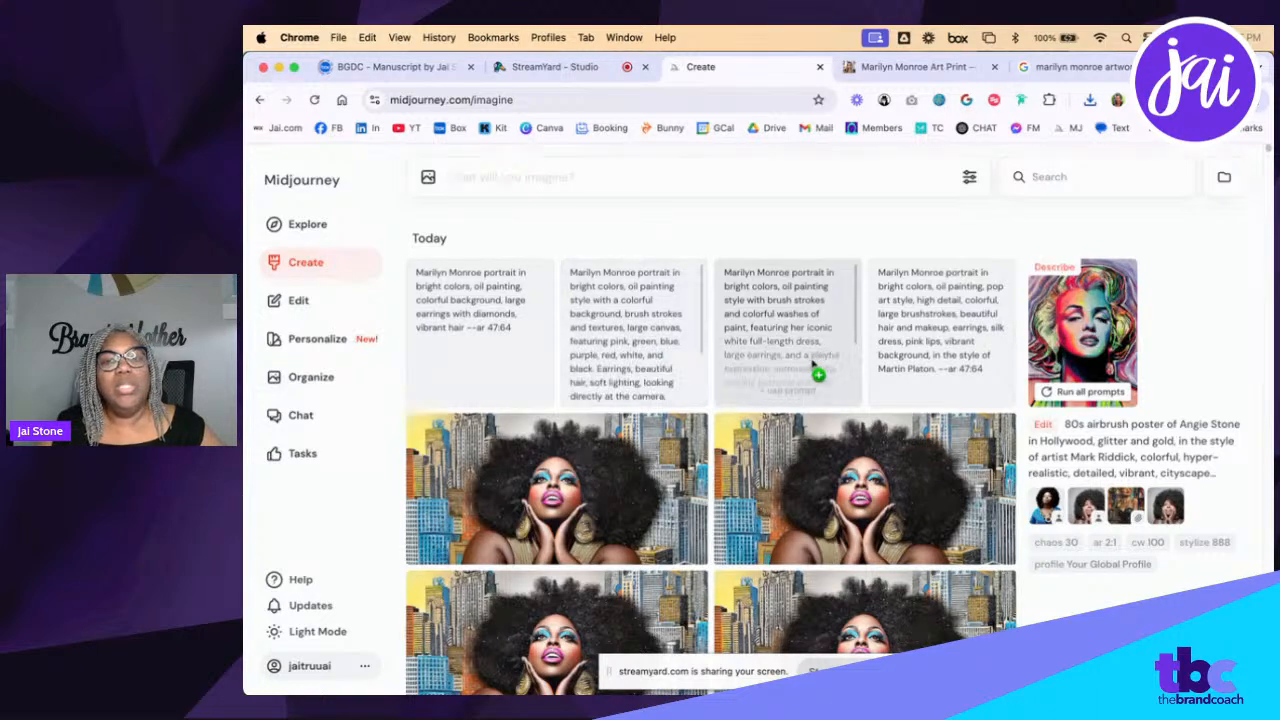
left_click(1068, 393)
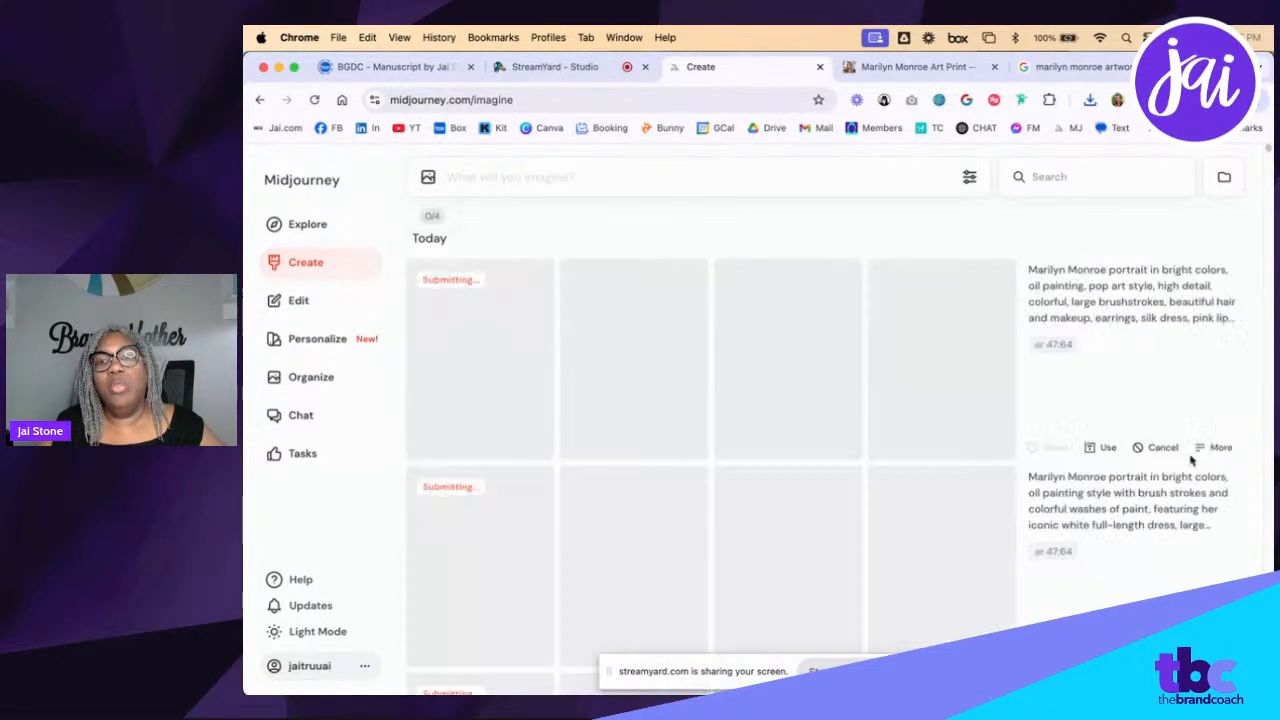
scroll(882, 434, "down", 8)
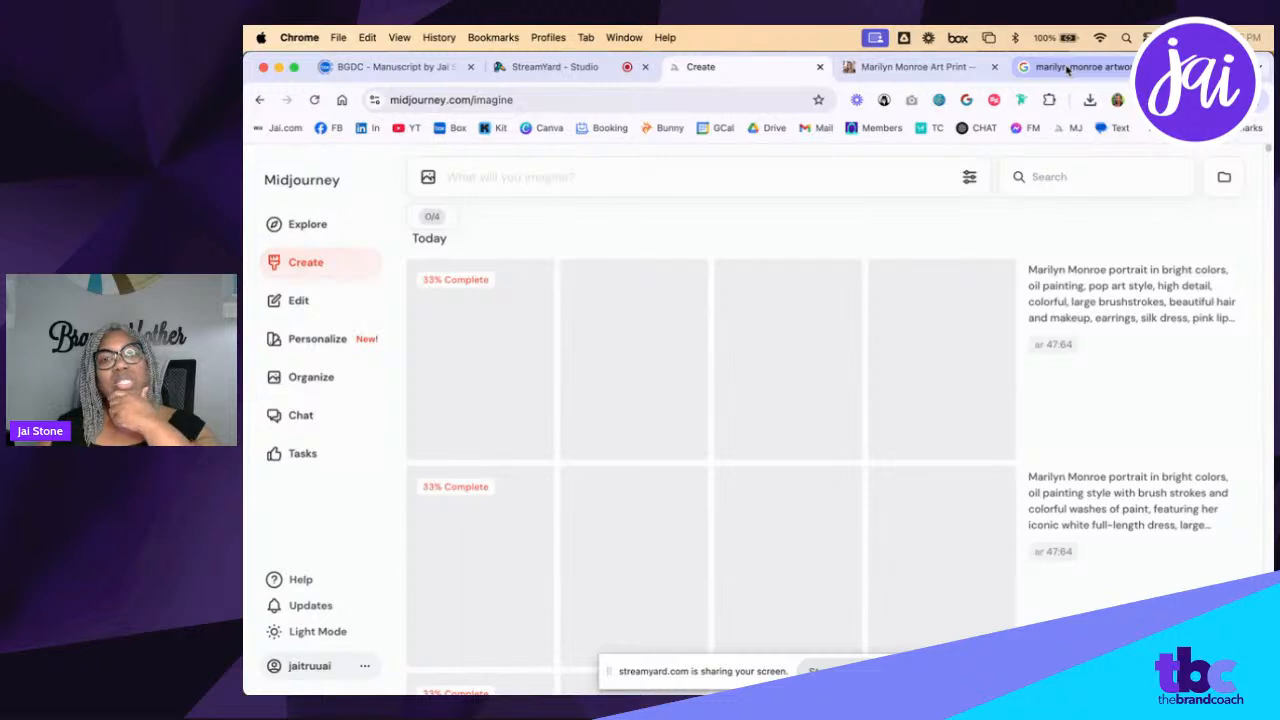
Return to the Google image results and copy the previewed CGDiaz Art print of Marilyn Monroe
left_click(1068, 68)
right_click(990, 373)
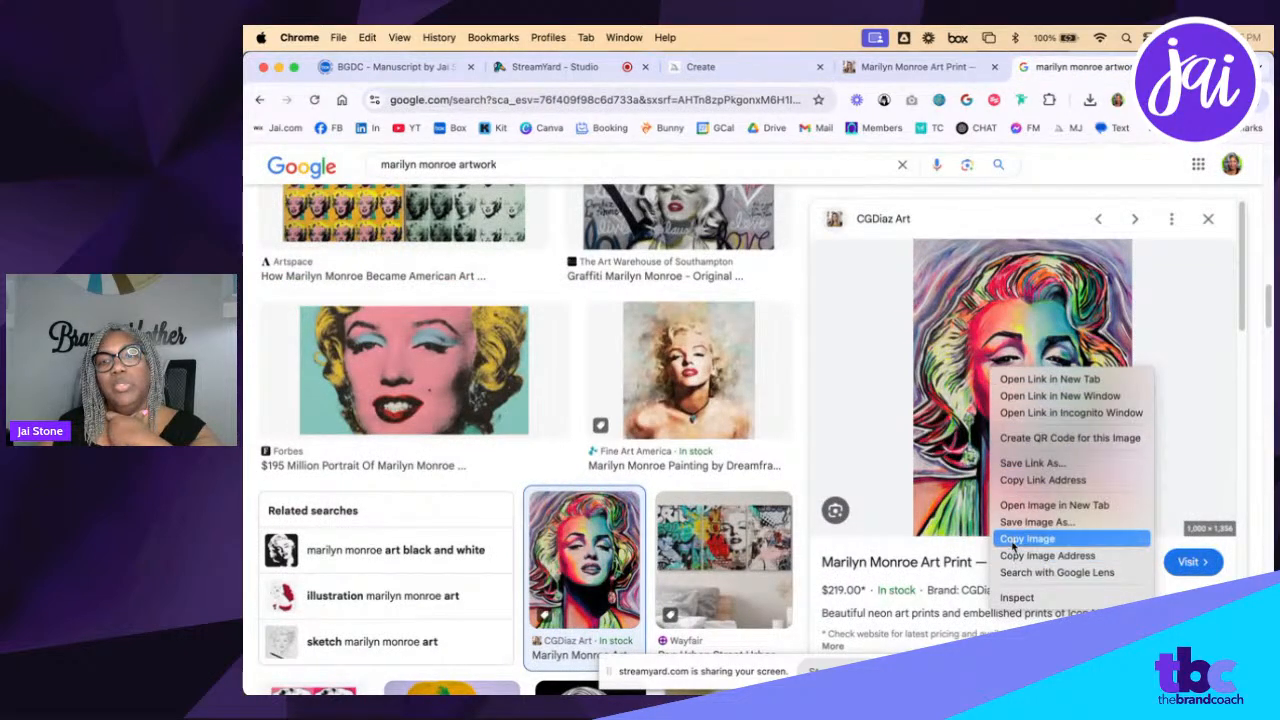
left_click(1015, 539)
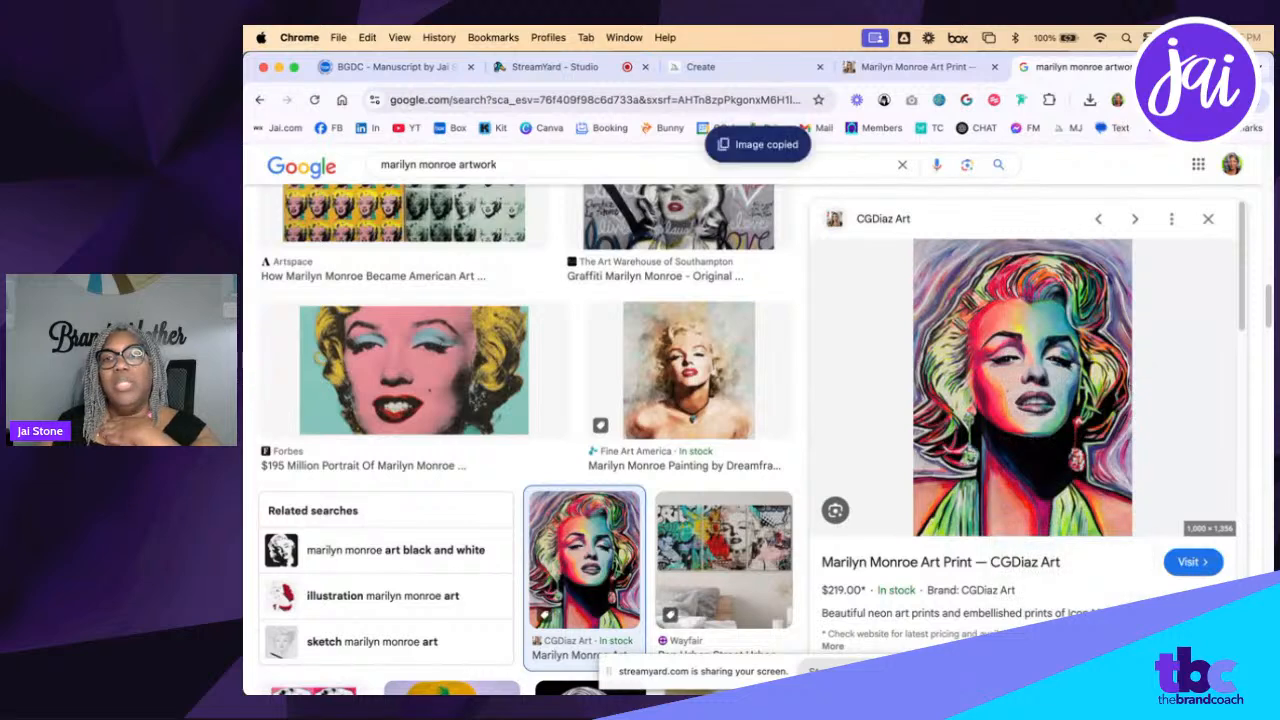
Open ChatGPT at chat.openai.com/chat in a new browser tab and go to the Image Prompts project
key("super+t")
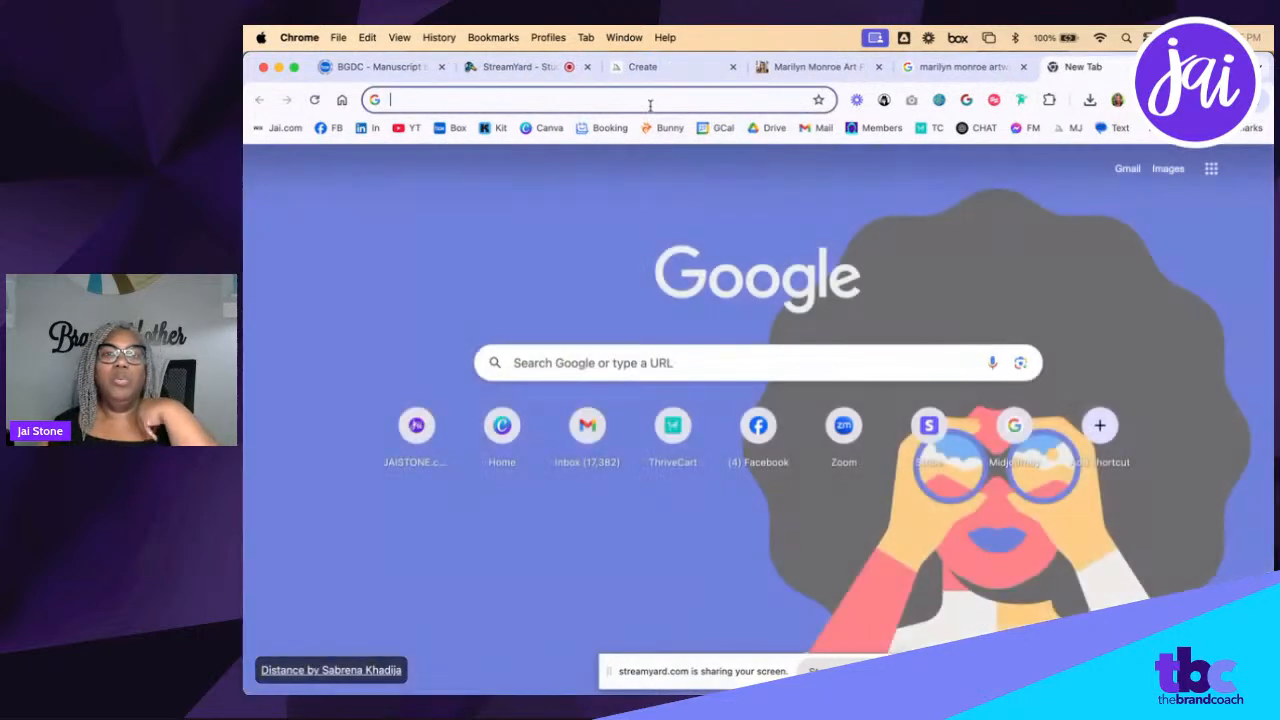
left_click(649, 101)
type("chat.openai.com/chat")
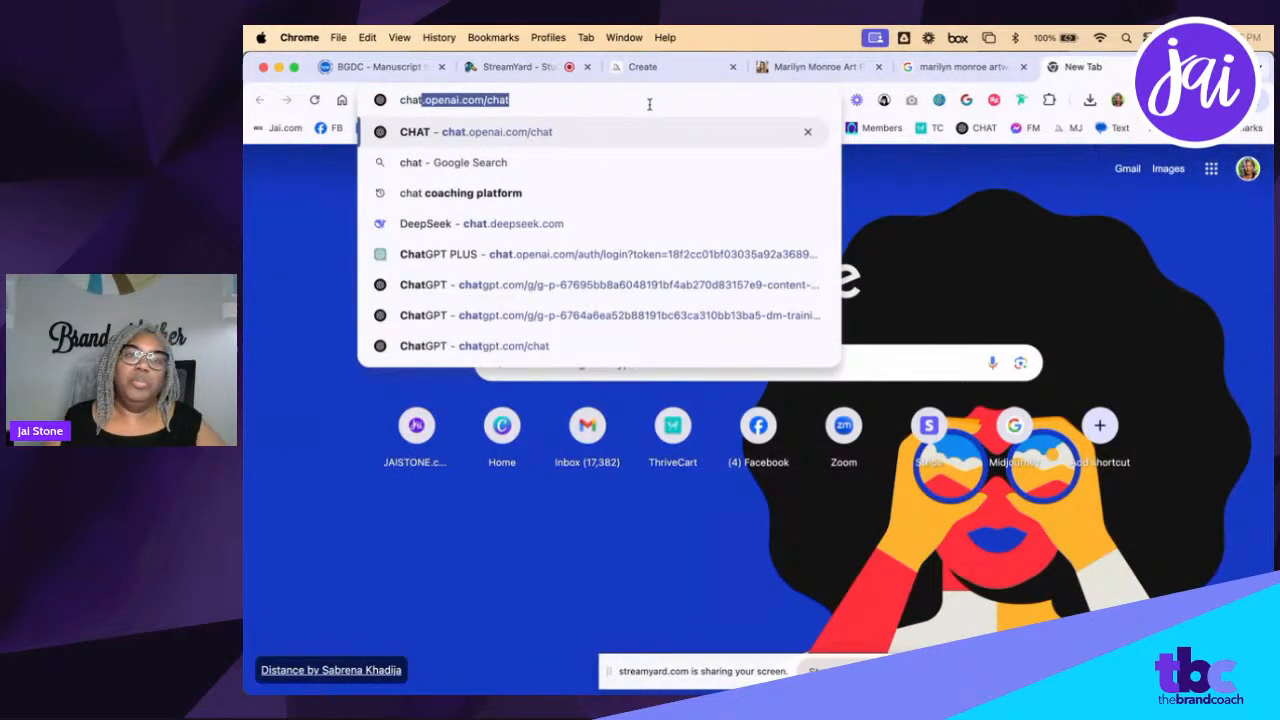
key("Return")
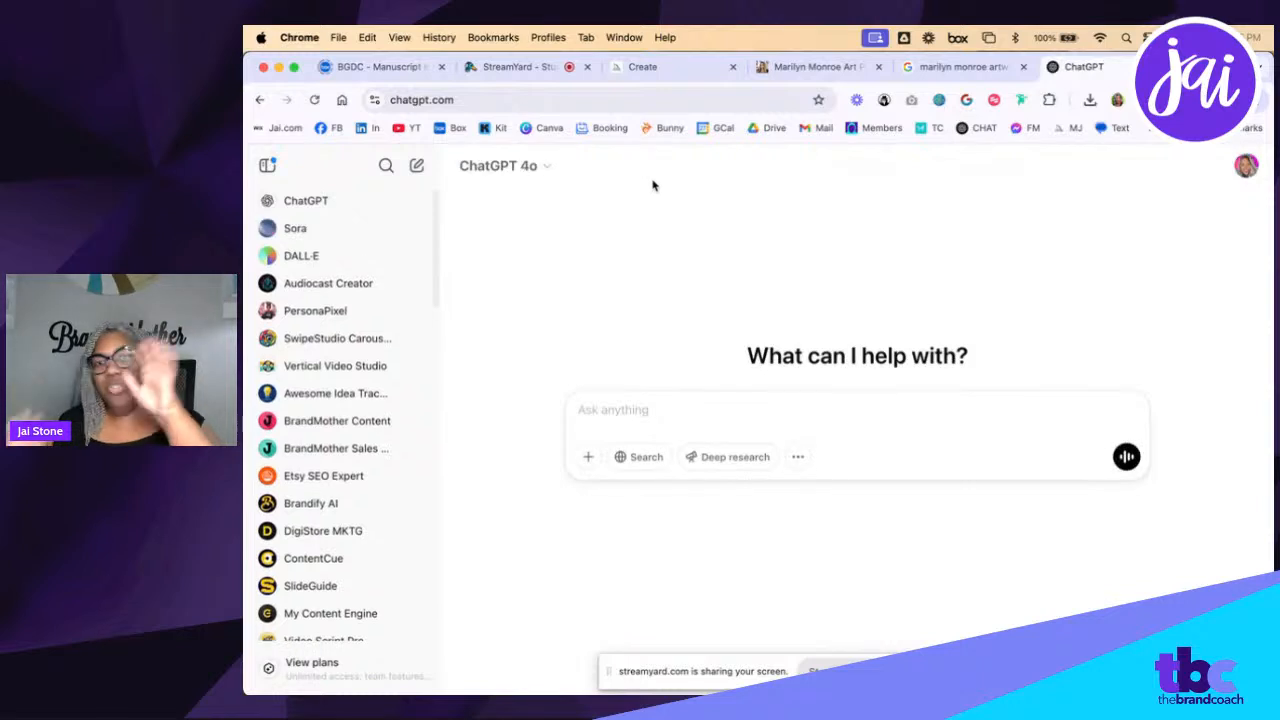
scroll(340, 490, "down", 1)
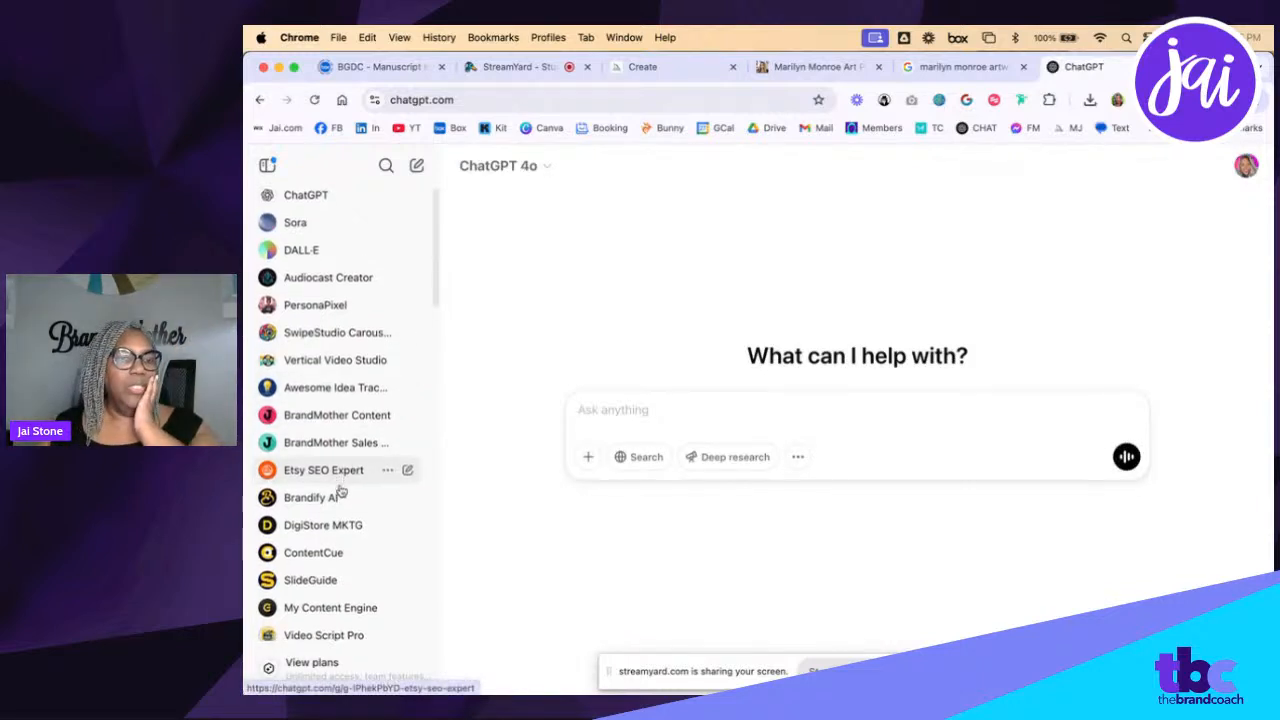
scroll(340, 495, "down", 5)
scroll(345, 522, "up", 1)
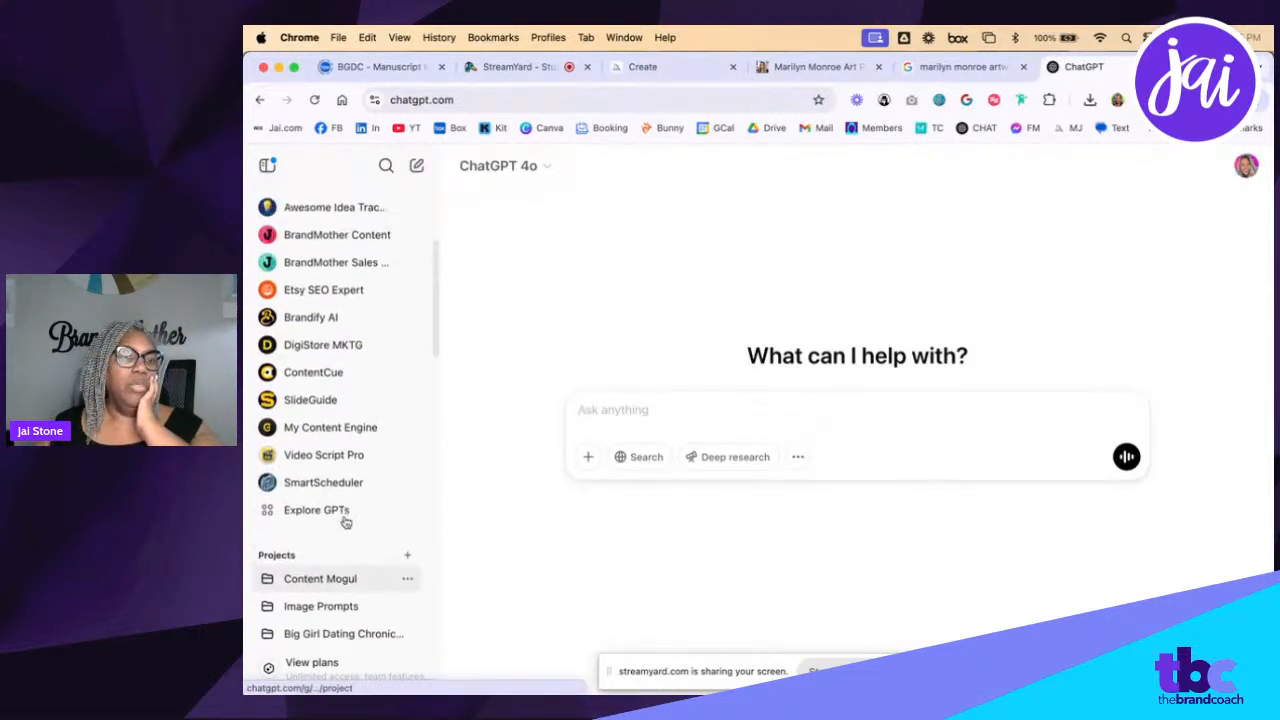
left_click(338, 607)
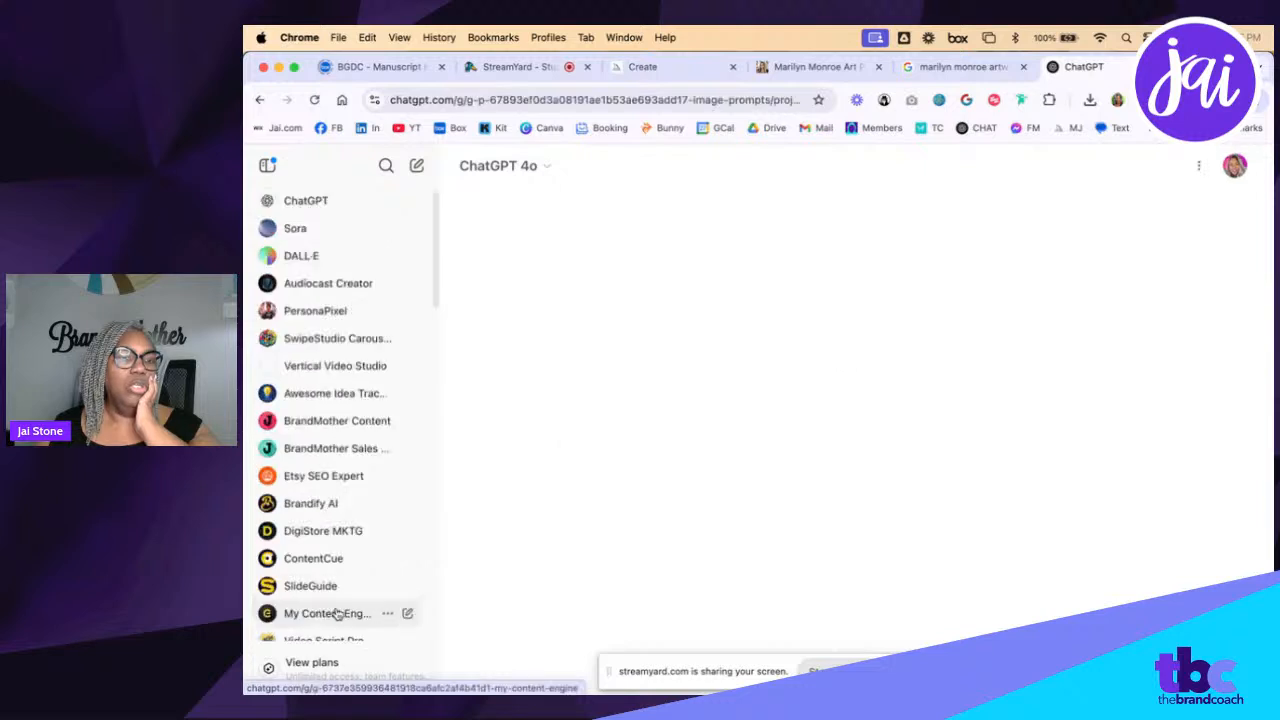
scroll(1010, 580, "down", 5)
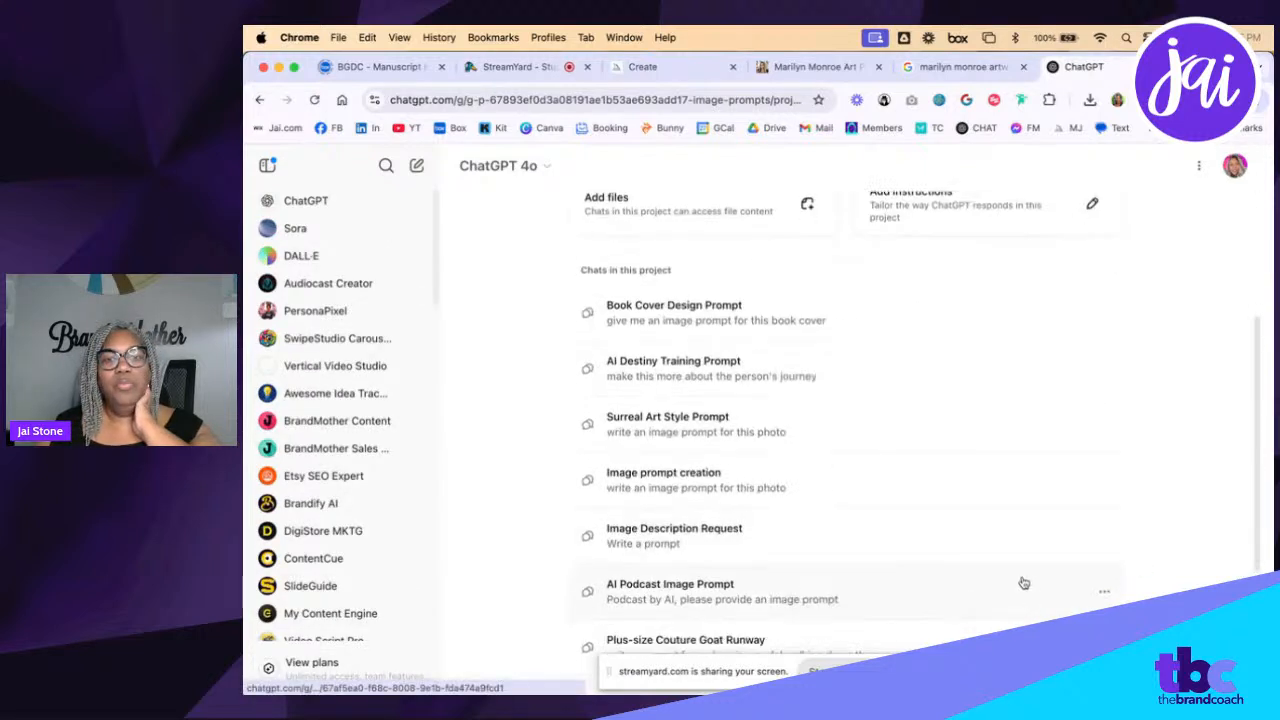
scroll(1000, 550, "up", 5)
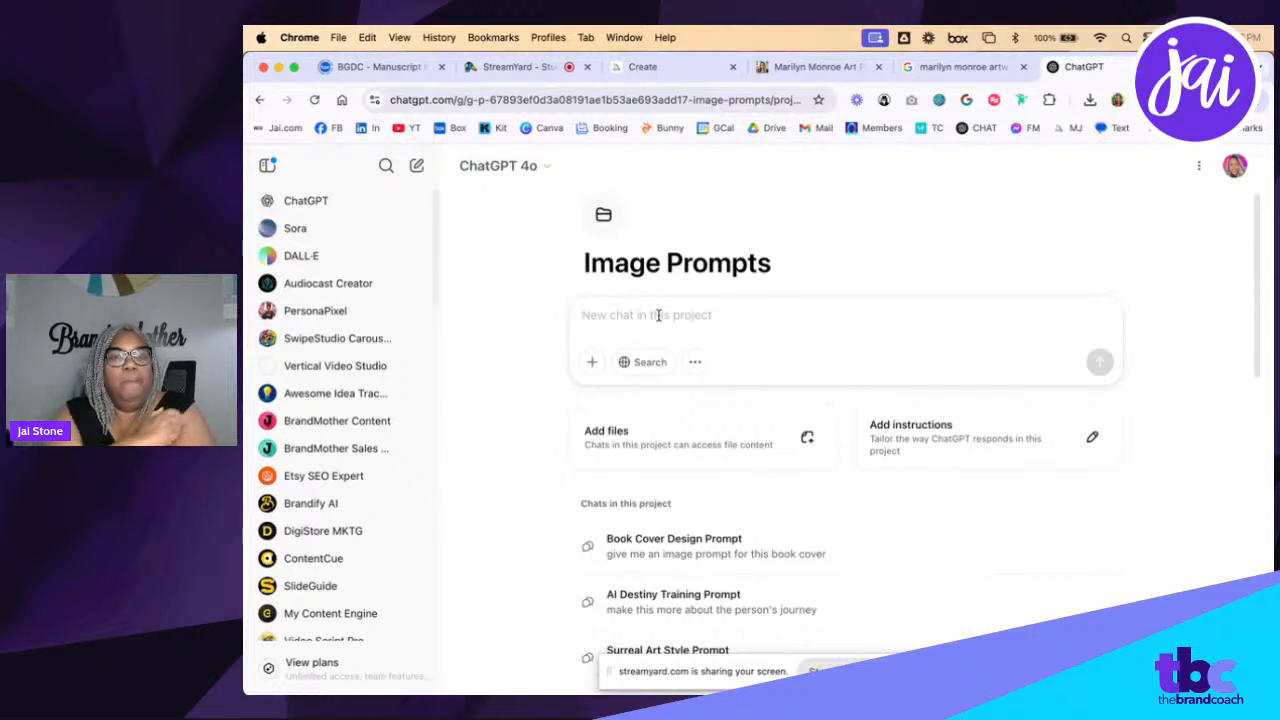
Paste the copied Marilyn Monroe print into a new project chat and ask ChatGPT to write an image prompt for it
key("super+v")
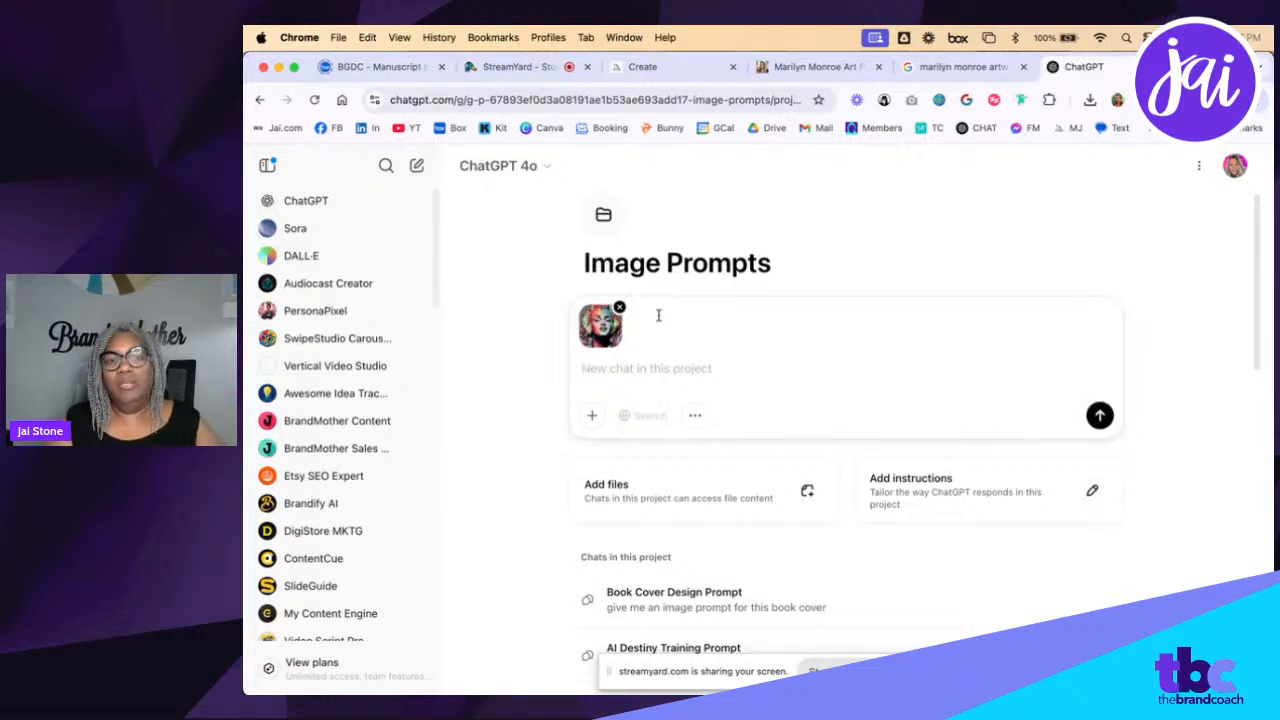
type("please")
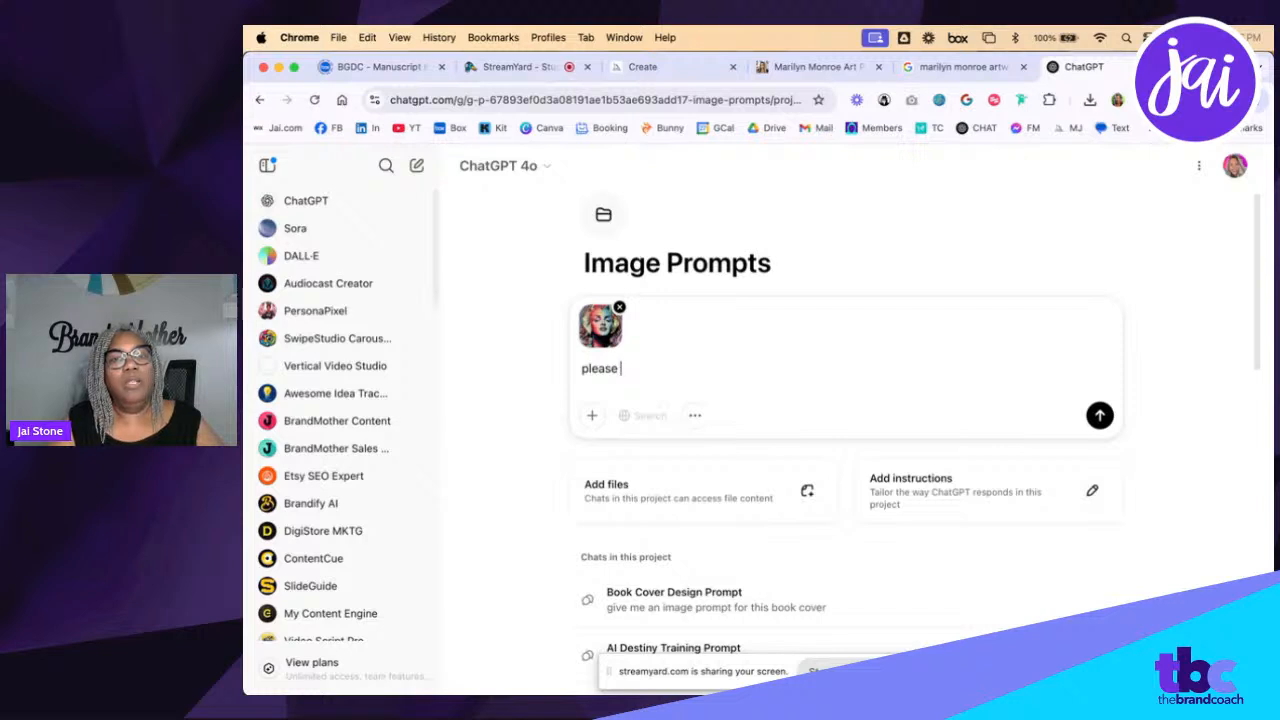
type(" write an im")
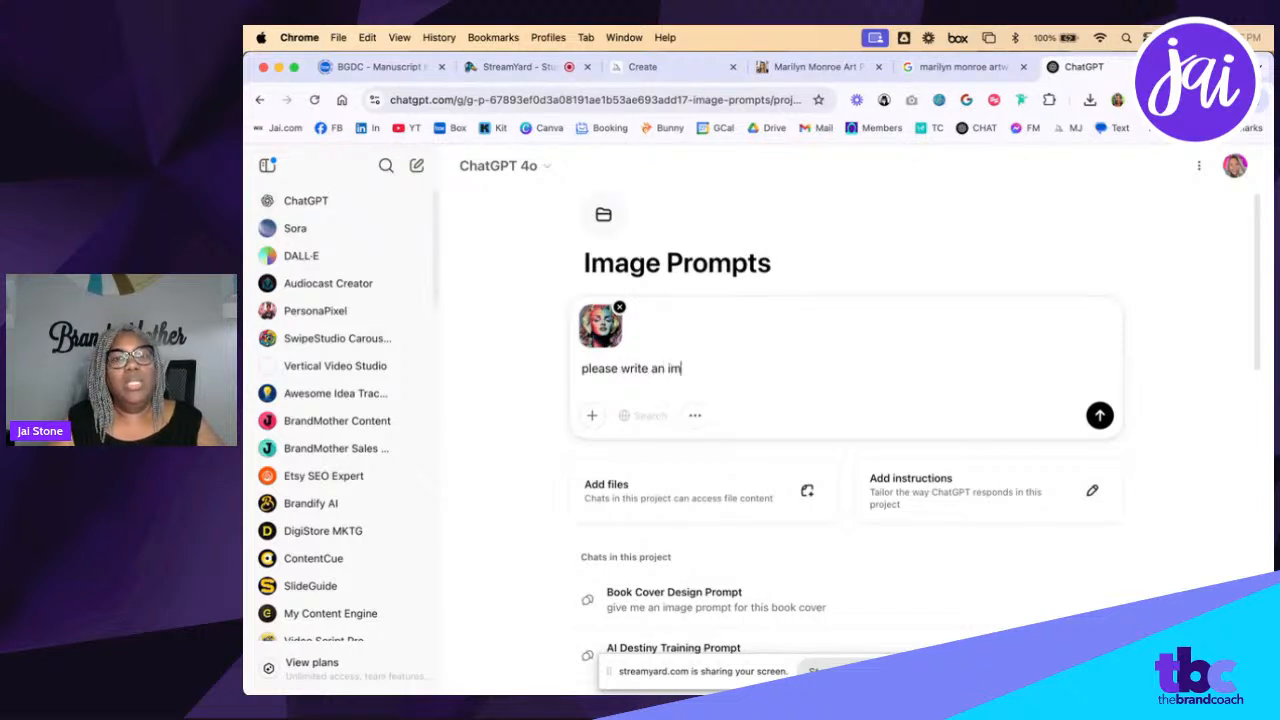
type("age prompt for M")
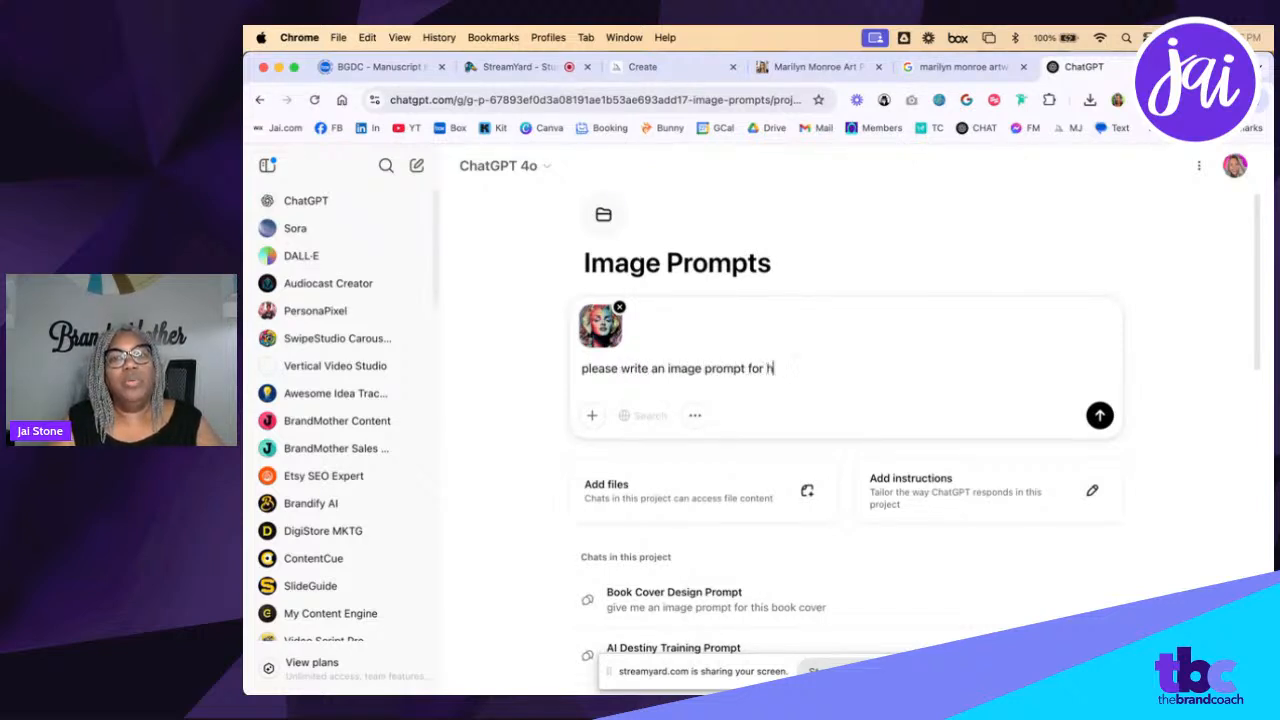
type("this pl")
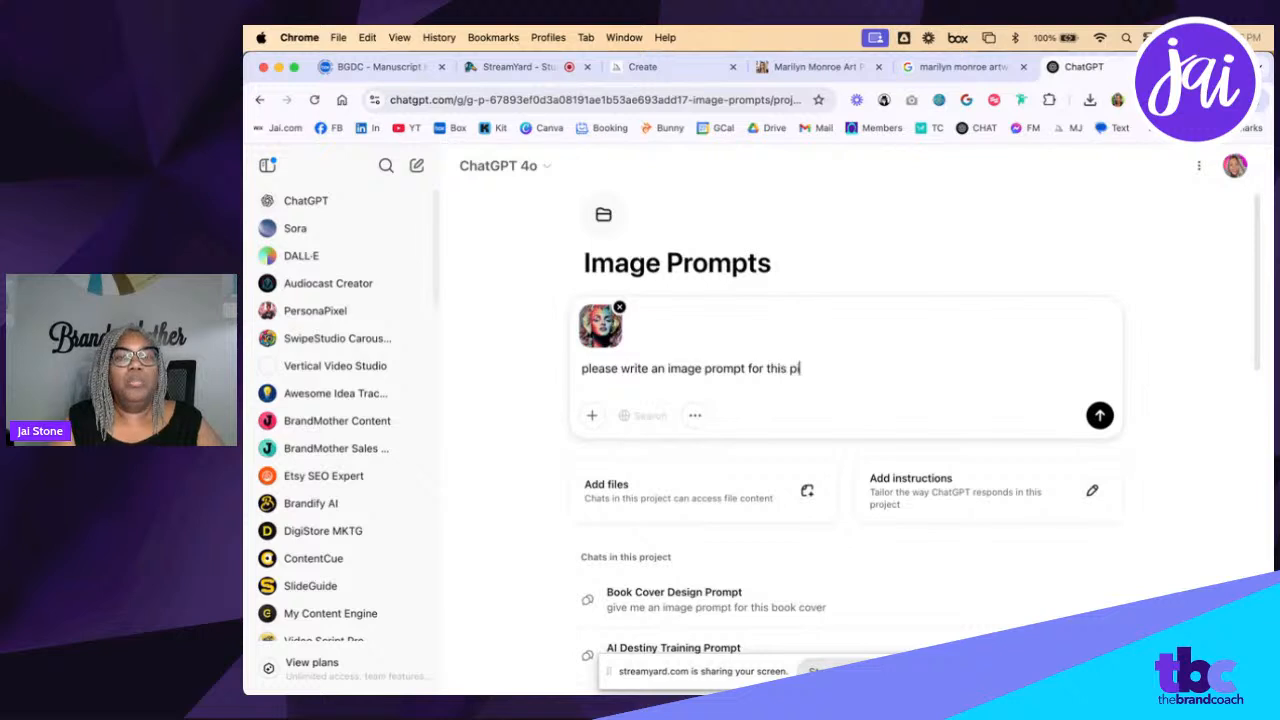
left_click(1100, 416)
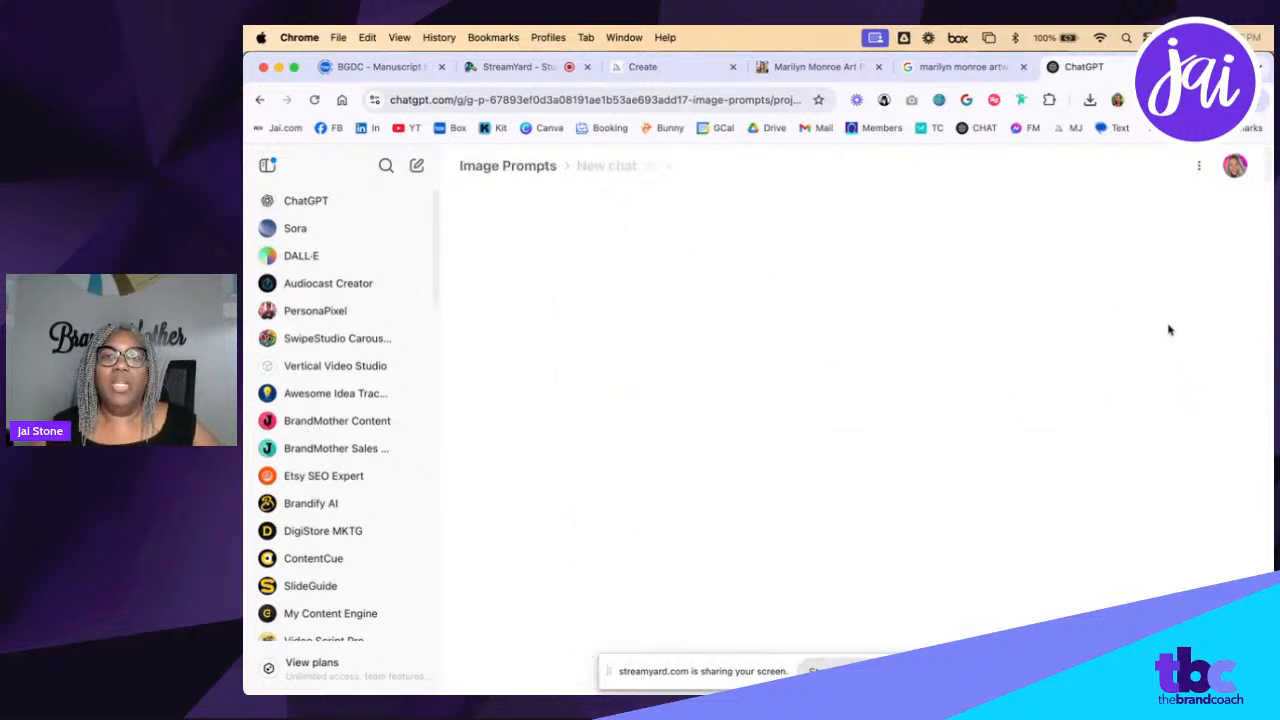
Switch back to Midjourney, review the generated Marilyn Monroe portraits and view the described reference print enlarged
left_click(643, 66)
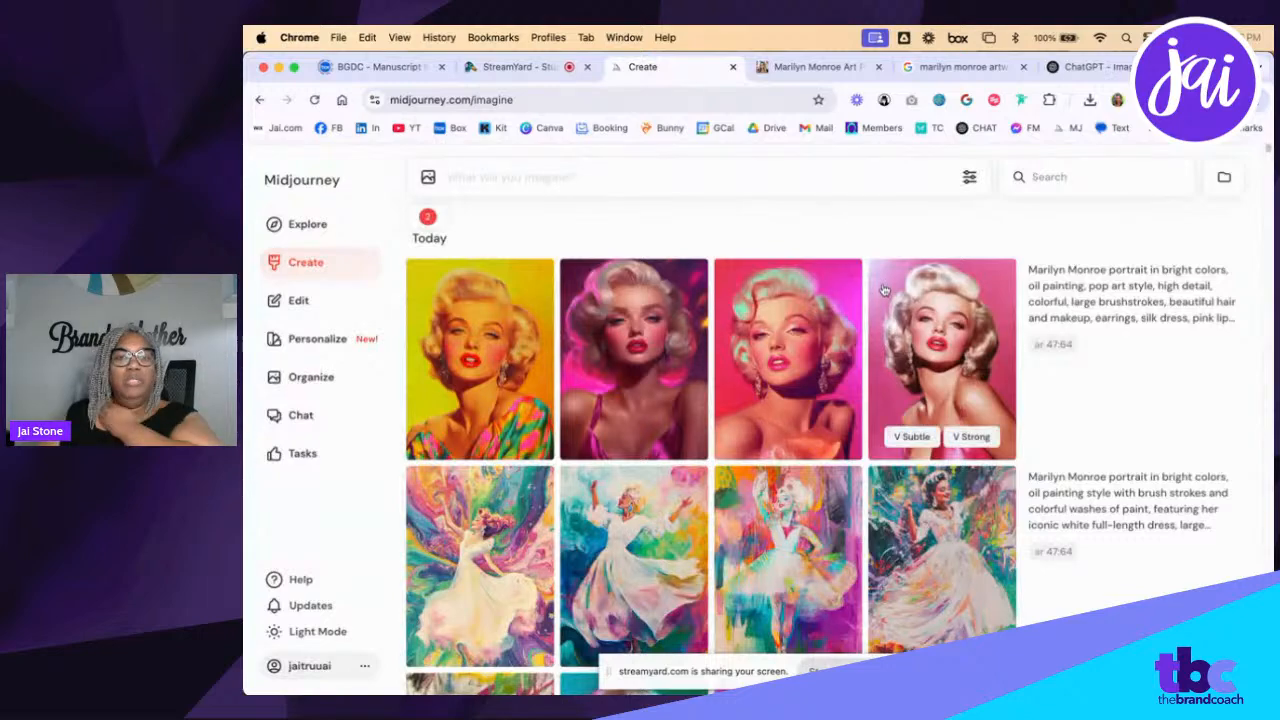
scroll(880, 350, "down", 10)
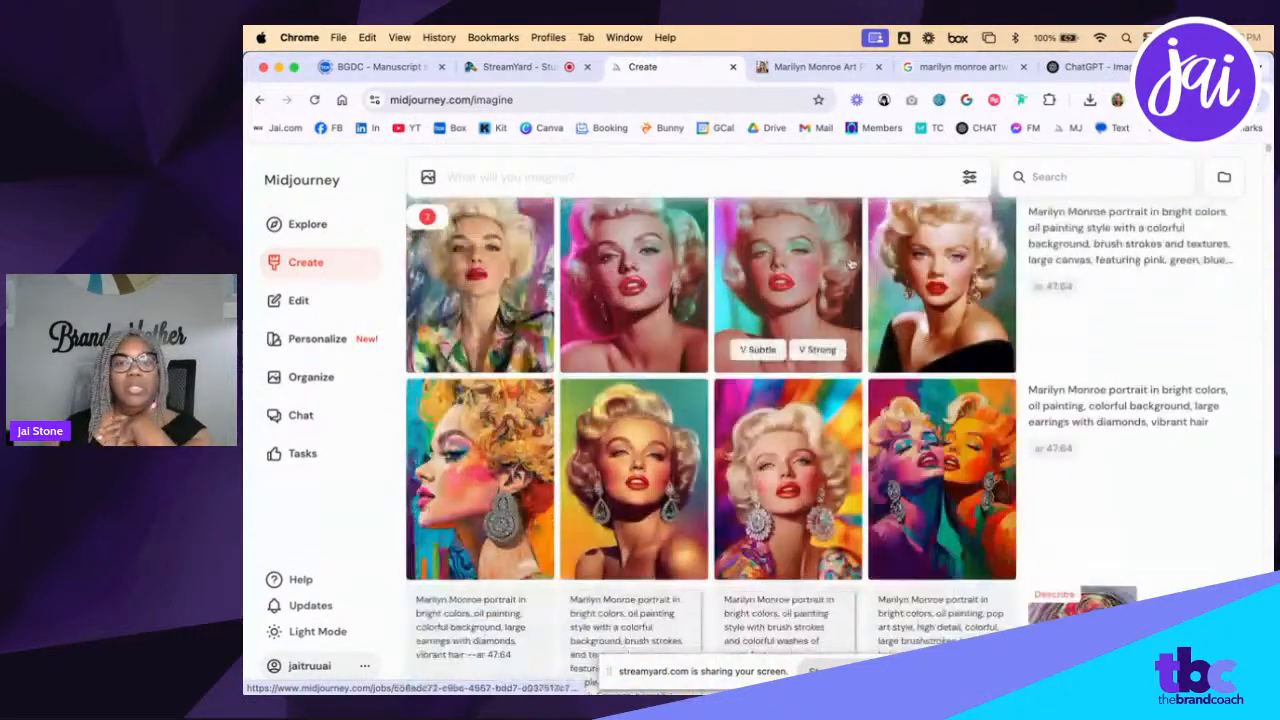
scroll(850, 262, "down", 2)
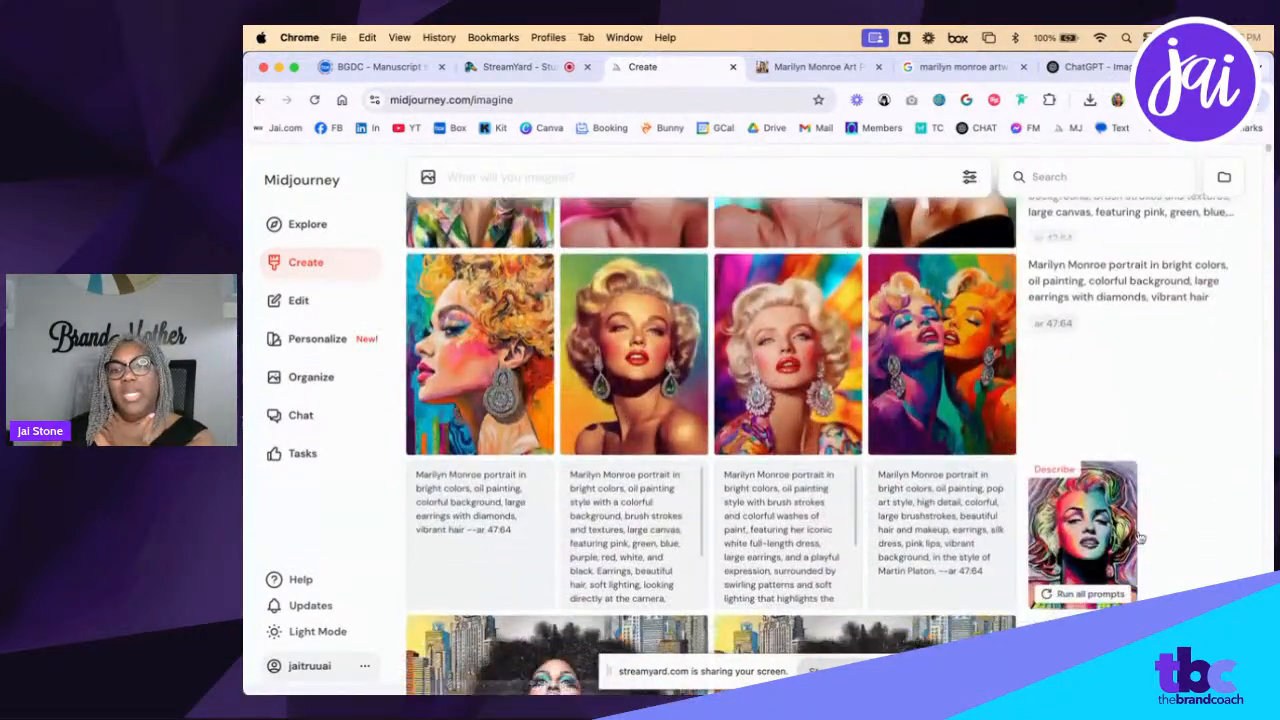
left_click(1112, 537)
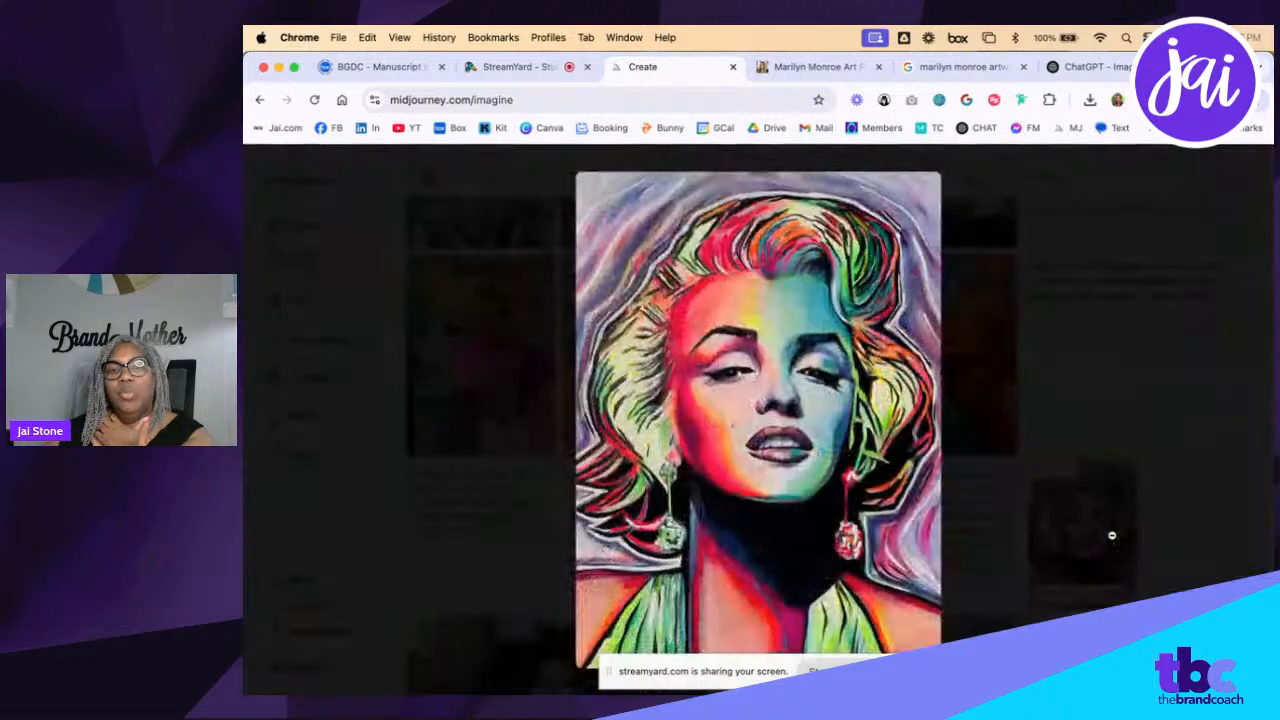
left_click(1066, 370)
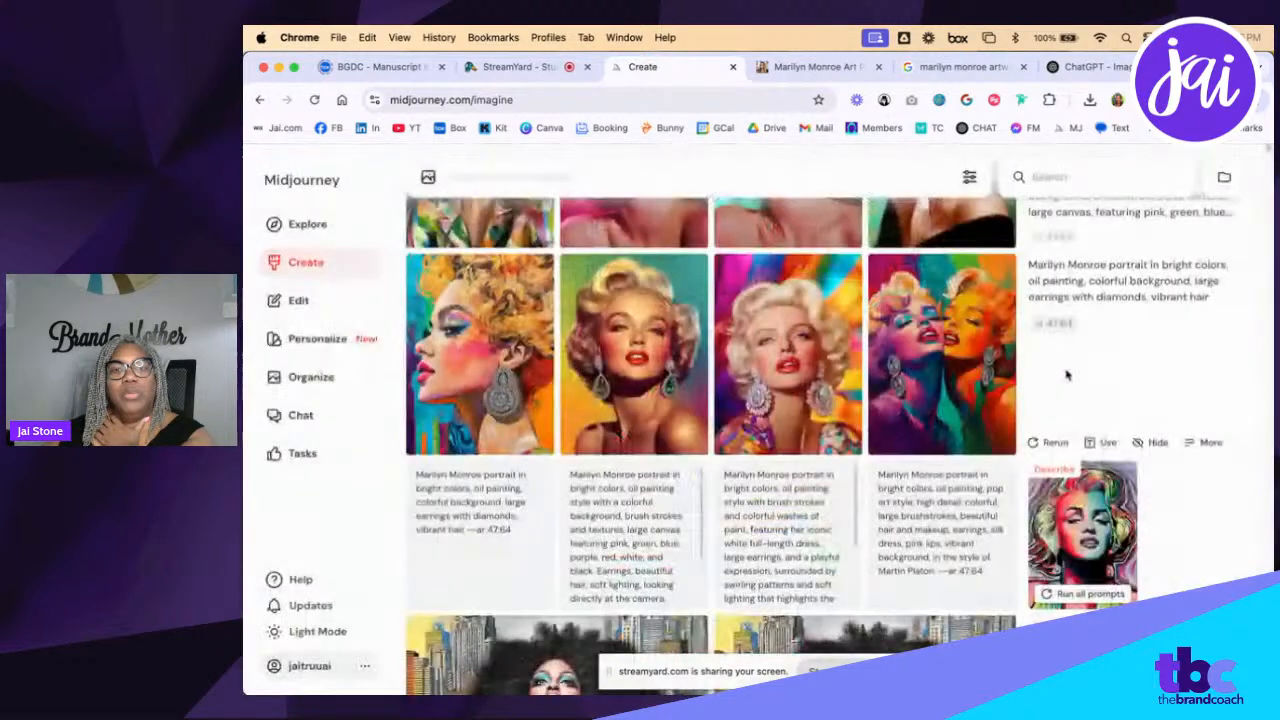
View the four enlarged portraits from the "colorful background, large earrings with diamonds, vibrant hair" prompt, from the last to the first
left_click(961, 374)
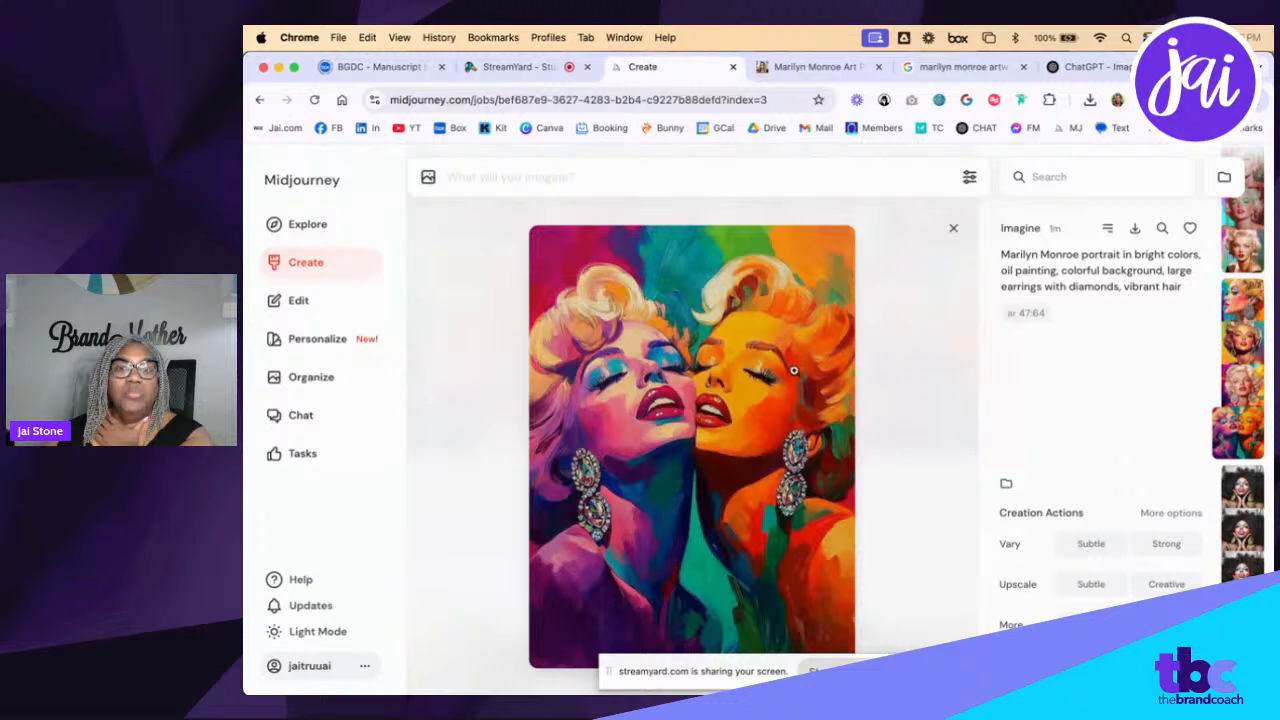
key("Left")
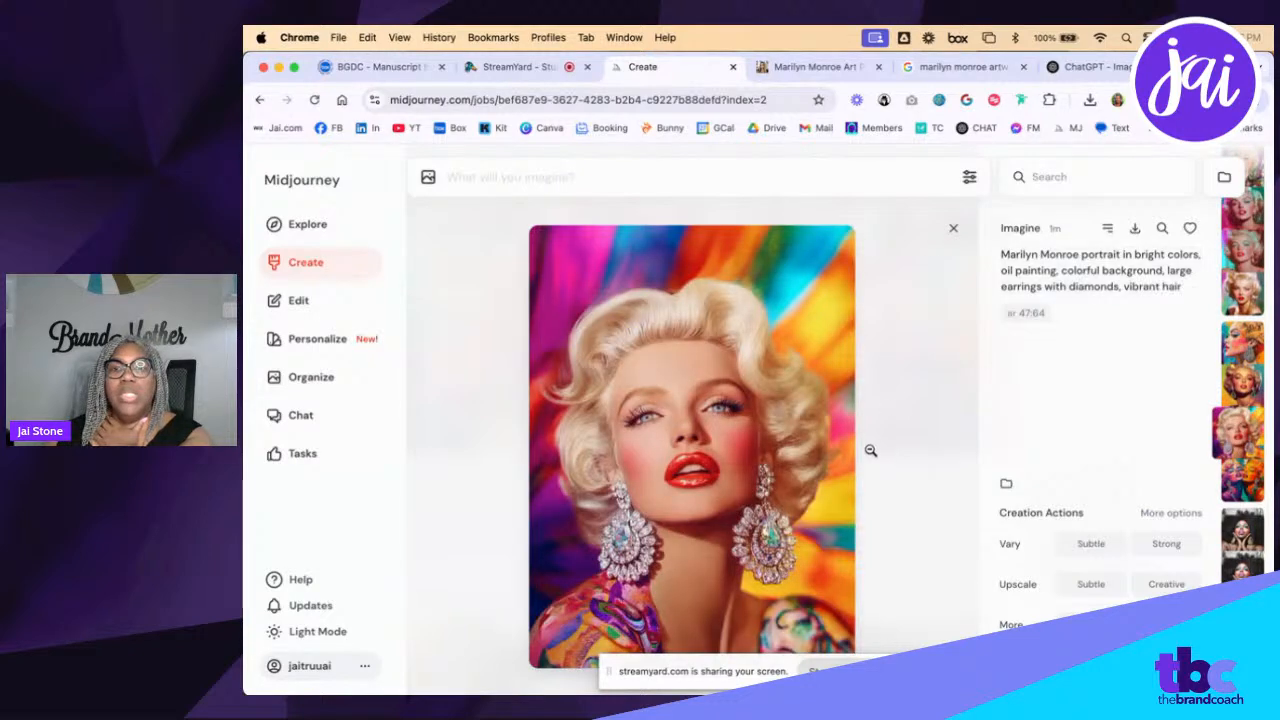
key("Left")
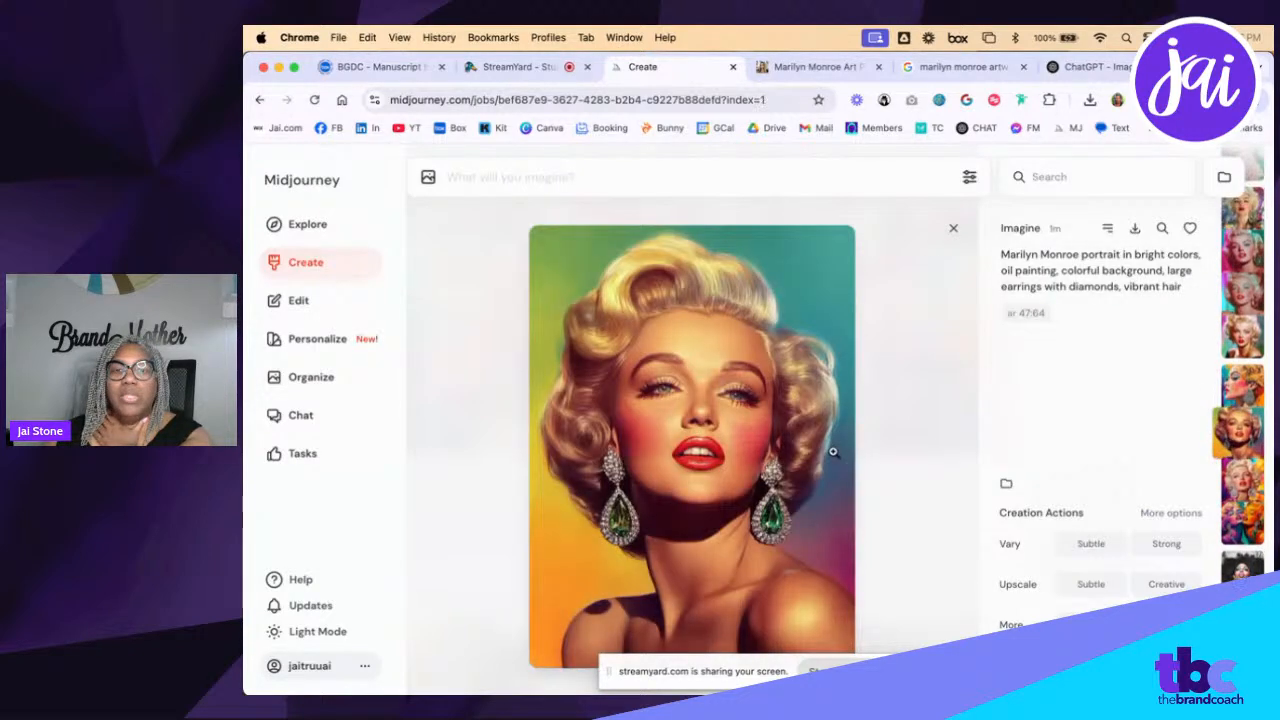
key("Left")
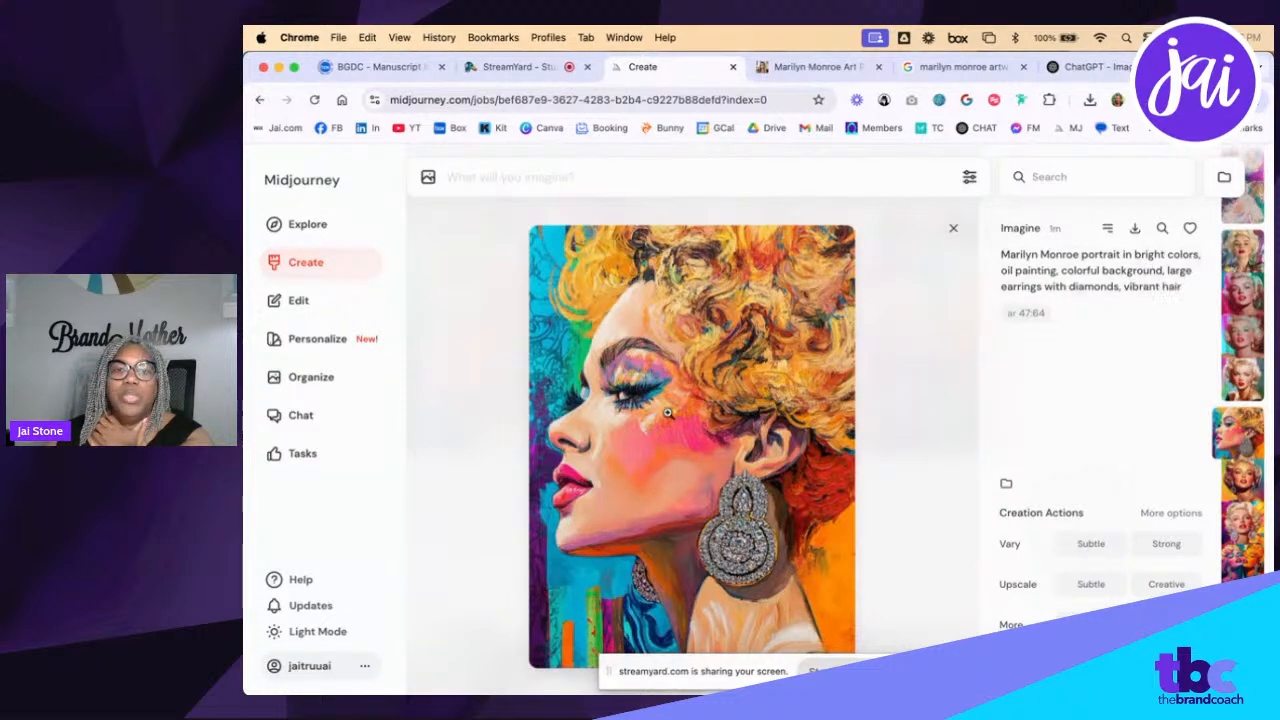
View the enlarged images from the remaining three Marilyn Monroe prompts, moving back toward the pink pop-art portraits, and return to the results grid
key("Left")
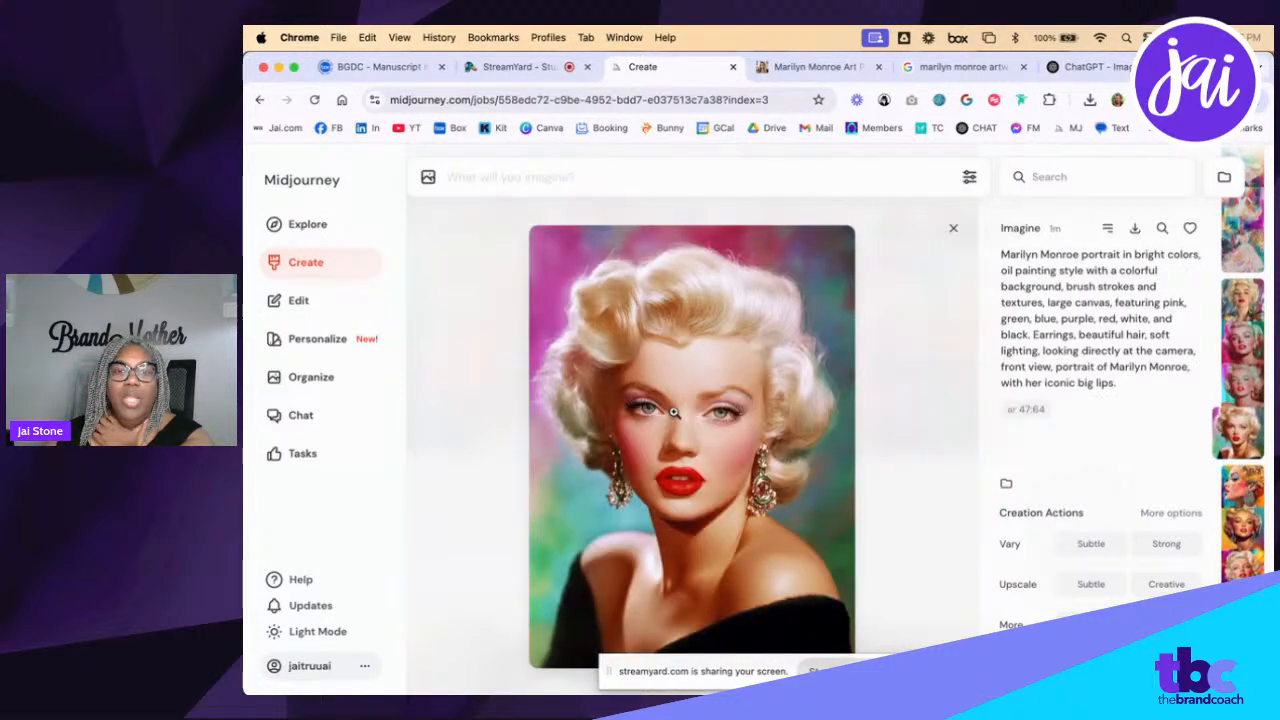
key("Left")
key("Left")
key("Left")
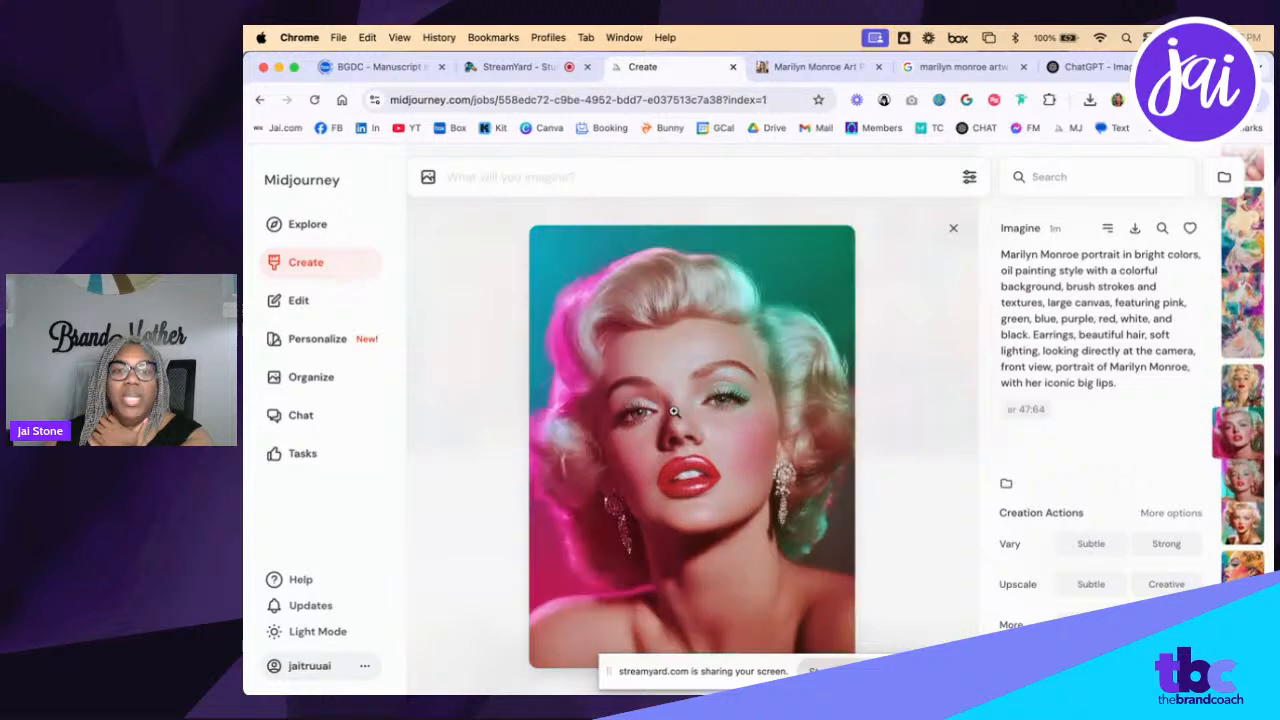
key("Left")
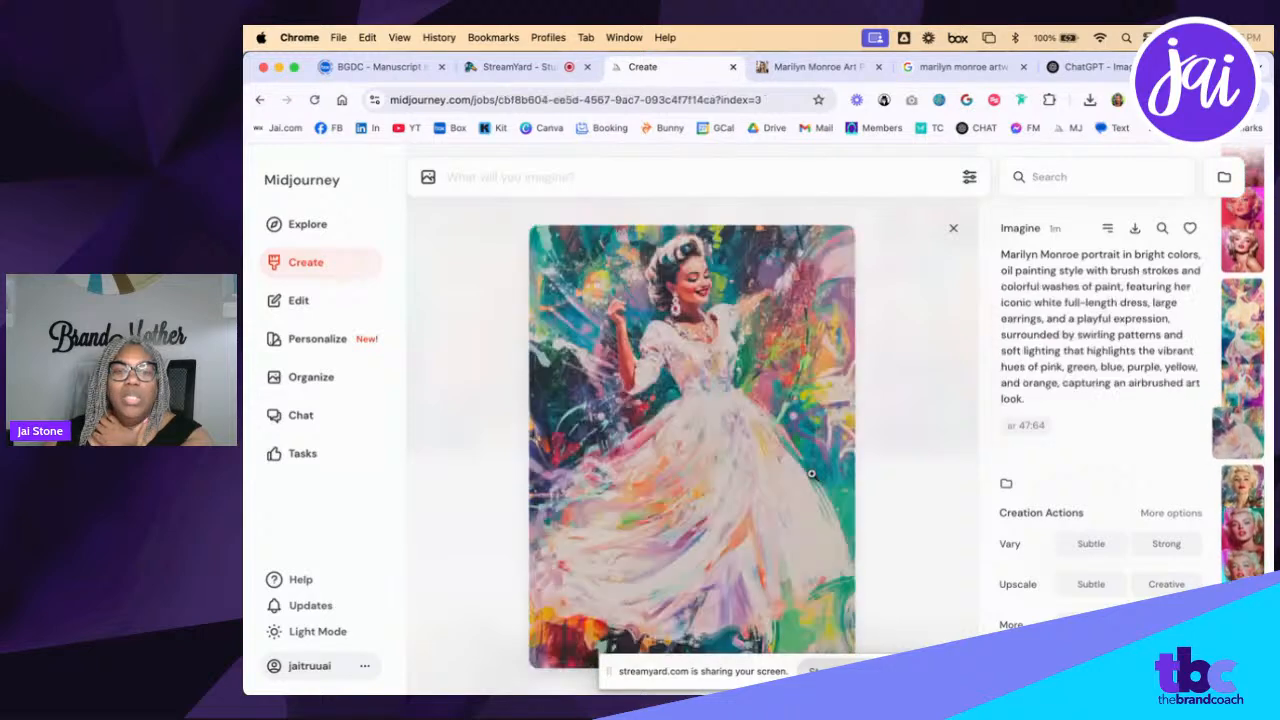
key("Left")
key("Left")
key("Left")
key("Left")
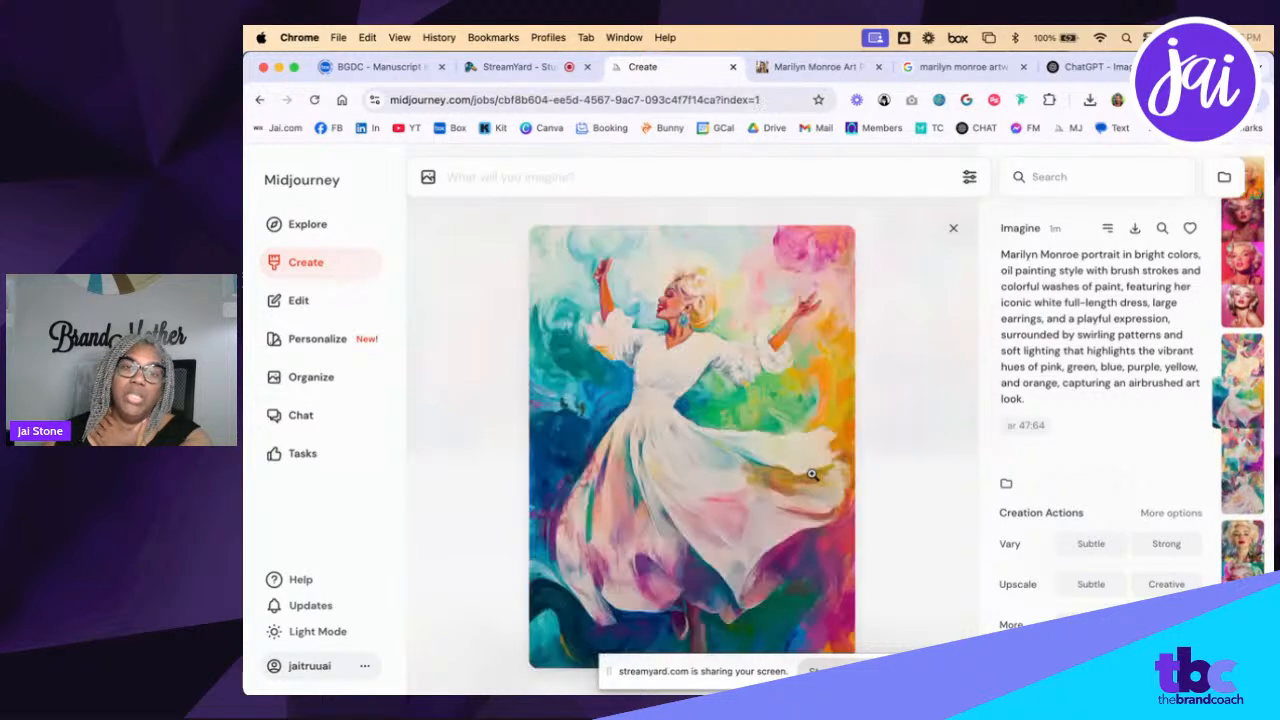
key("Left")
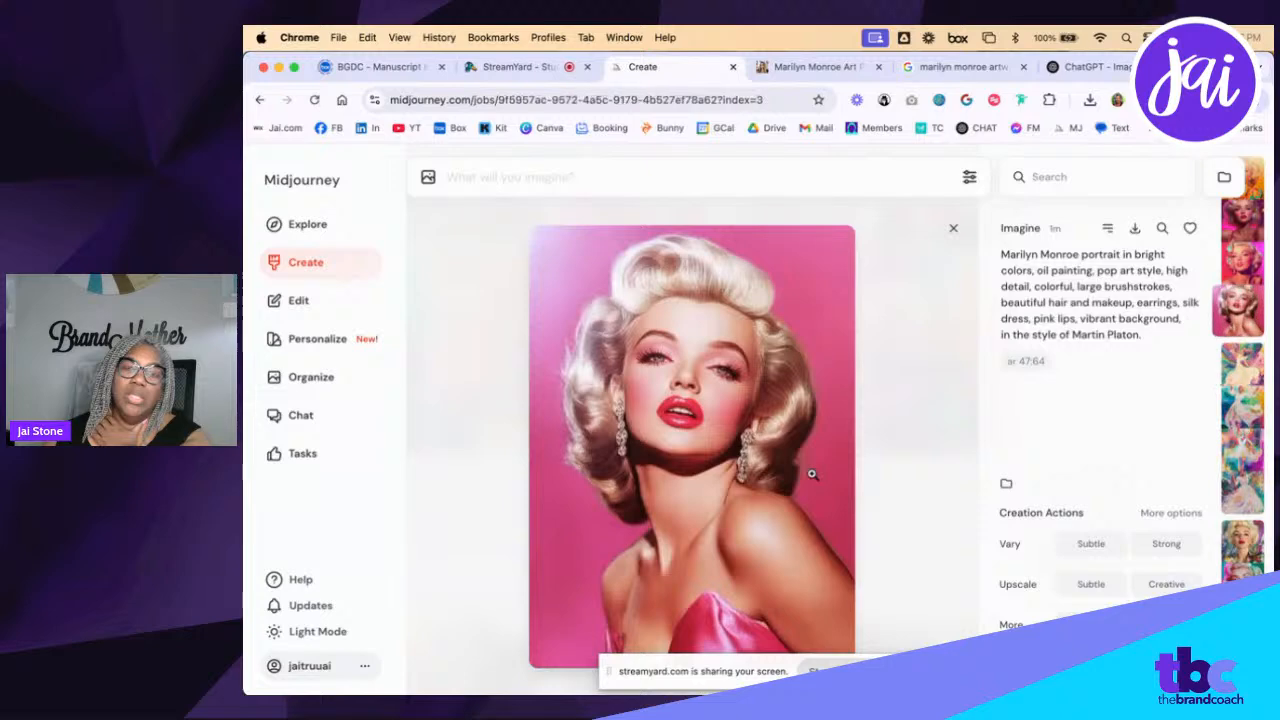
key("Left")
key("Left")
key("Left")
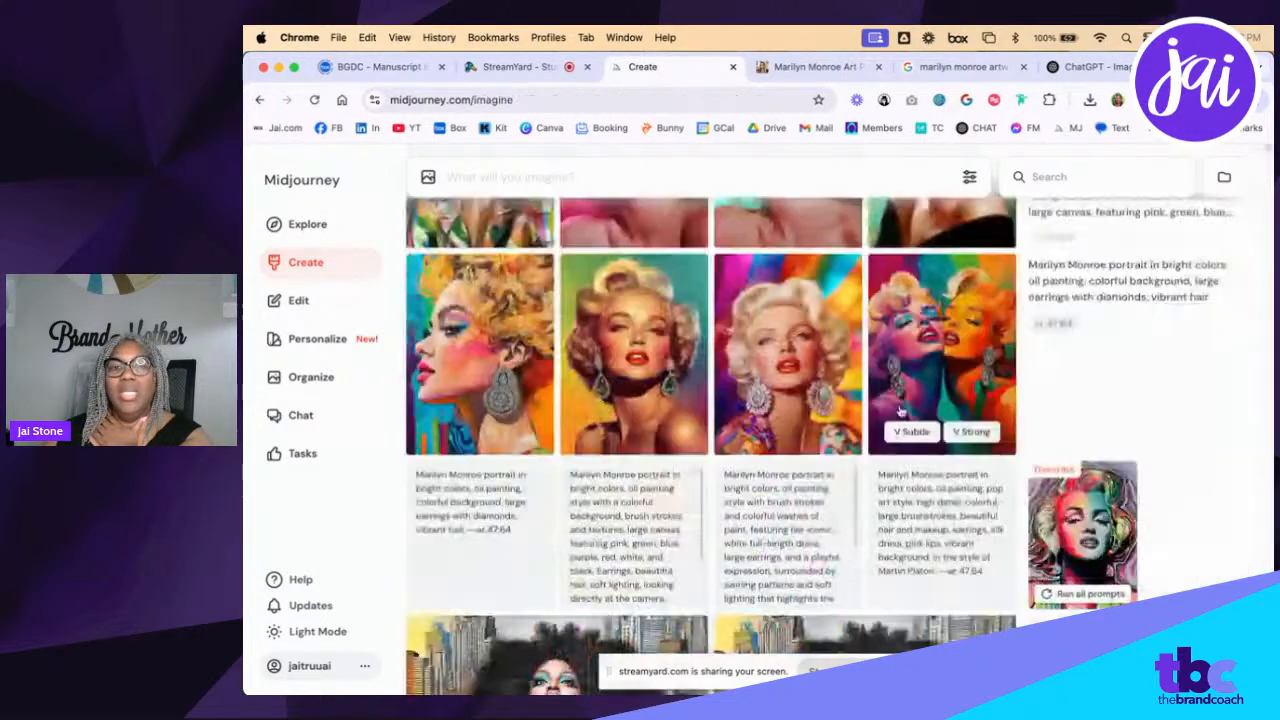
left_click(953, 228)
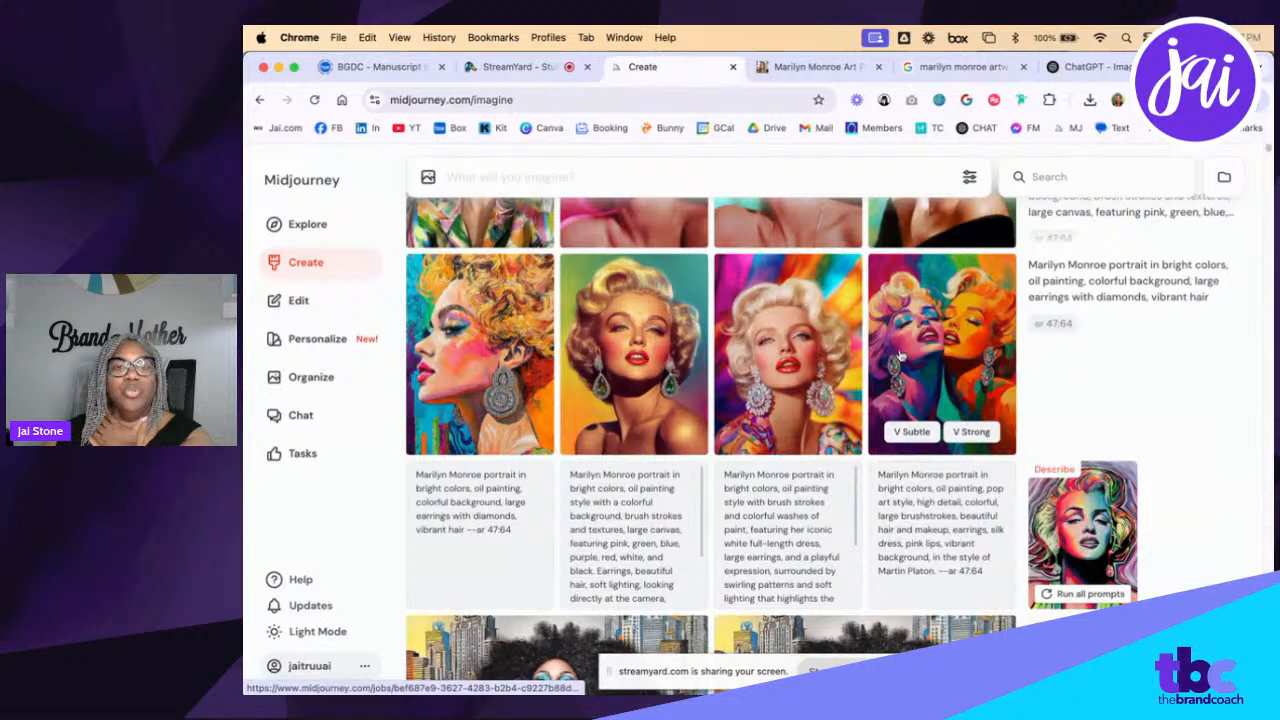
View the portrait with two Marilyn faces enlarged and return to the newest results in the grid
left_click(950, 372)
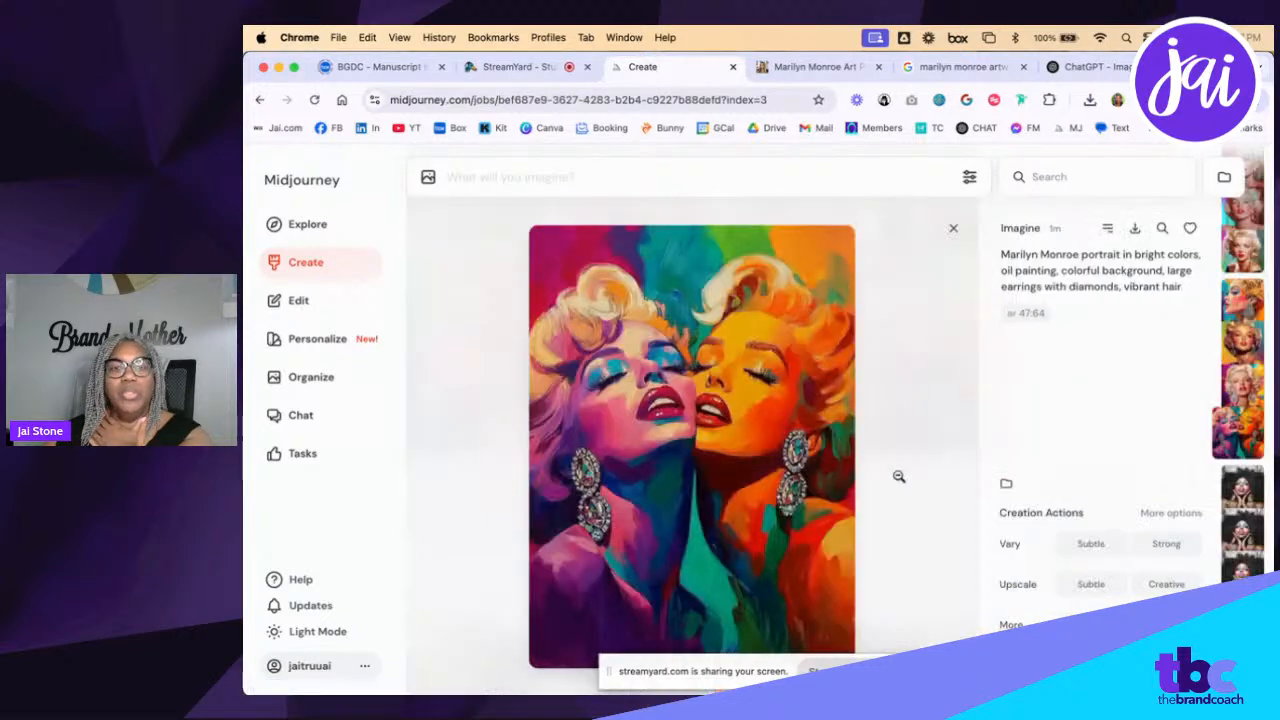
left_click(953, 228)
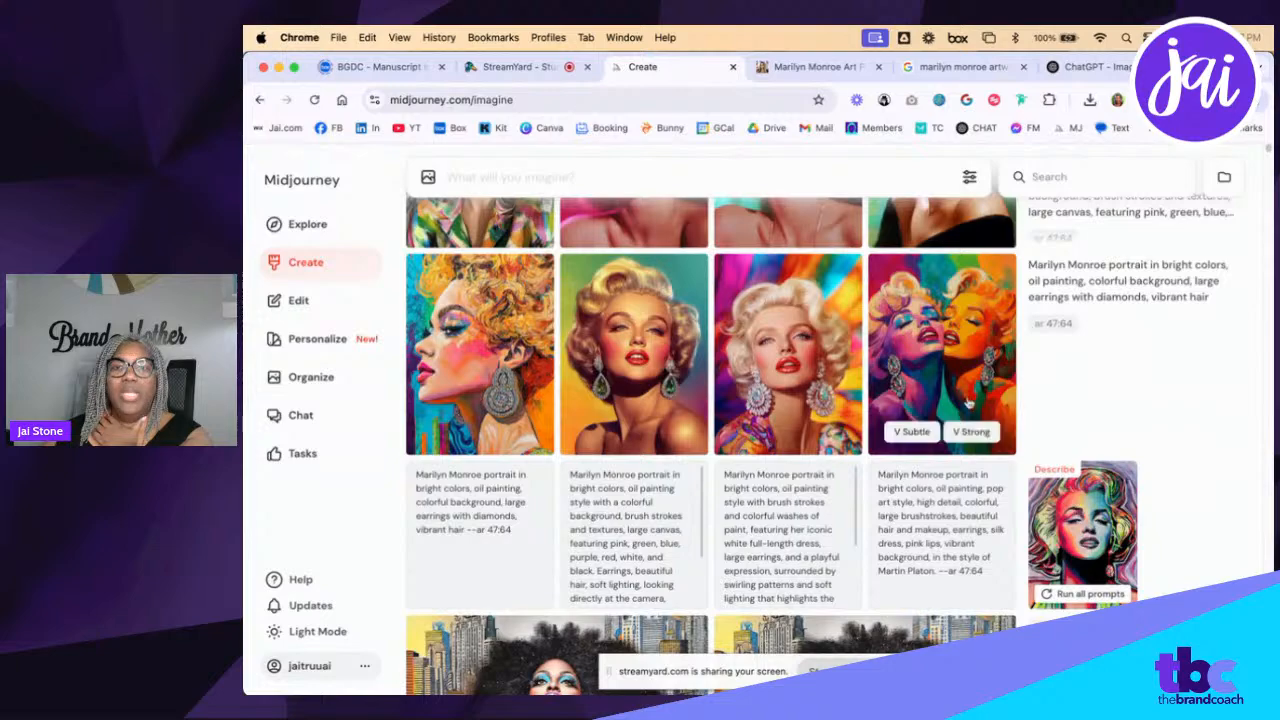
scroll(922, 380, "up", 6)
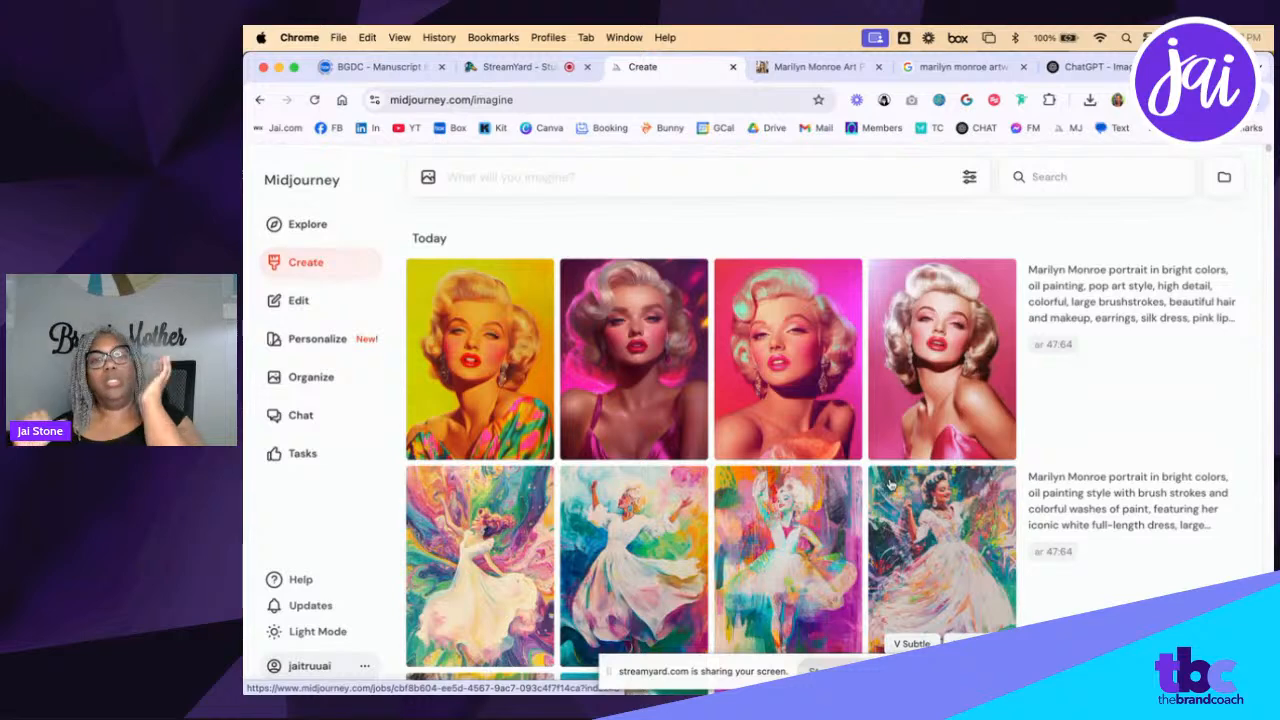
Copy ChatGPT's pop-art portrait prompt and paste it into the image prompt in Midjourney
left_click(1060, 68)
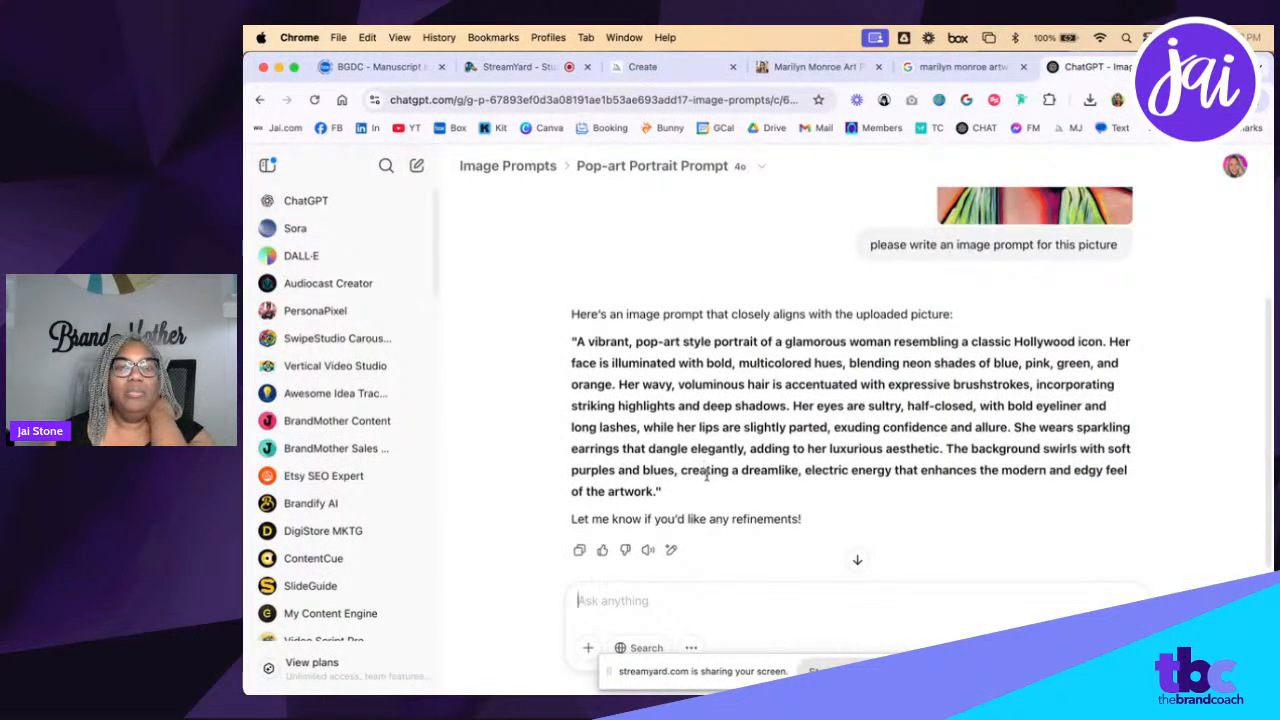
left_click(580, 553)
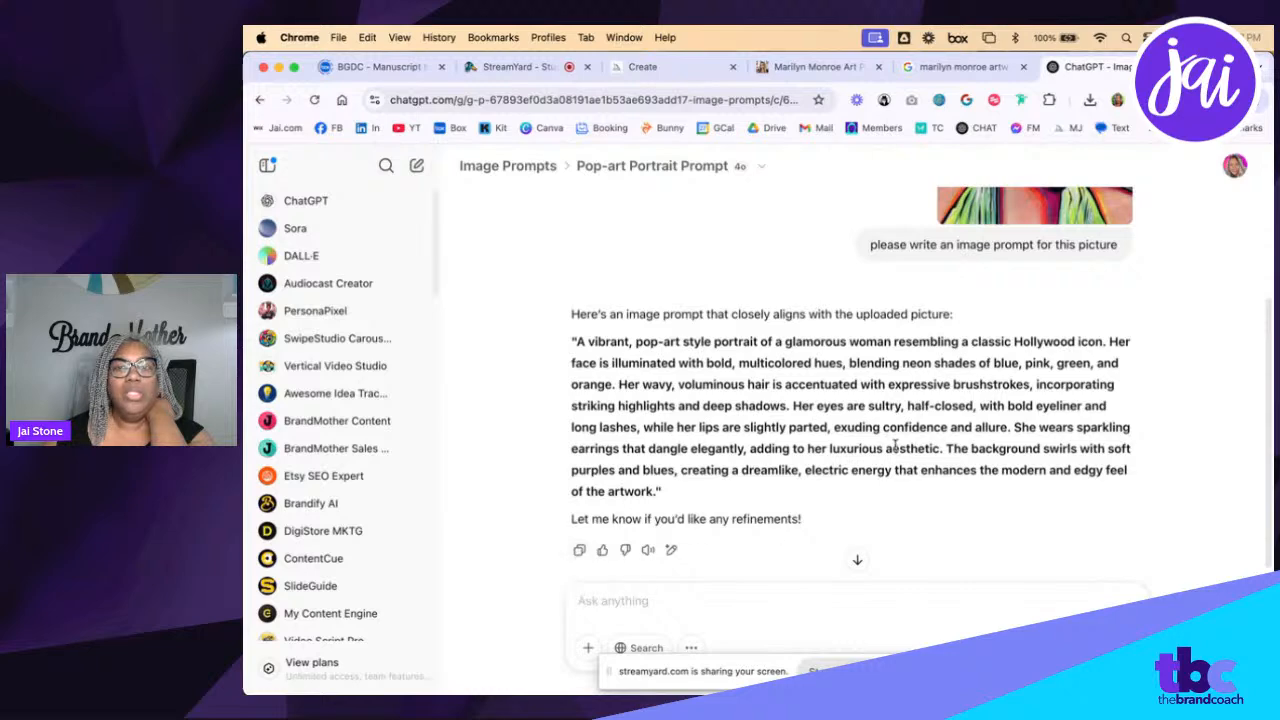
left_click(579, 551)
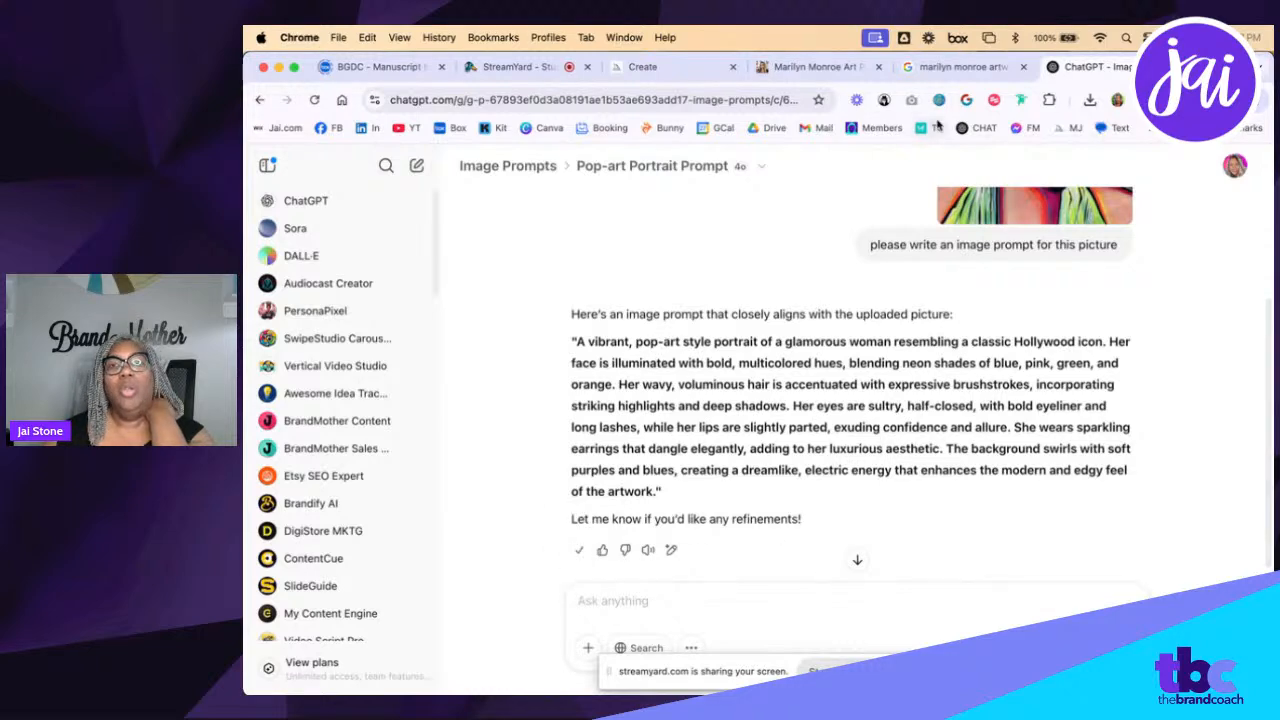
left_click(641, 66)
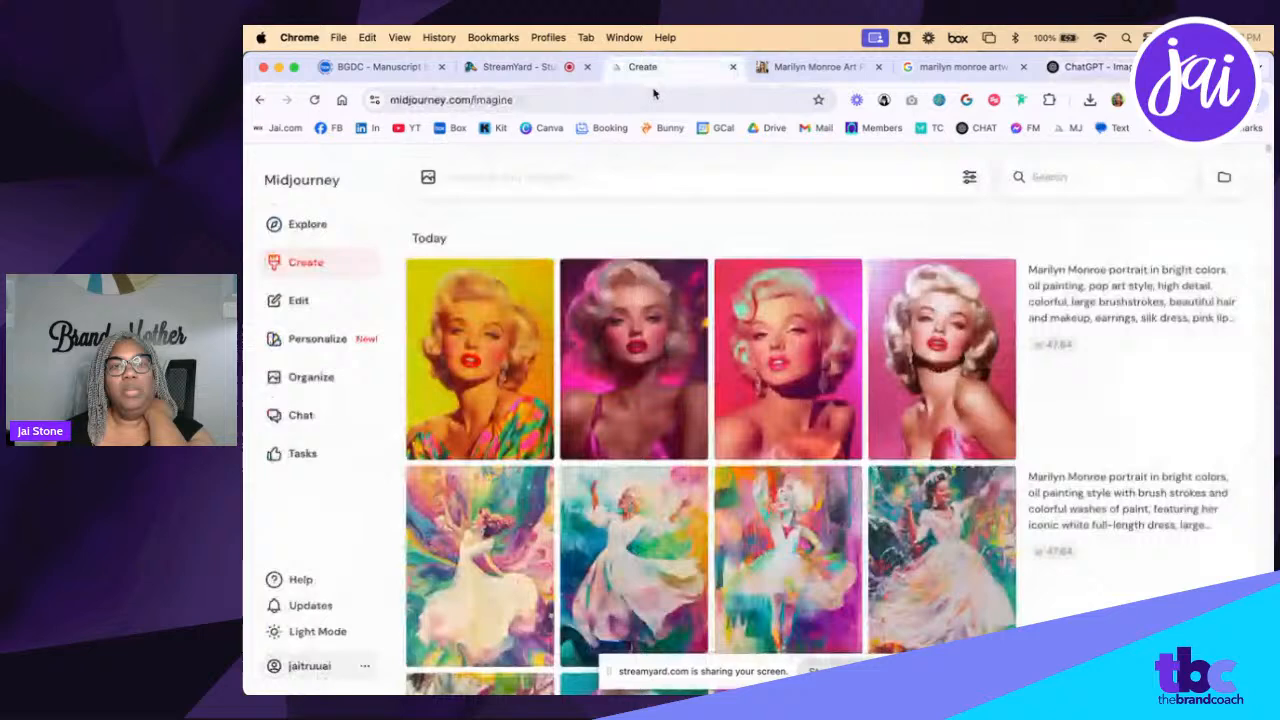
left_click(538, 176)
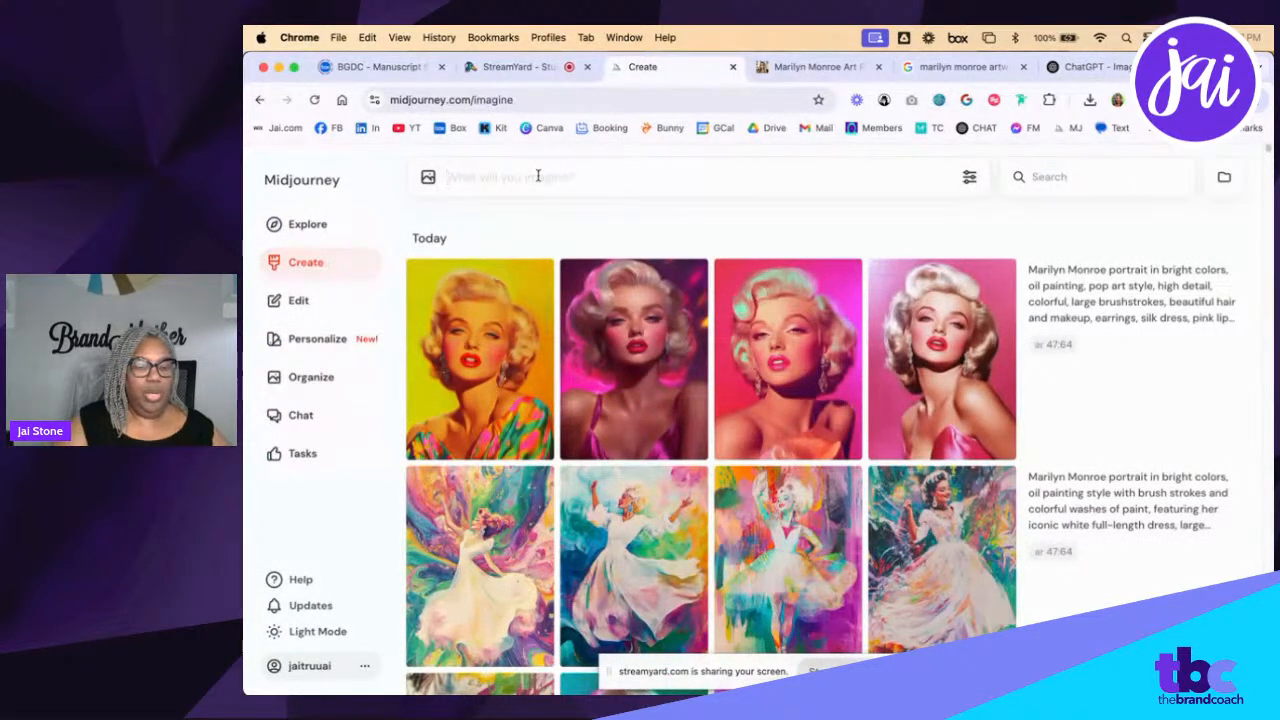
key("super+v")
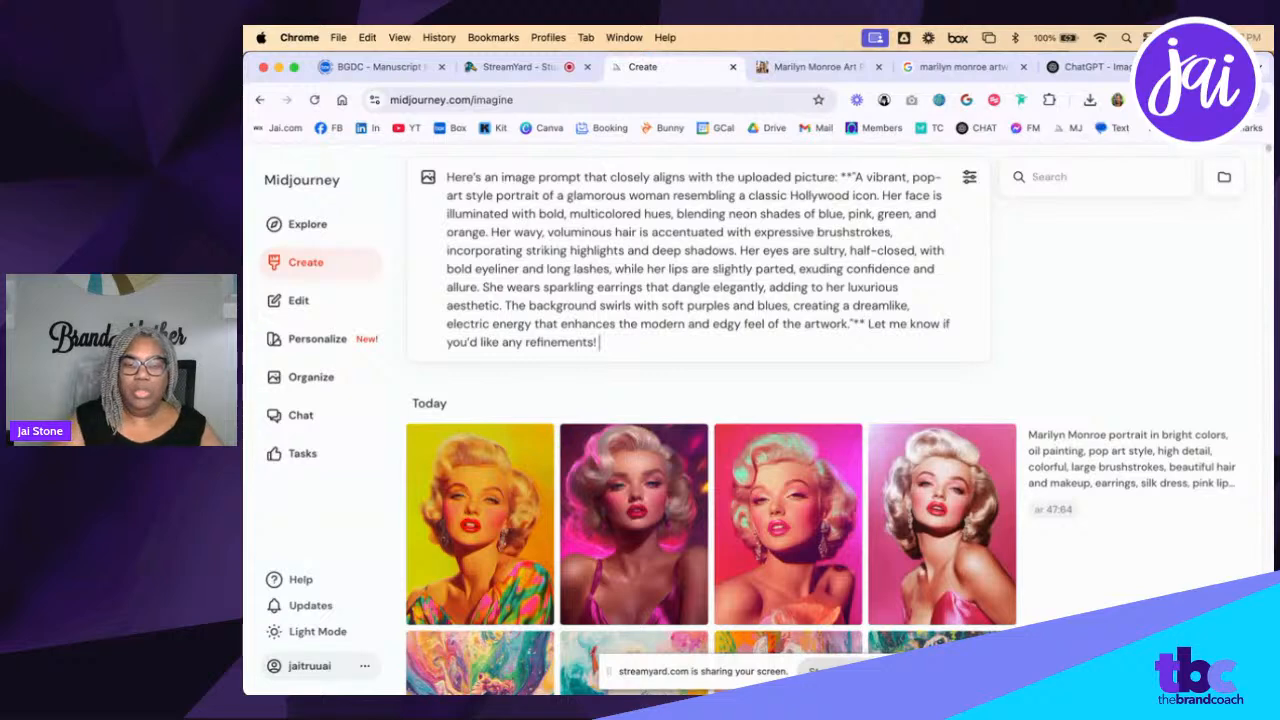
Append --ar 47:64, remove ChatGPT's introductory and closing text with the stray quotes and asterisks, and generate the images
type("--ar 47:64")
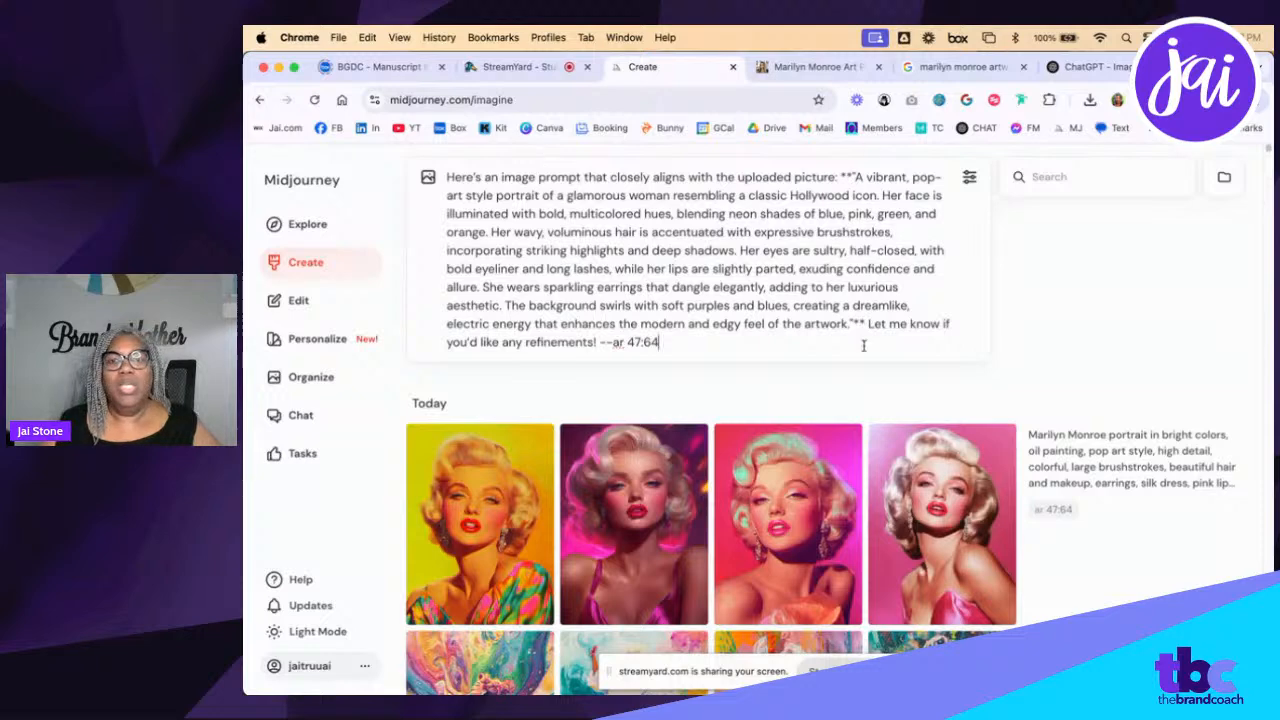
left_click_drag(862, 323, 597, 342)
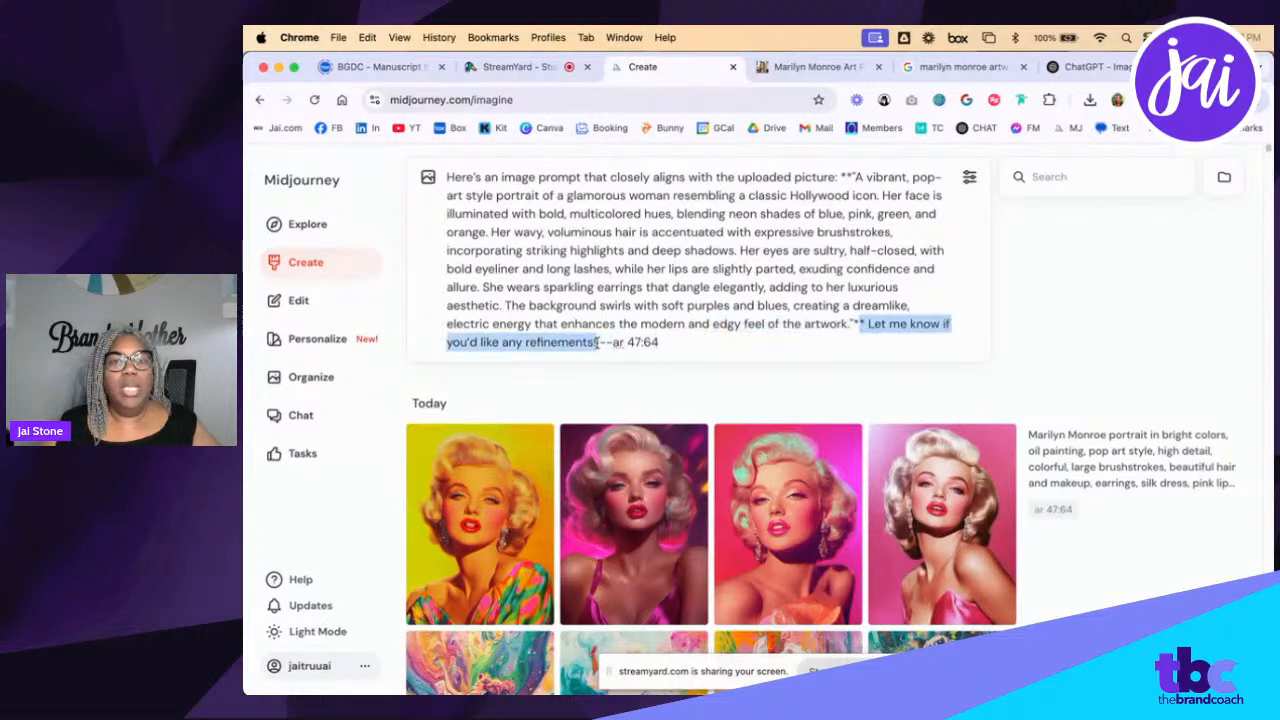
key("BackSpace")
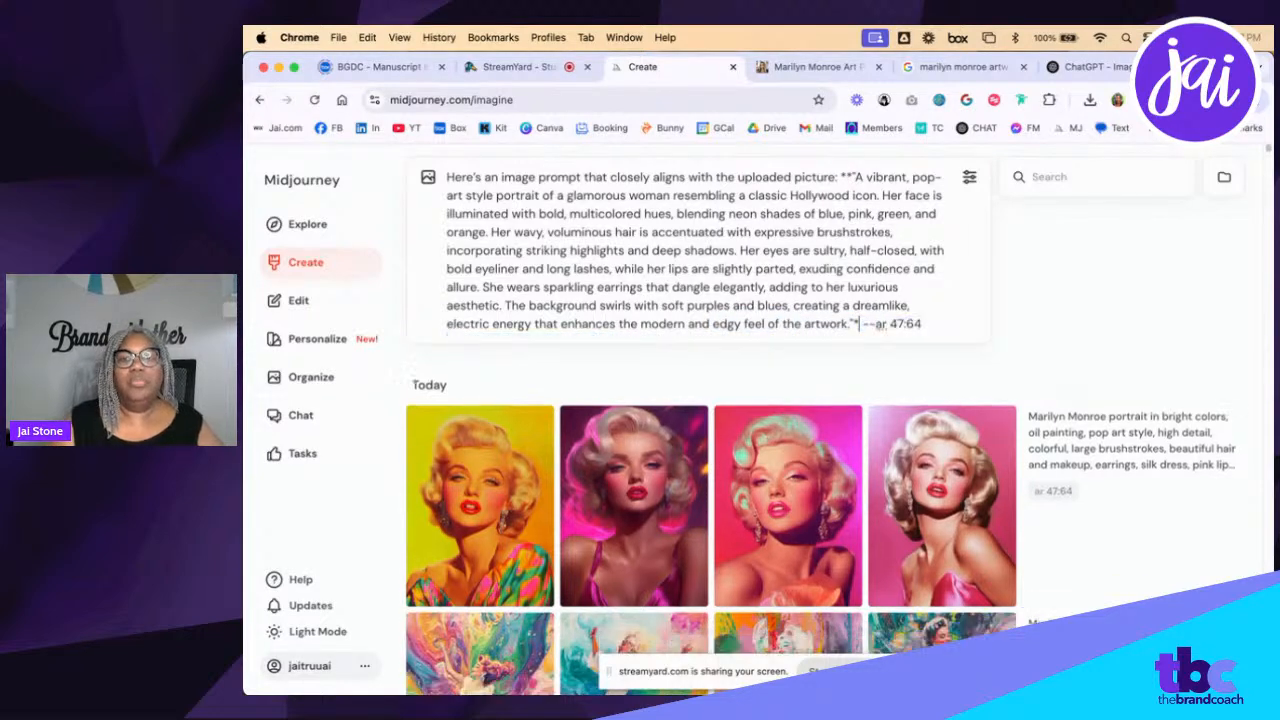
key("BackSpace")
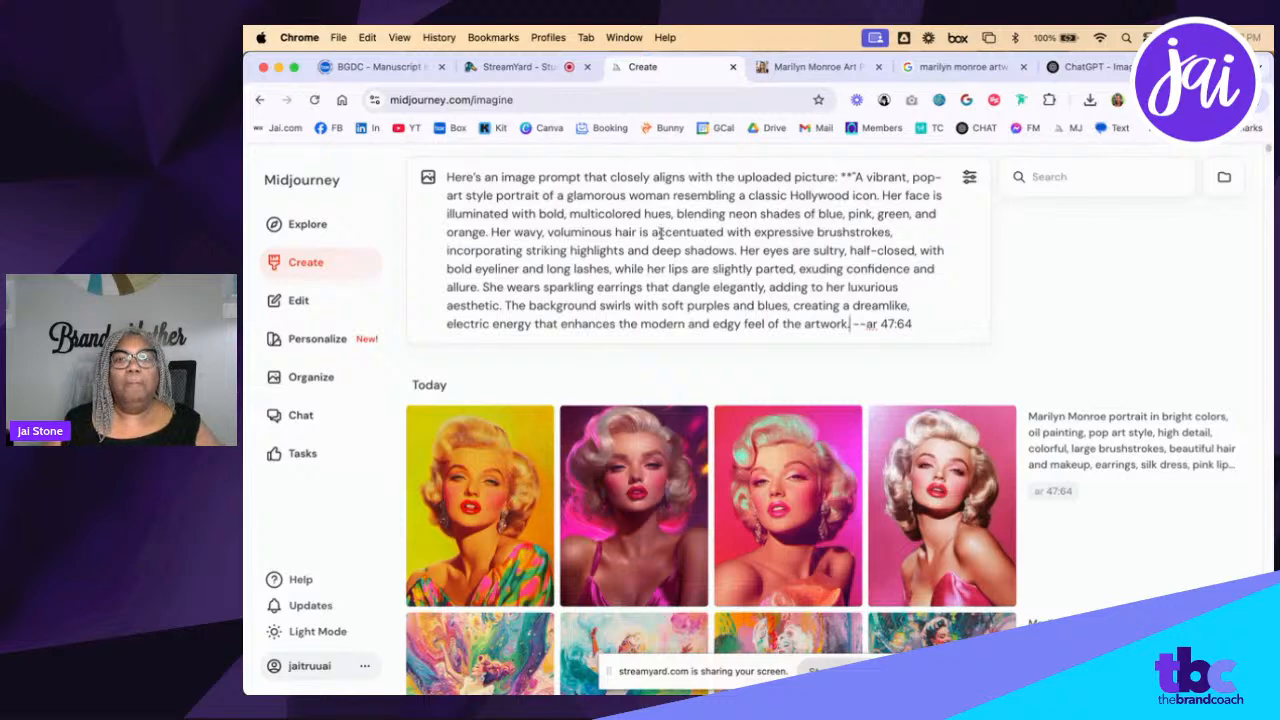
left_click_drag(855, 176, 461, 169)
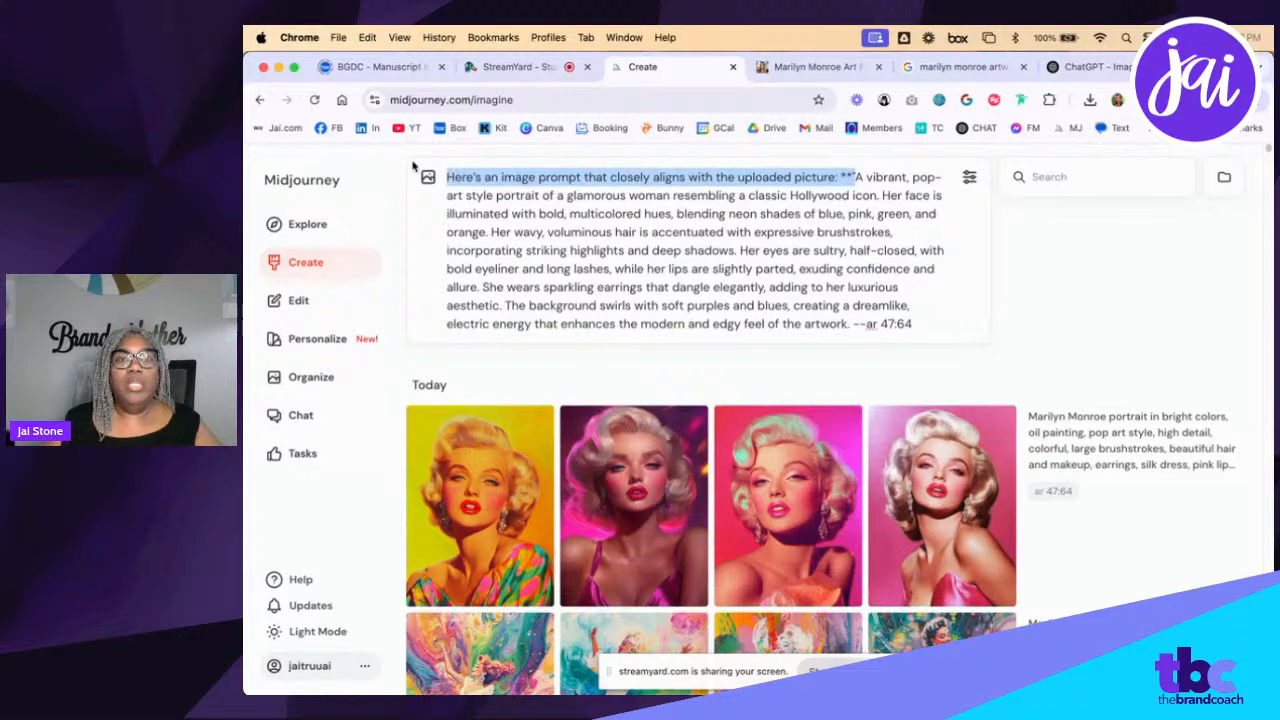
key("BackSpace")
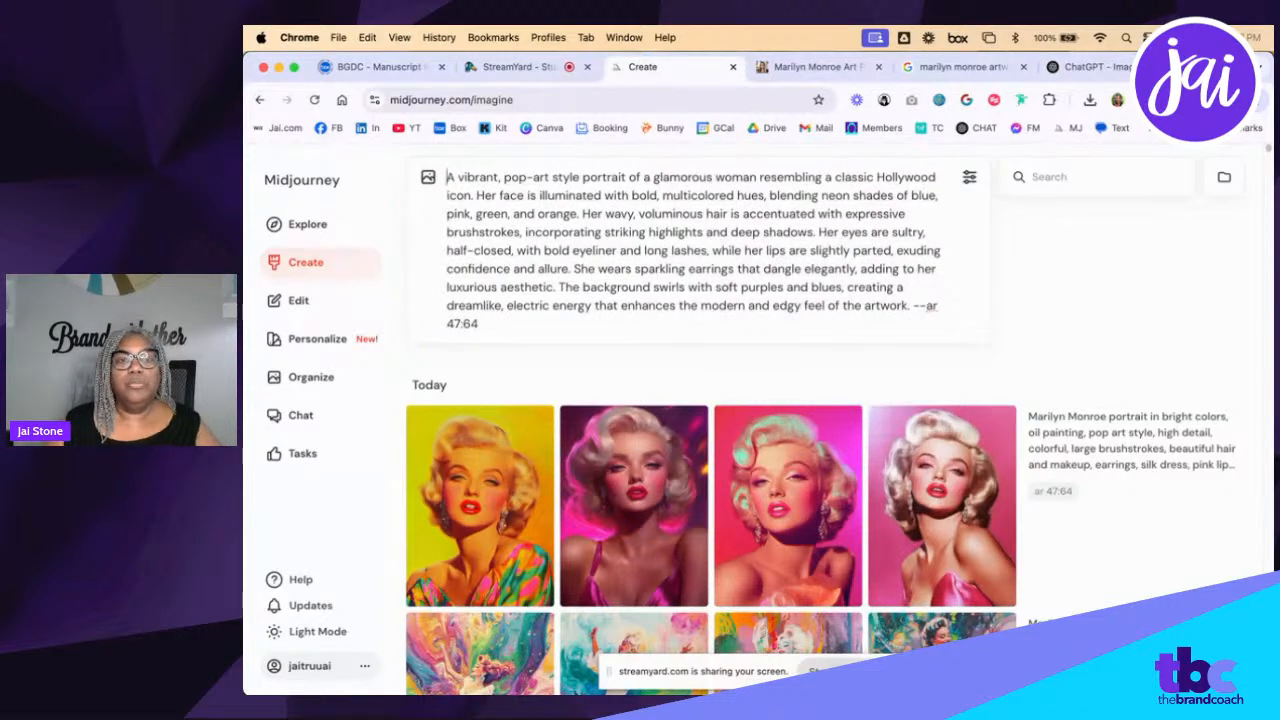
key("Return")
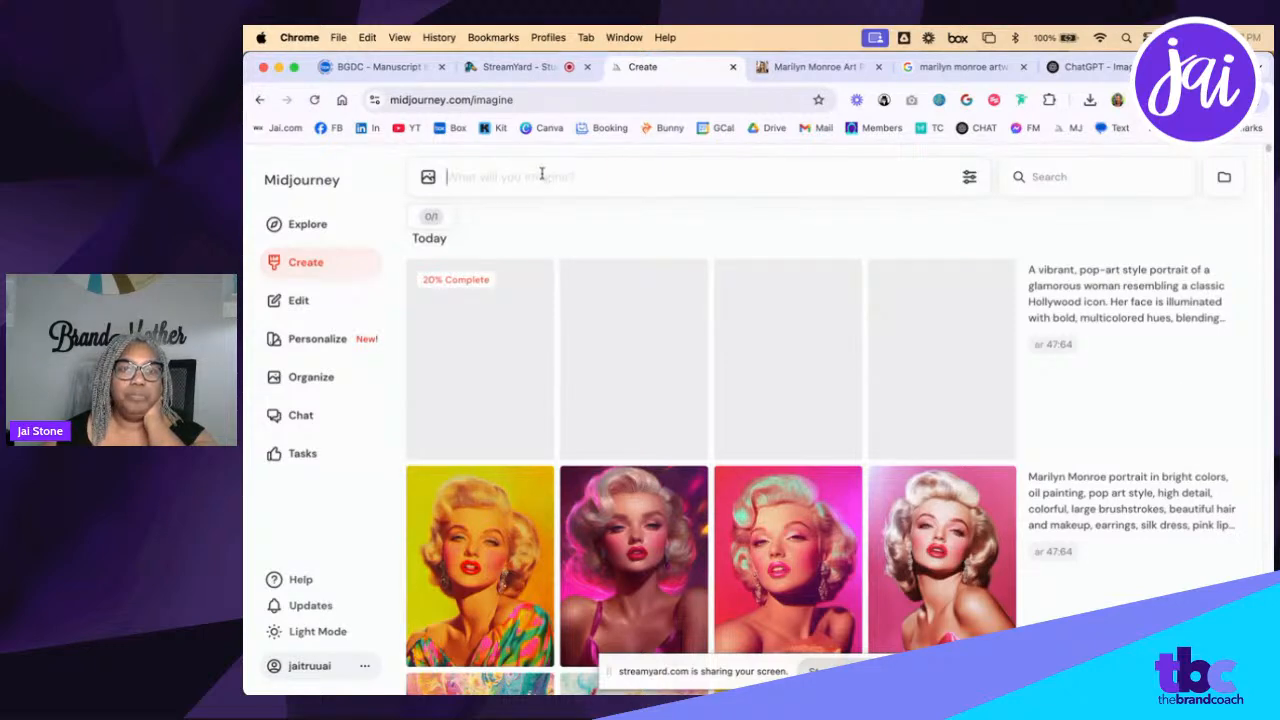
Run Describe on the uploaded Denzel Washington picture and close the image picker to show the results on the Create page
left_click(428, 178)
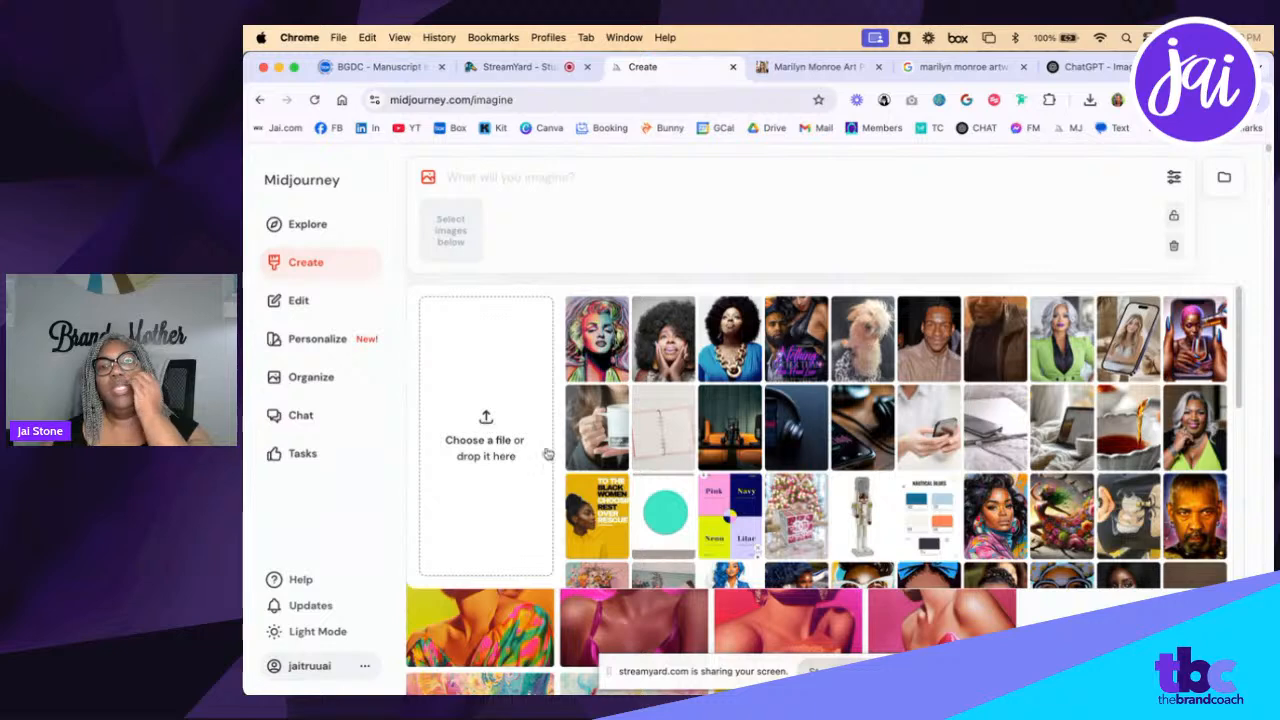
mouse_move(999, 522)
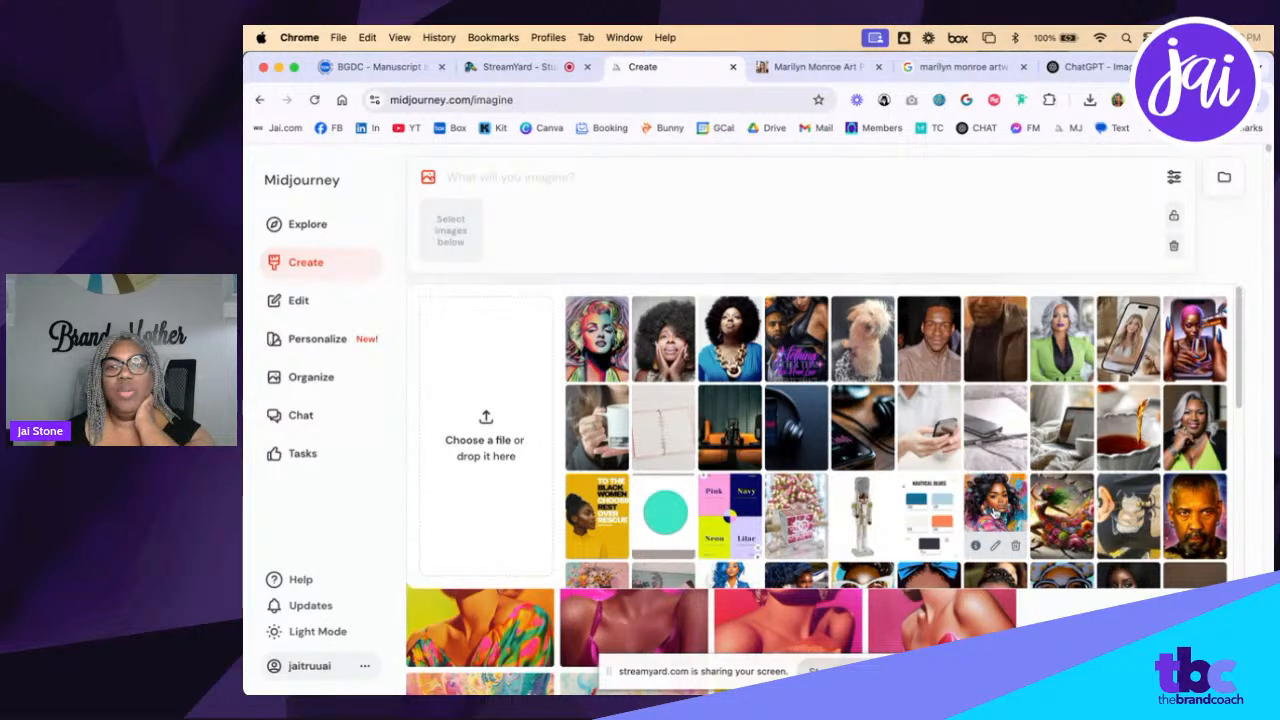
left_click_drag(1198, 517, 803, 337)
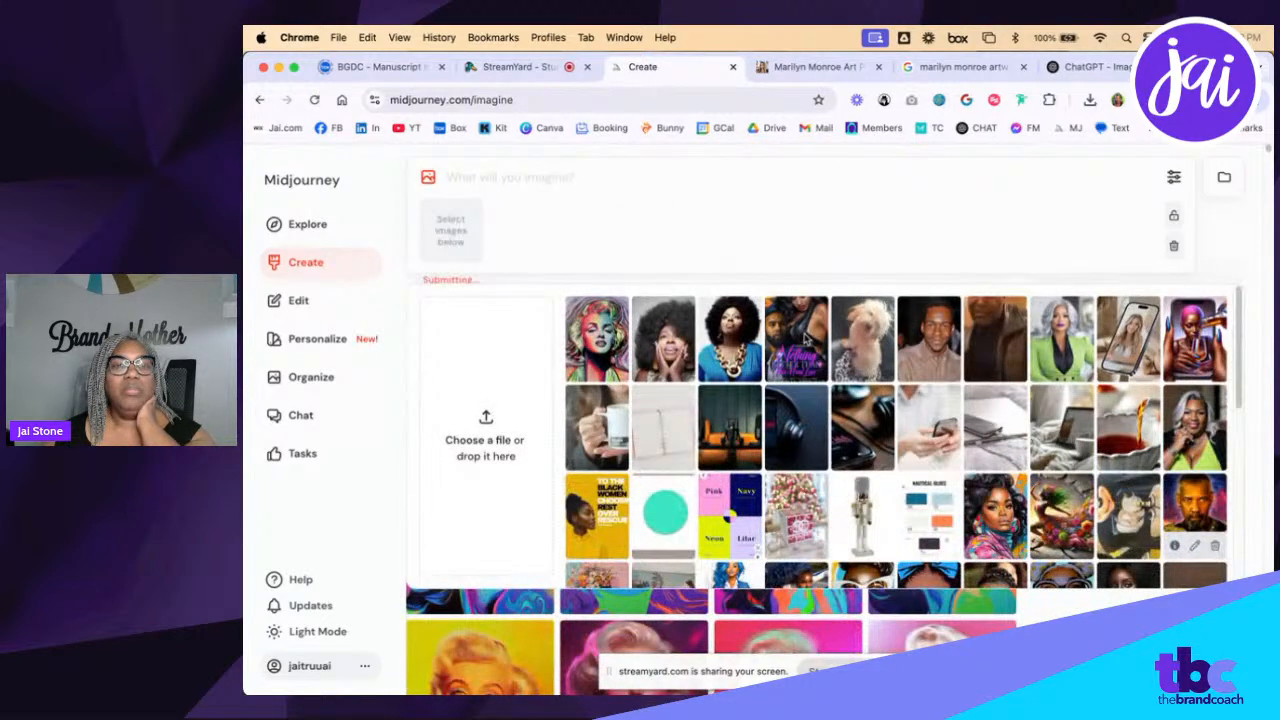
left_click(373, 190)
left_click(306, 264)
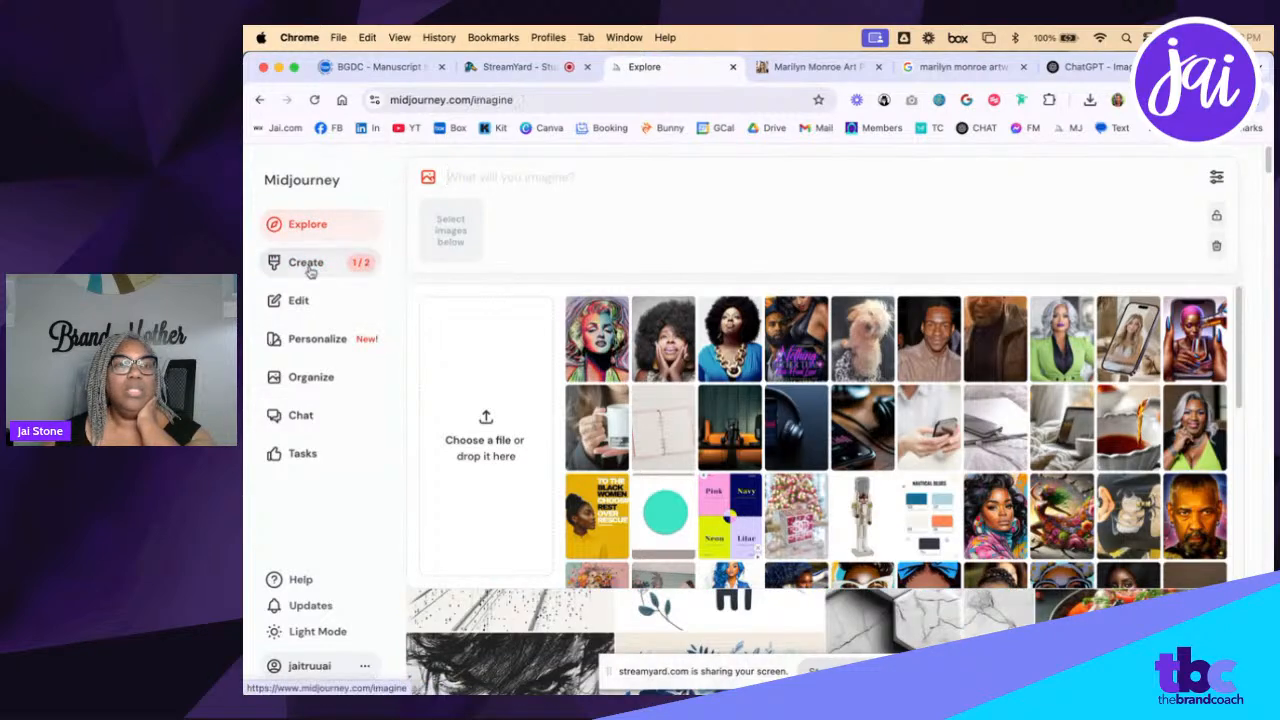
left_click(1220, 249)
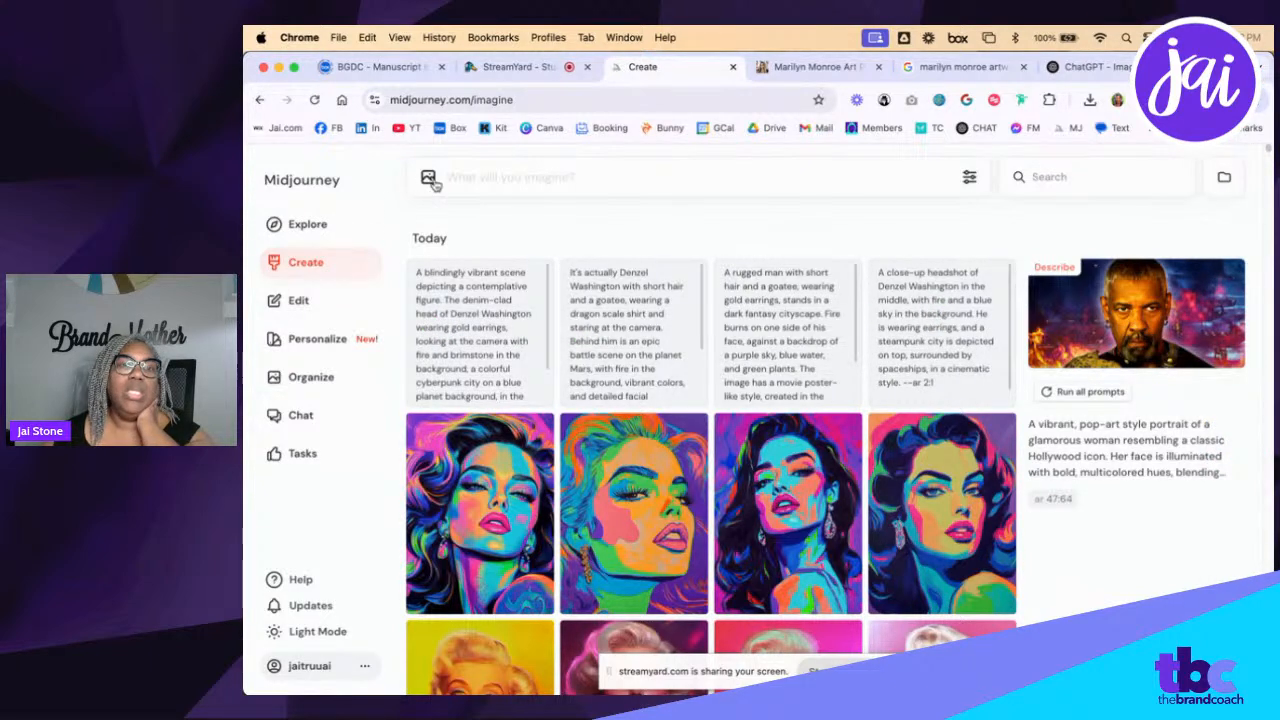
left_click(427, 178)
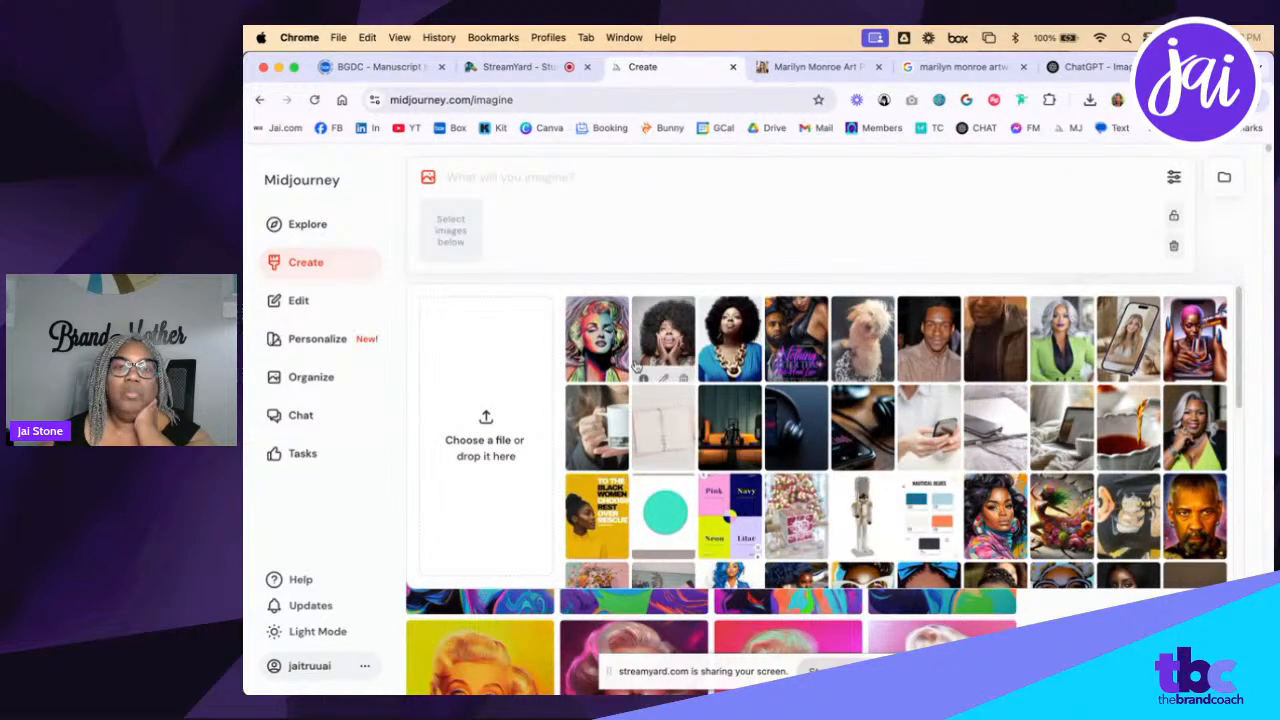
left_click_drag(597, 336, 594, 306)
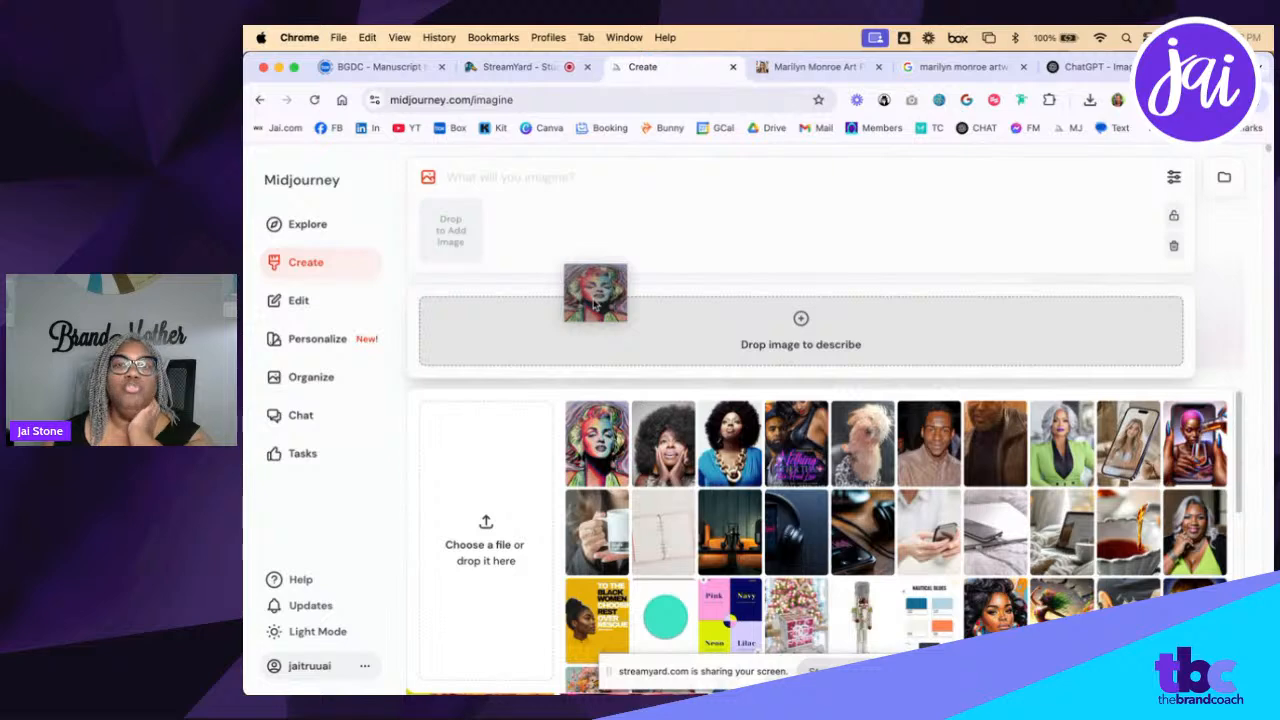
left_click_drag(594, 306, 594, 200)
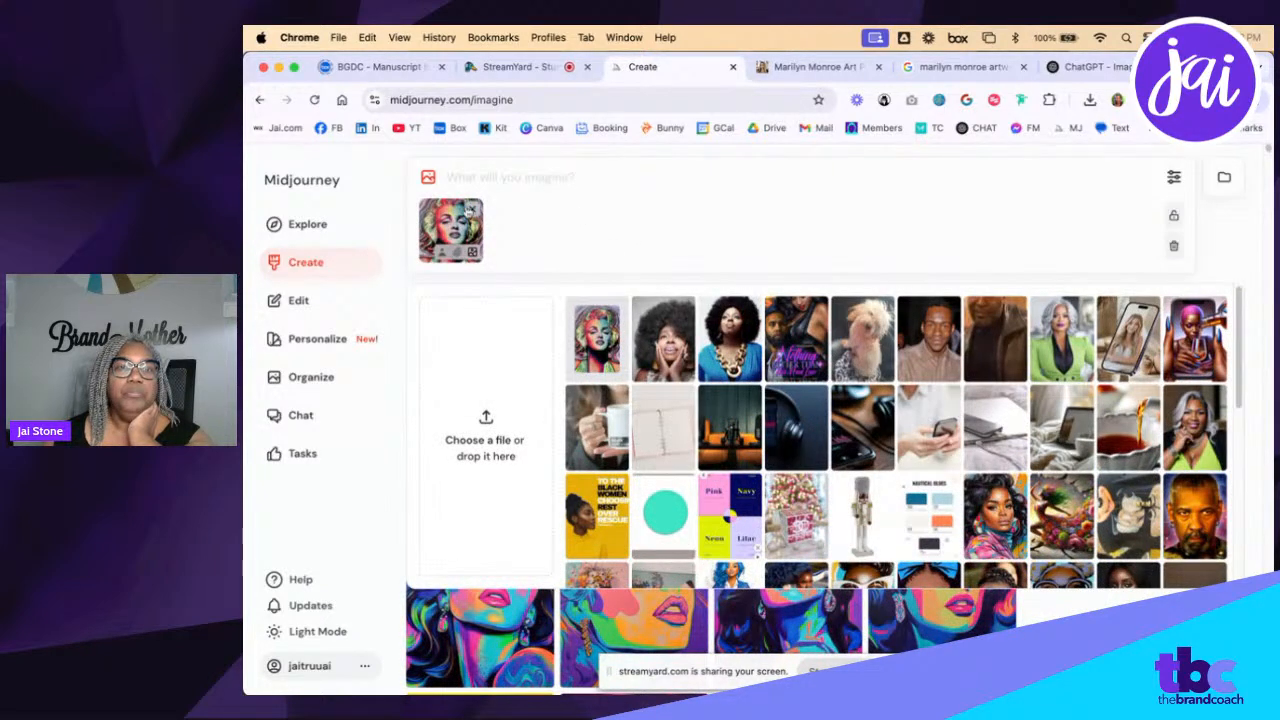
left_click(307, 262)
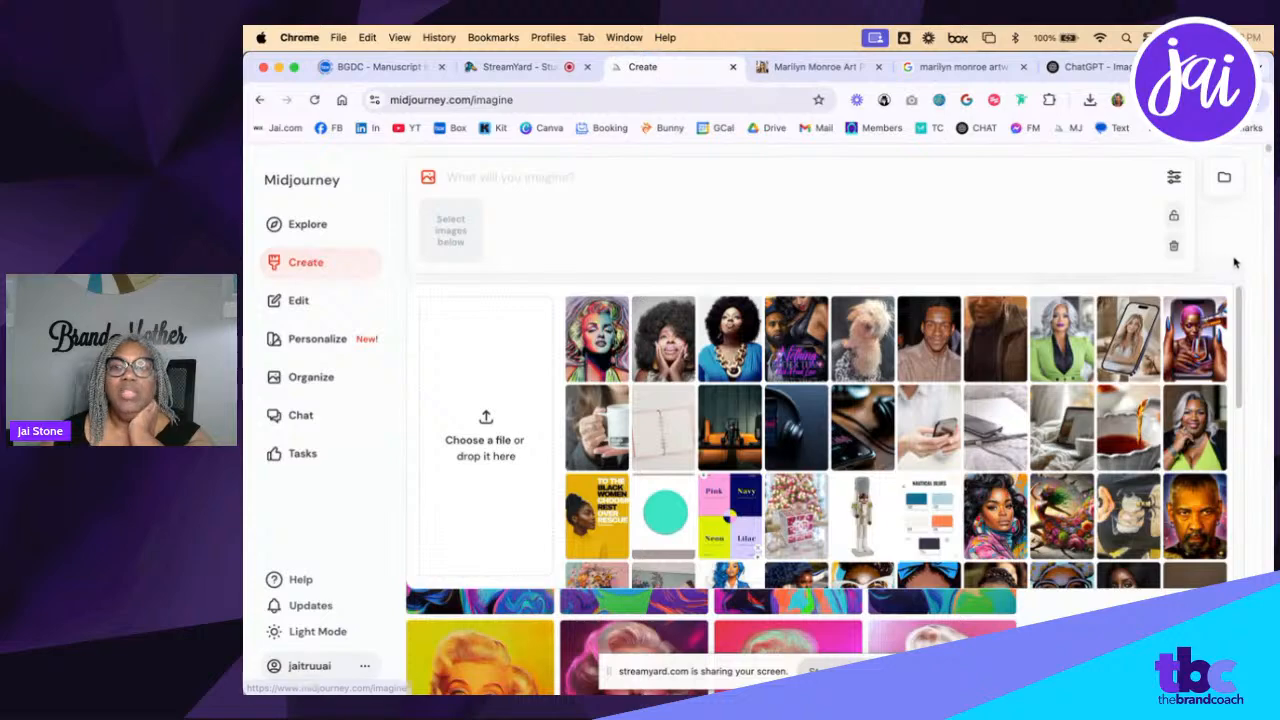
Switch to the ChatGPT chat and compare the pasted Marilyn Monroe print with the image prompt written for it
left_click(965, 67)
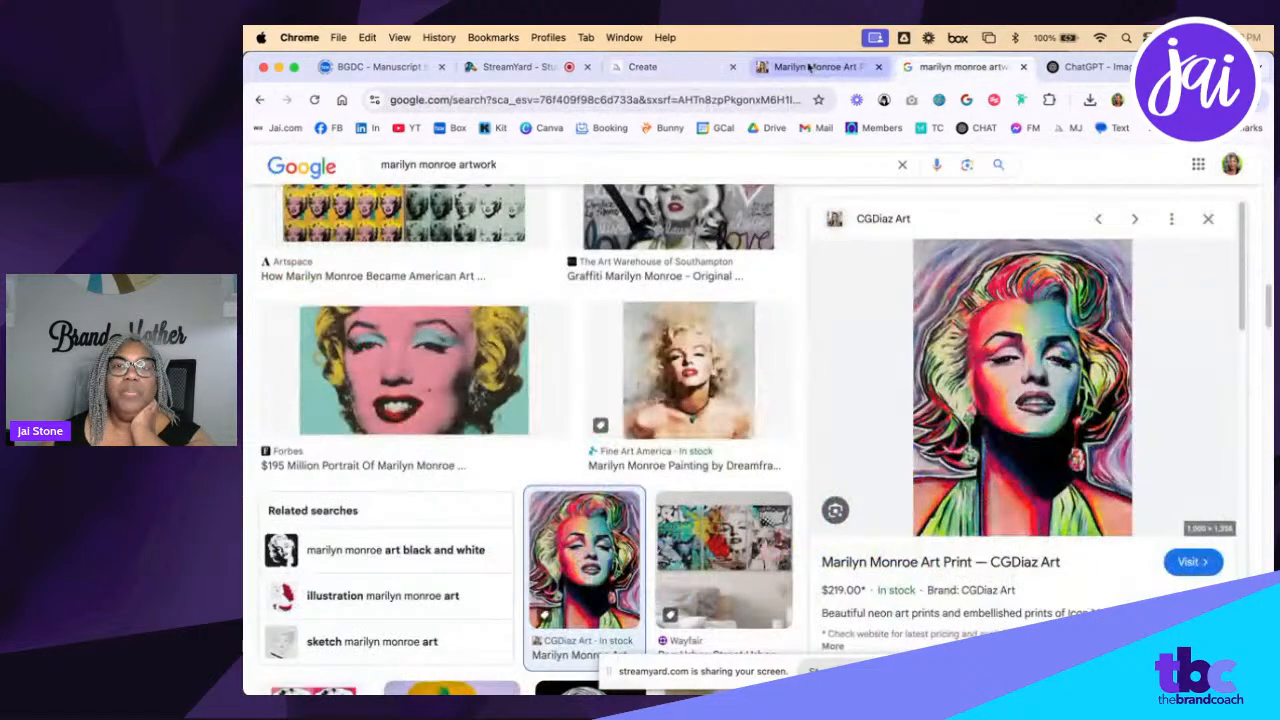
left_click(1090, 67)
scroll(1000, 333, "up", 5)
scroll(1002, 320, "down", 5)
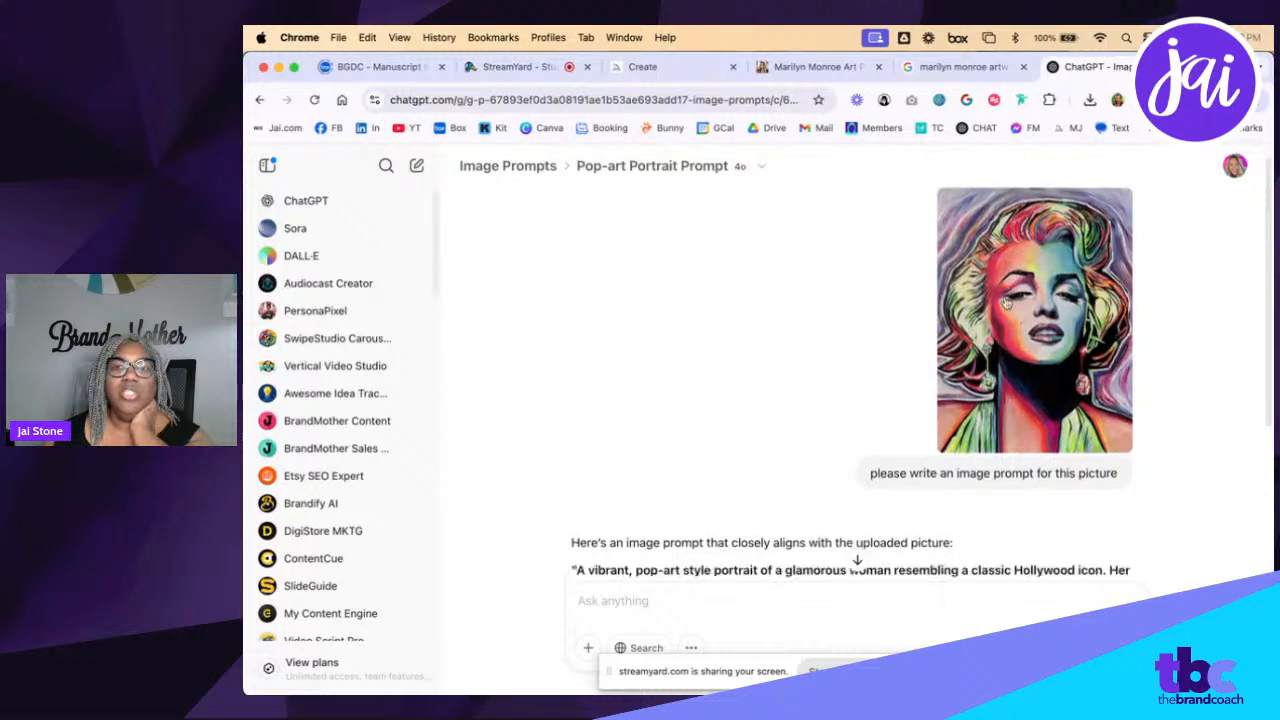
scroll(1006, 303, "up", 2)
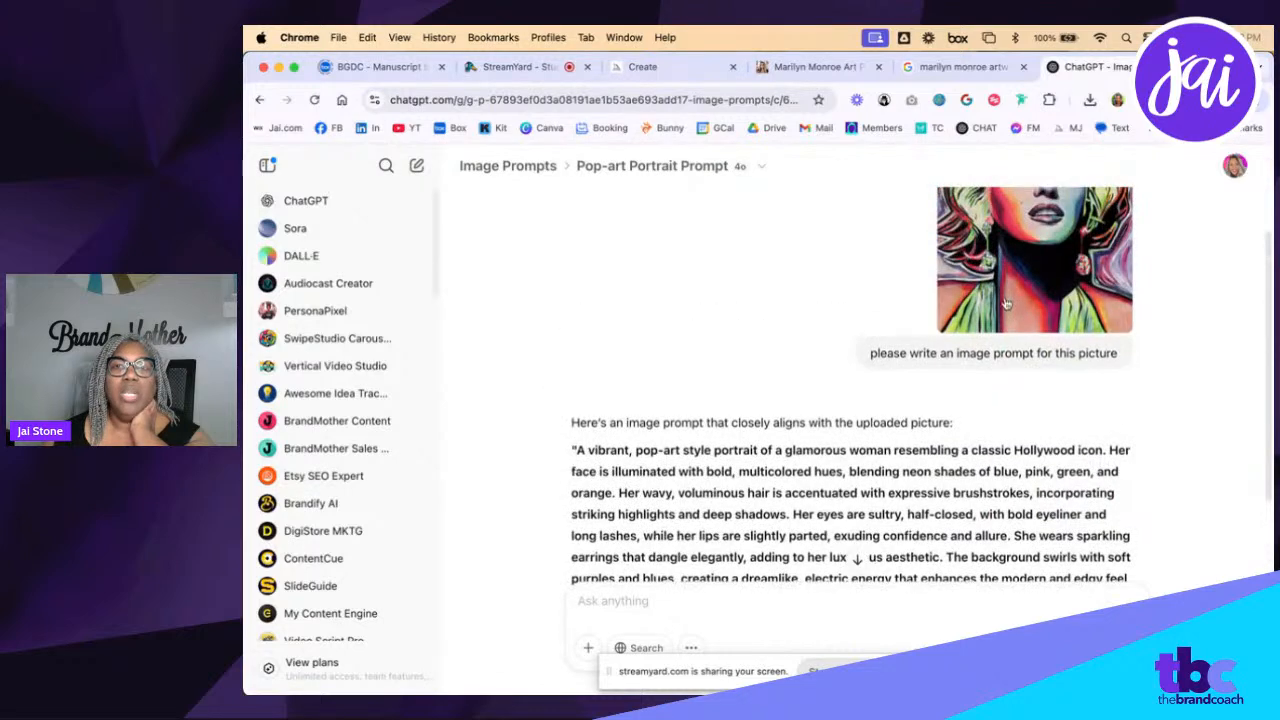
Close the Marilyn Monroe print's page and switch to Midjourney to review the generated pop-art portraits
left_click(805, 67)
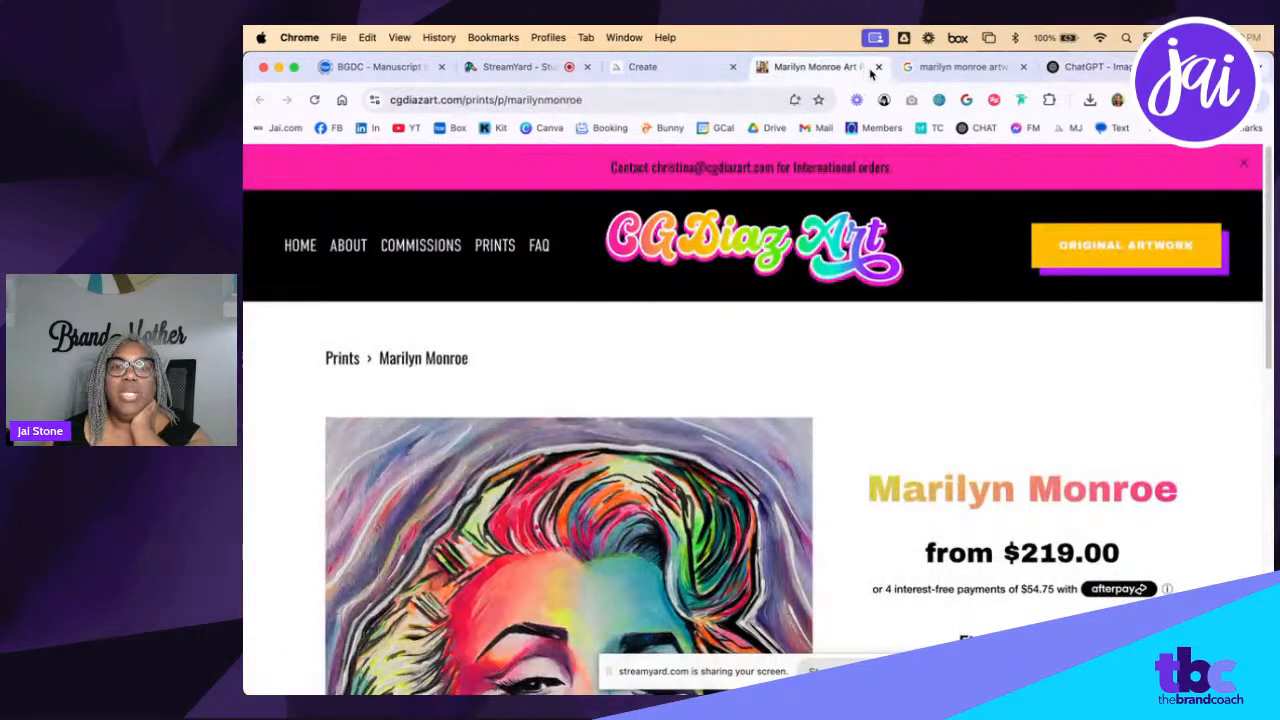
left_click(877, 67)
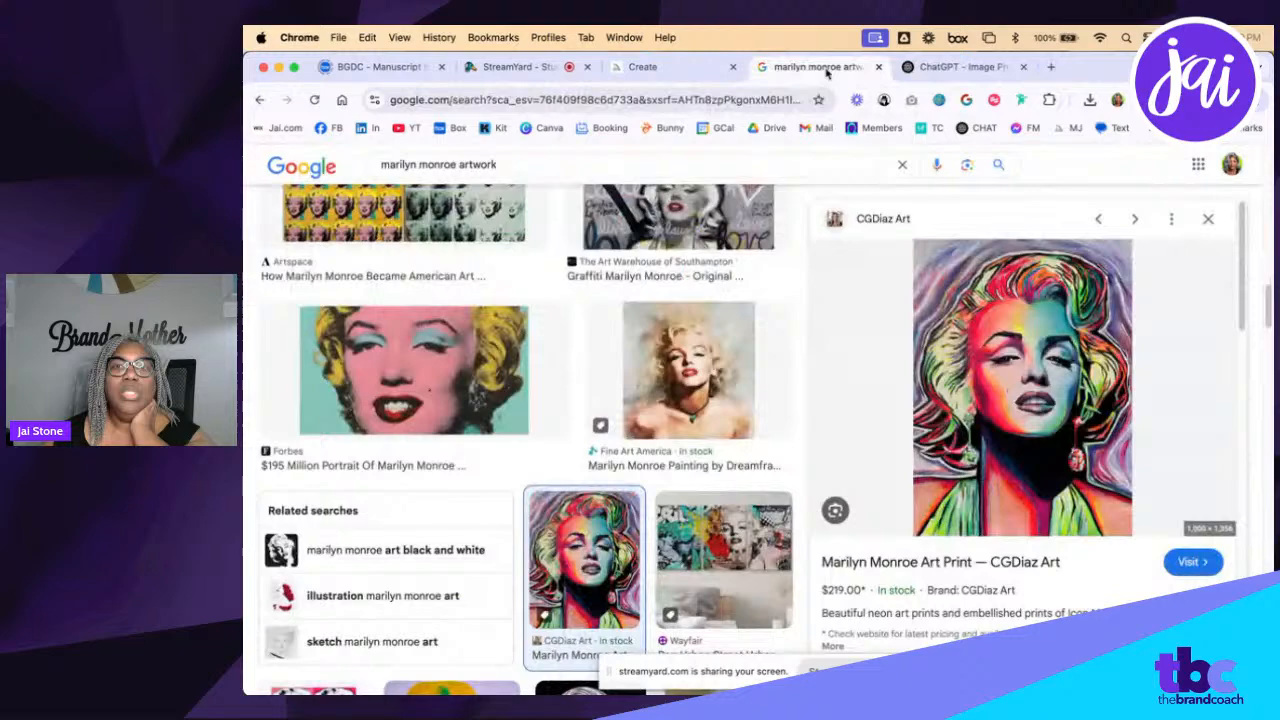
left_click(633, 70)
scroll(960, 470, "down", 5)
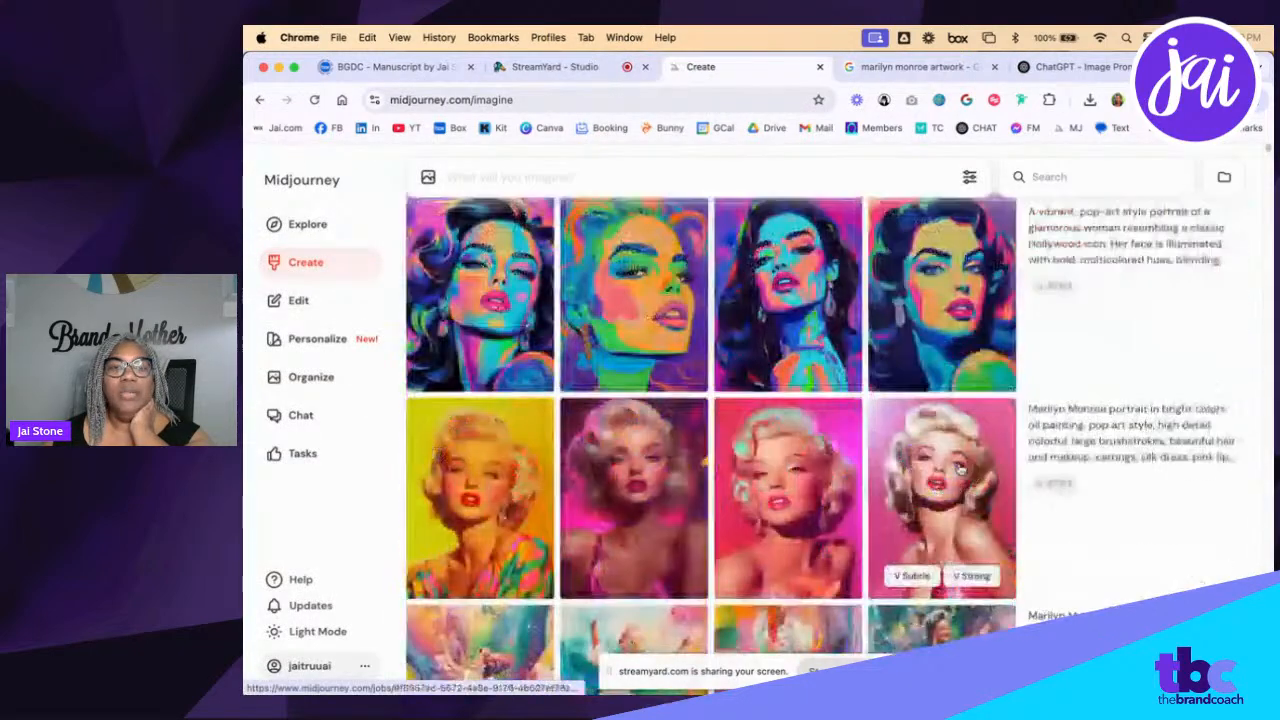
scroll(962, 468, "up", 4)
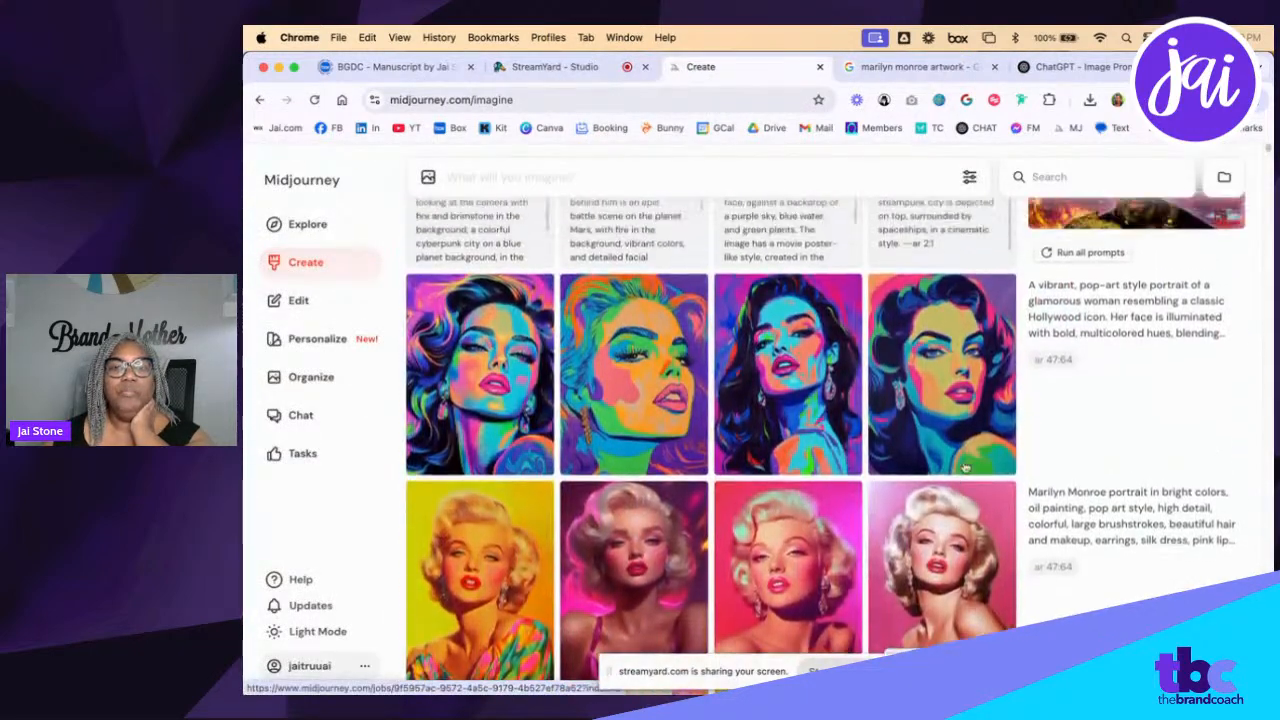
scroll(1030, 520, "down", 1)
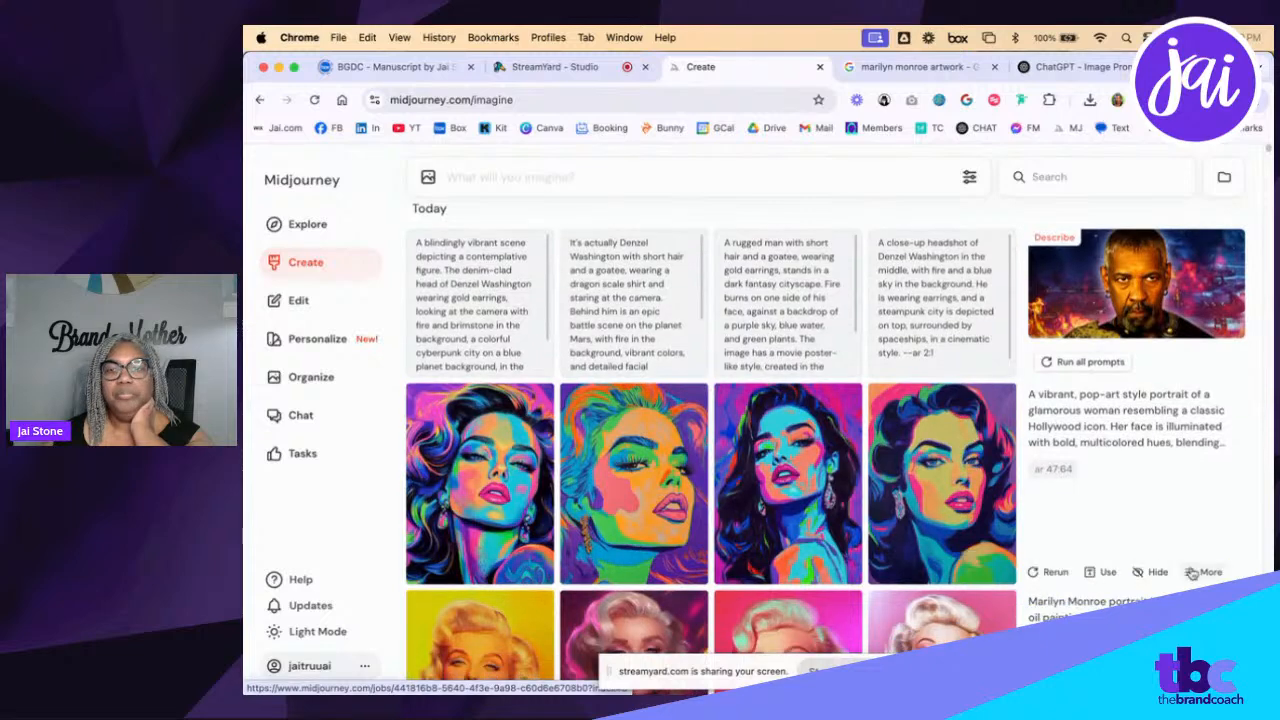
left_click(1106, 573)
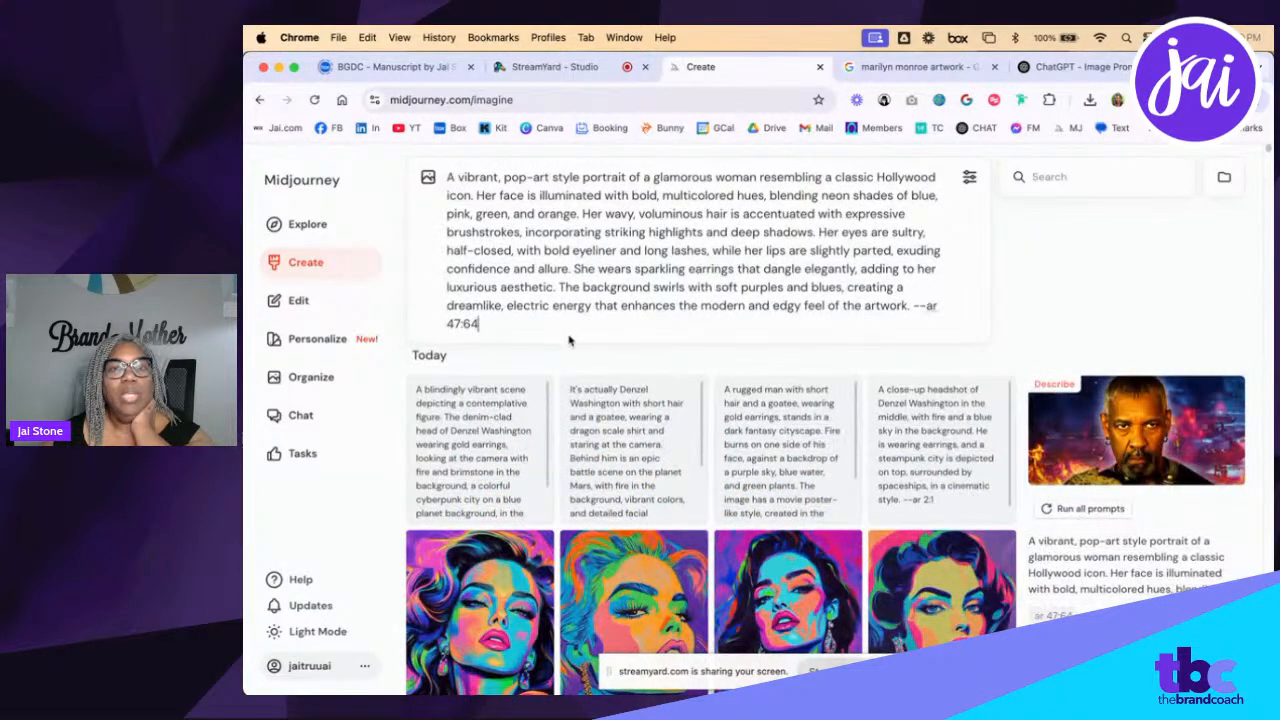
type("Here's an image prompt that closely aligns with the uploaded picture: **\"A vibrant, pop-art style portrait of a glamorous woman resembling a classic Hollywood icon. Her face is illuminated with bold, multicolored hues, blending neon shades of blue, pink, green, and orange. Her wavy, voluminous hair is accentuated with expressive brushstrokes, incorporating striking highlights and deep shadows. Her eyes are sultry, half-closed, with bold eyeliner and long lashes, while her lips are slightly parted, exuding confidence and allure. She wears sparkling earrings that dangle elegantly, adding to her luxurious aesthetic. The background swirls with soft purples and blues, creating a dreamlike, electric energy that enhances the modern and edgy feel of the artwork.\"** Let me know if you'd like any refinements!")
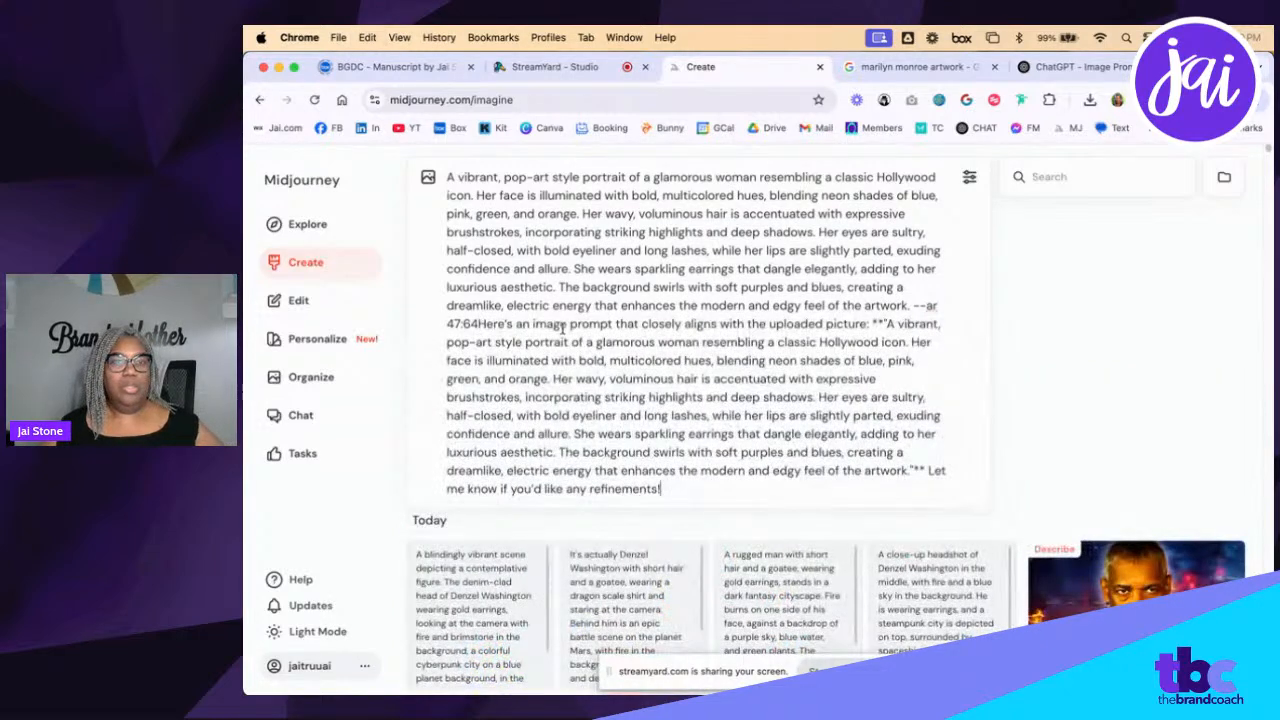
left_click_drag(541, 422, 480, 323)
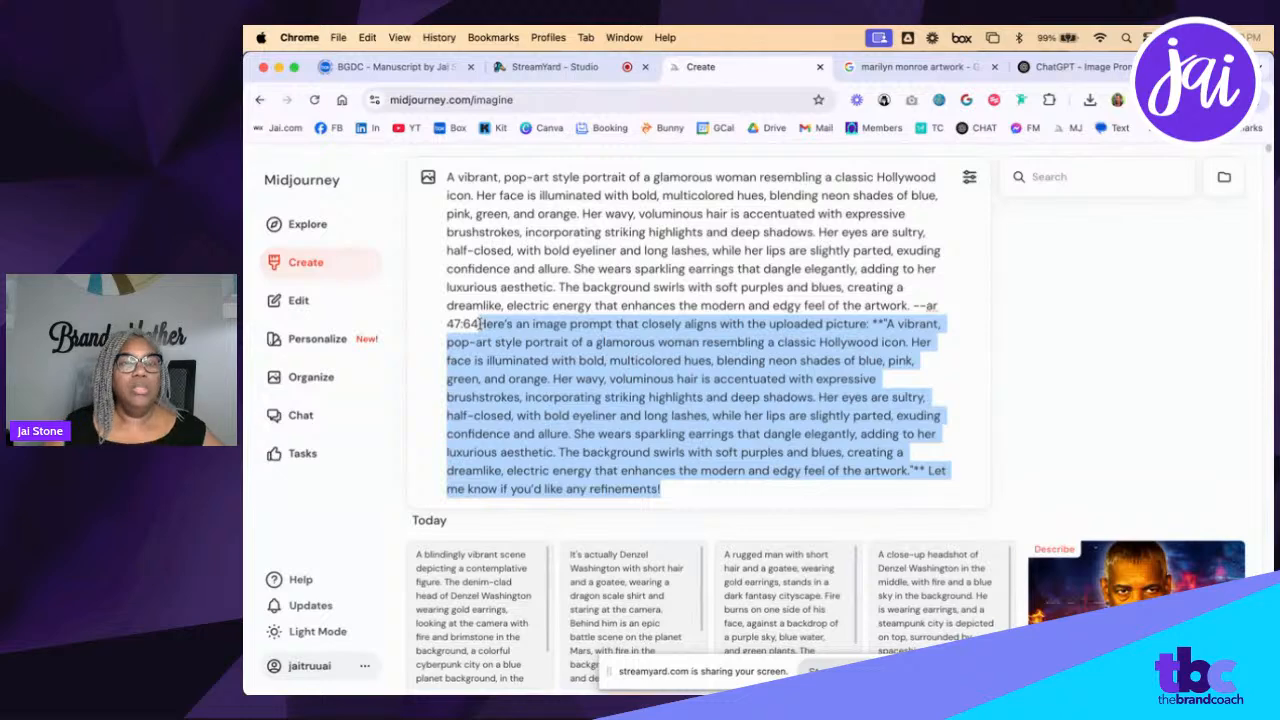
key("BackSpace")
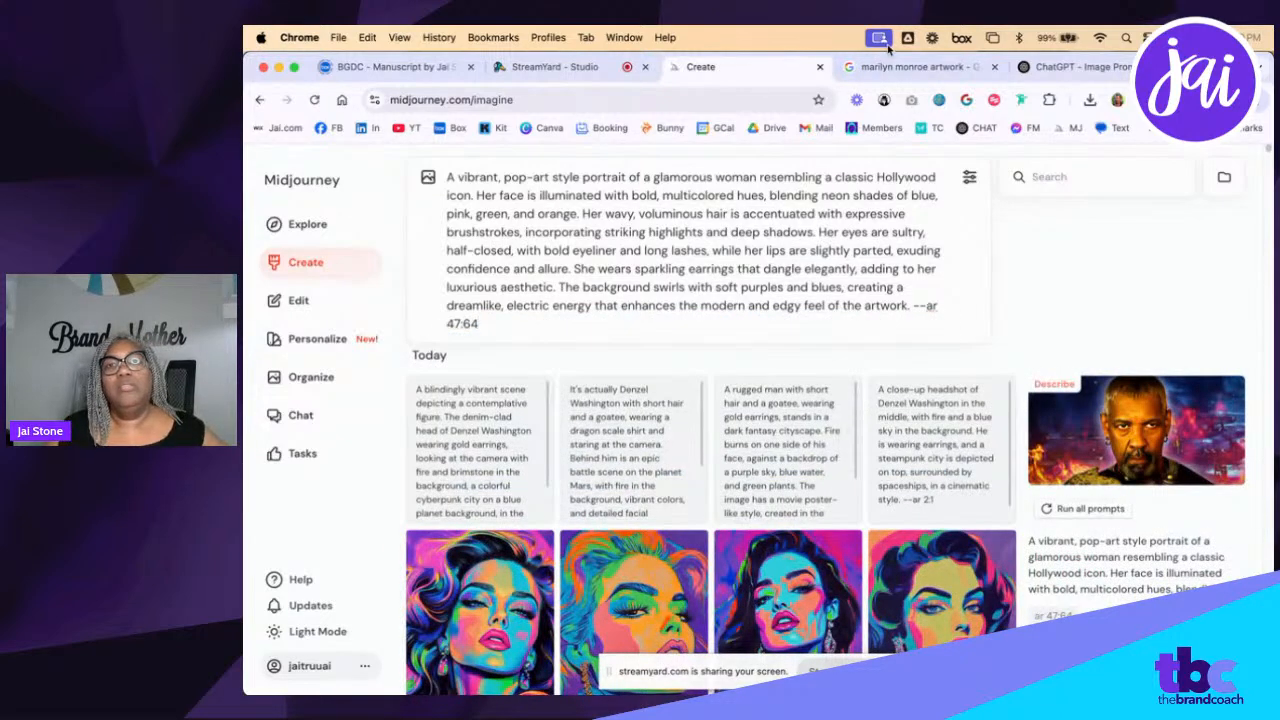
scroll(1065, 360, "down", 3)
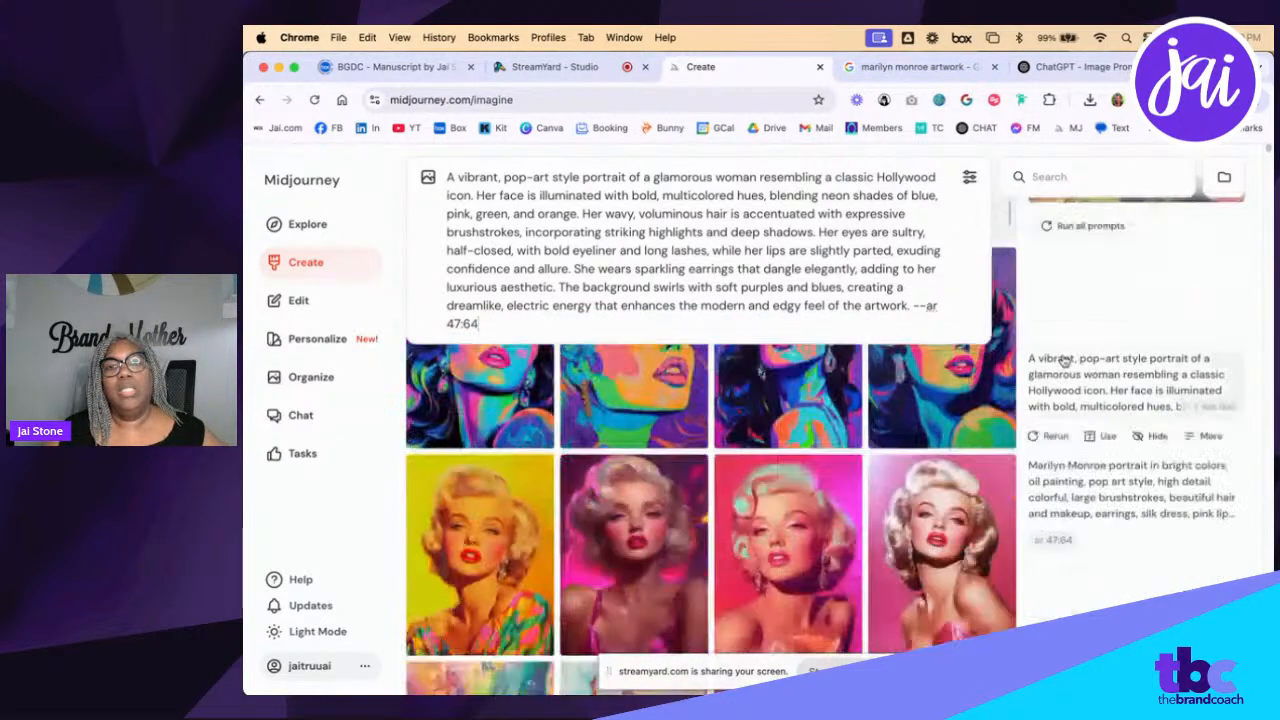
scroll(1064, 361, "up", 1)
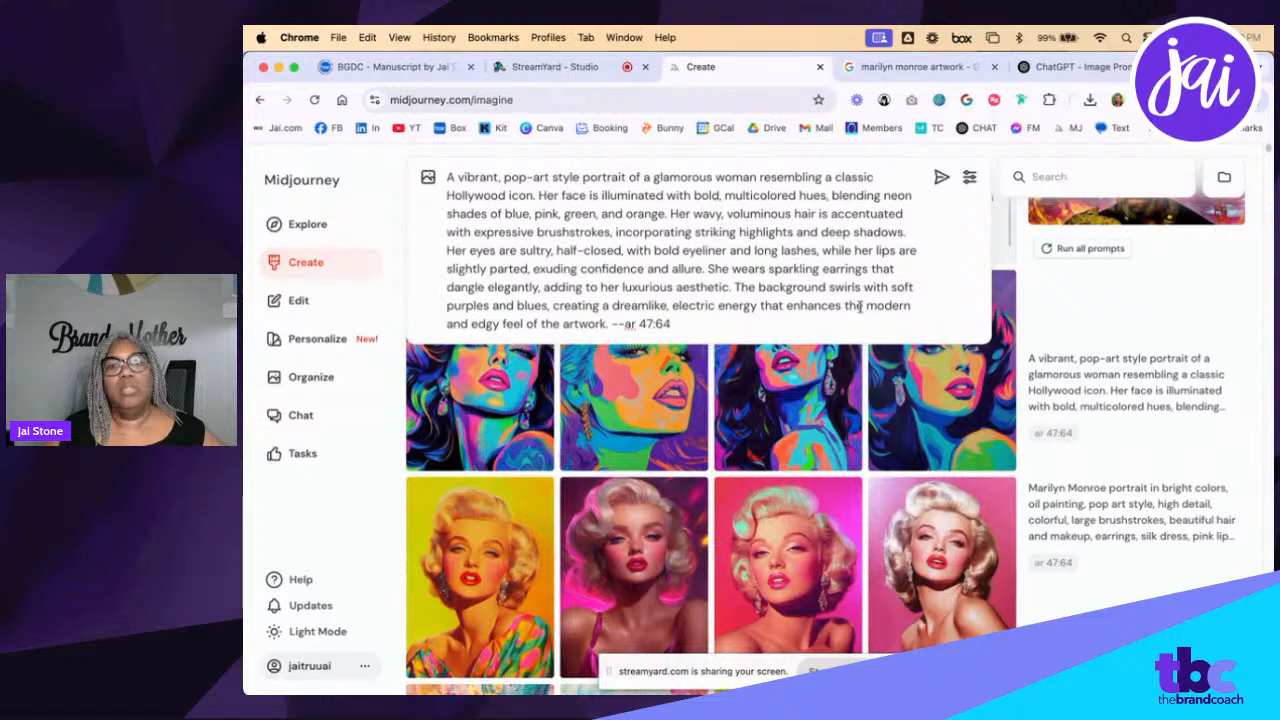
left_click_drag(680, 322, 453, 160)
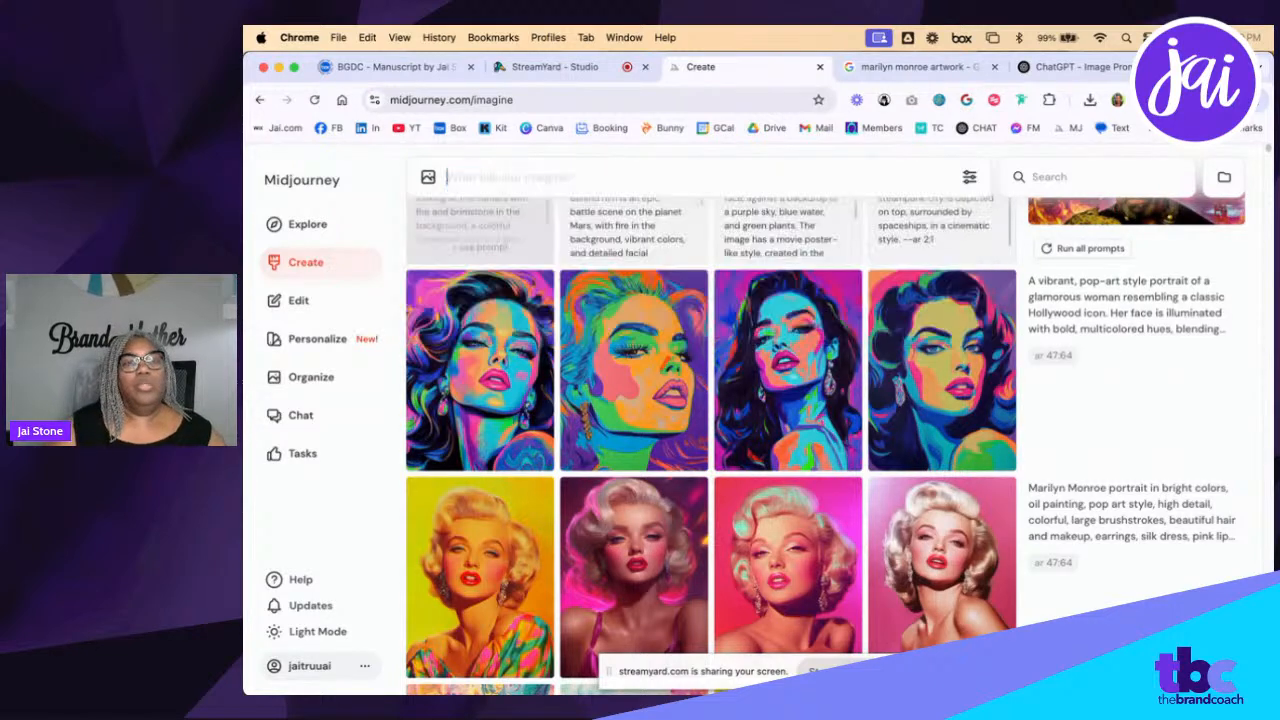
Compare the first generated pop-art portrait with the CGDiaz Art Marilyn Monroe print on its product page, and close the Google image search
left_click(489, 383)
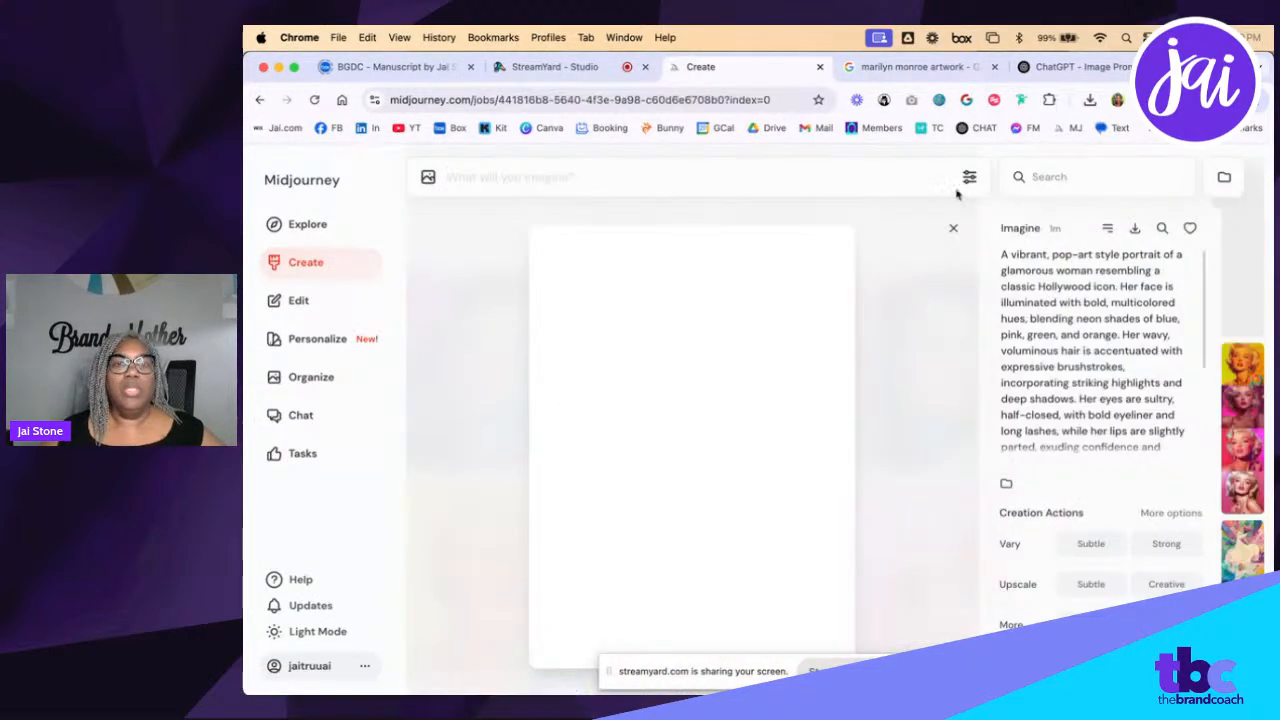
left_click(895, 67)
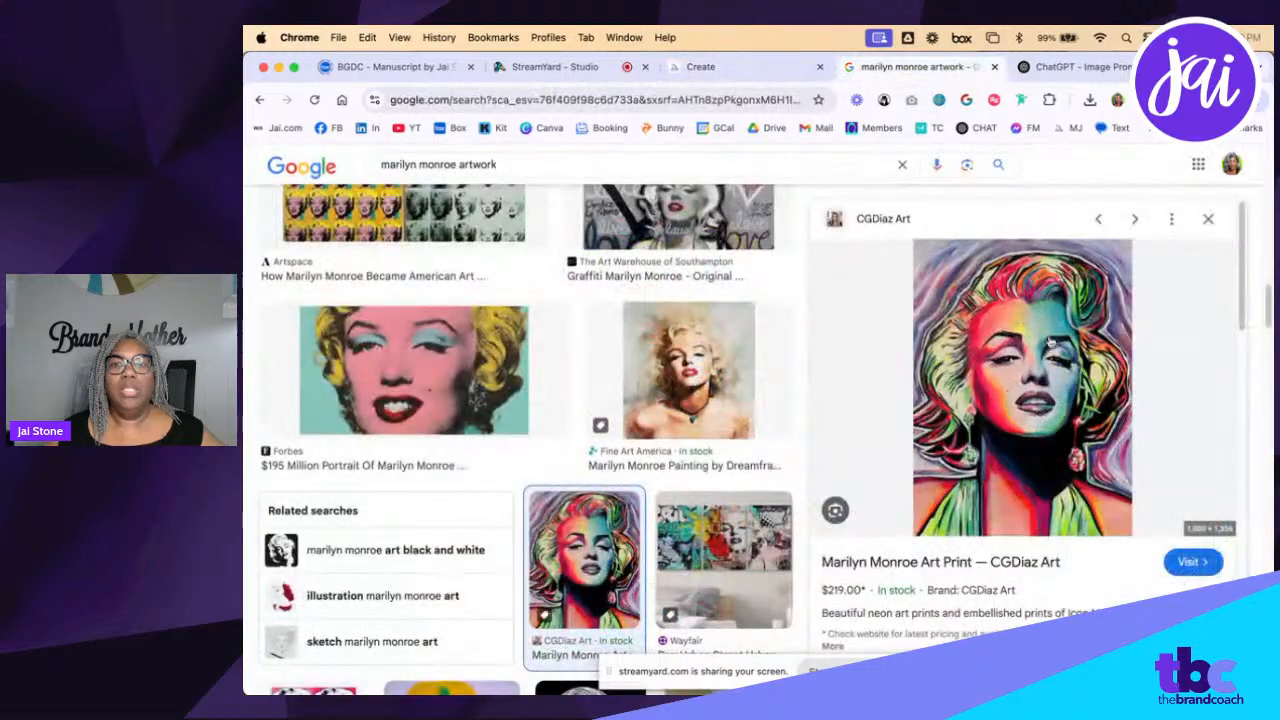
left_click(1048, 345)
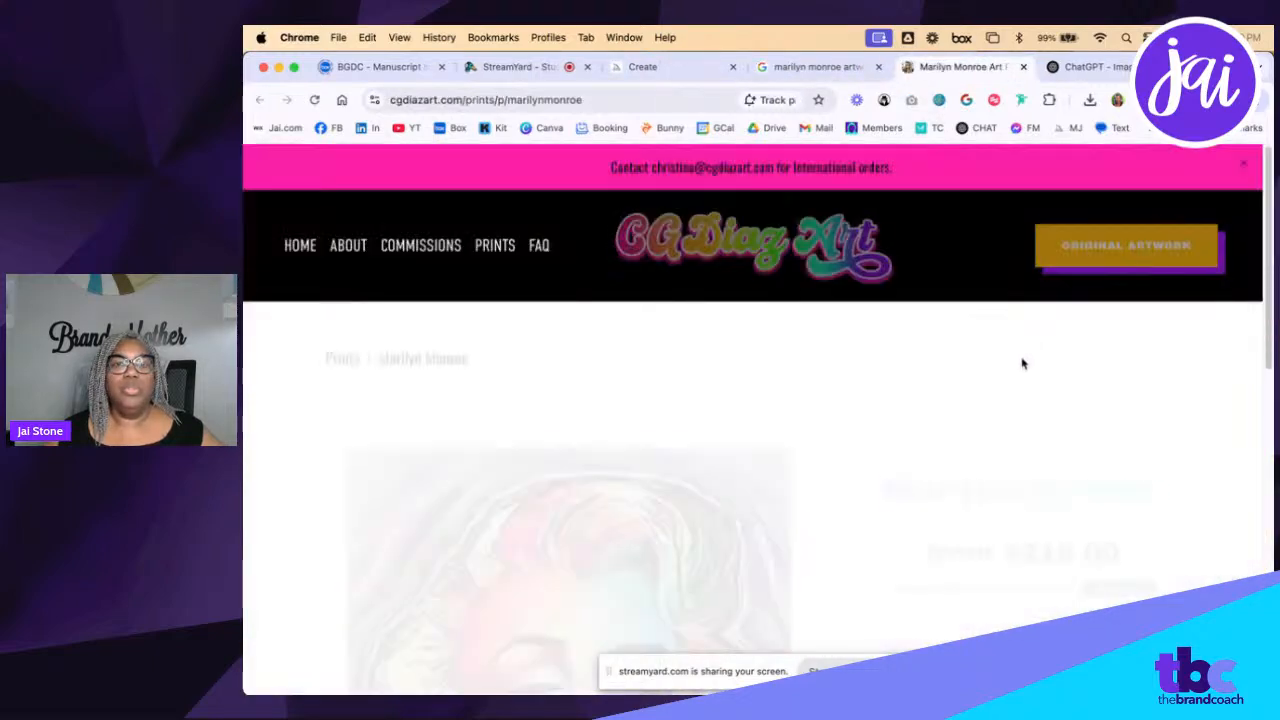
scroll(857, 430, "down", 5)
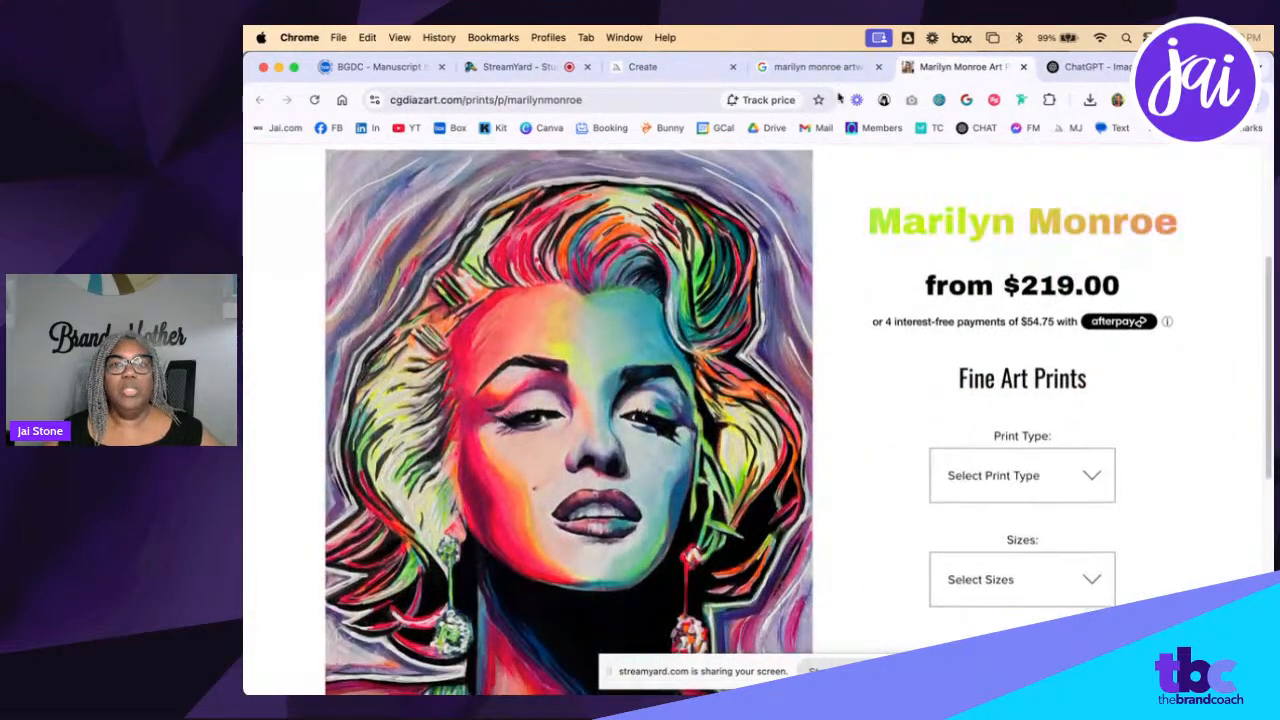
left_click(843, 70)
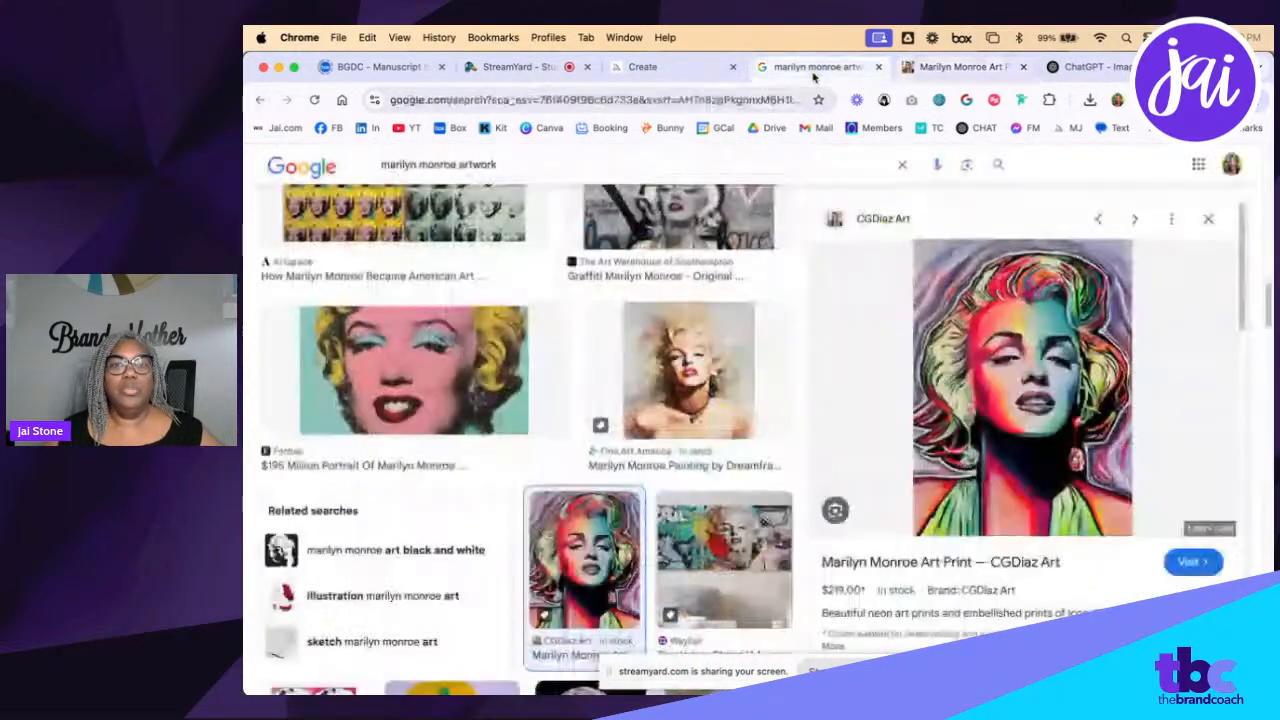
left_click(878, 67)
left_click(652, 74)
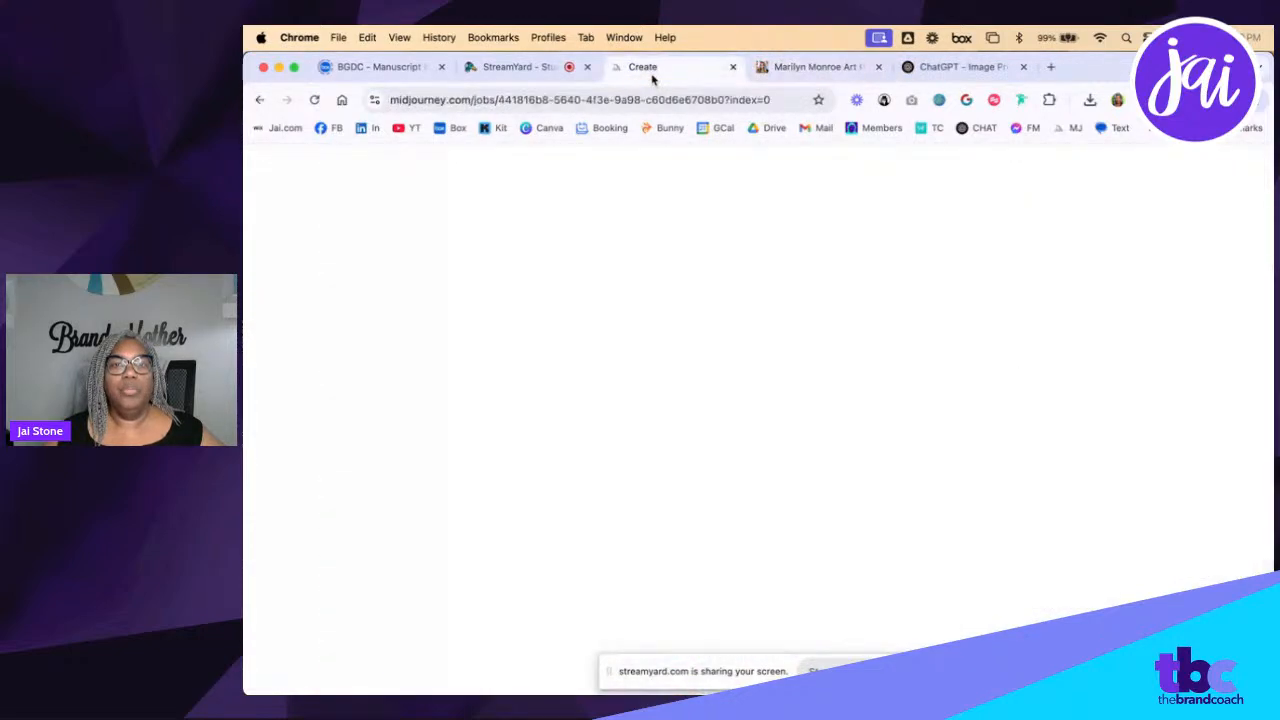
Look through the remaining enlarged pop-art portraits in Midjourney and close the image view
key("Right")
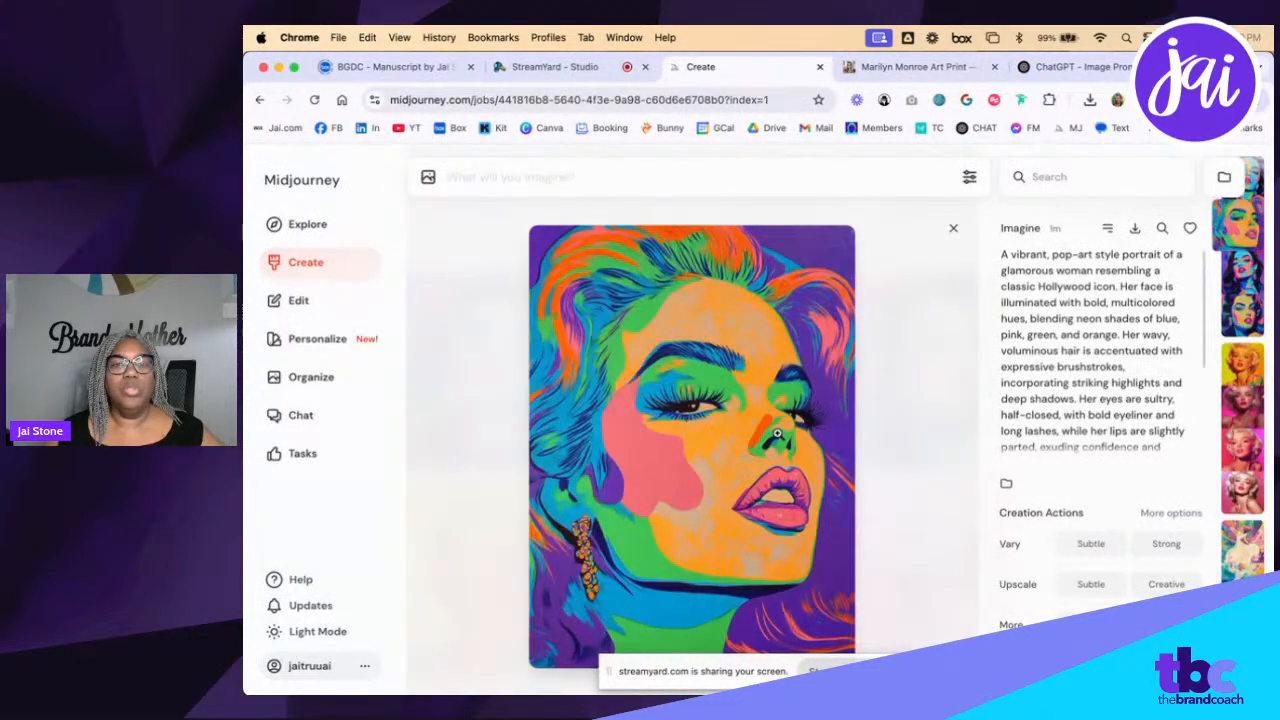
key("Right")
key("Right")
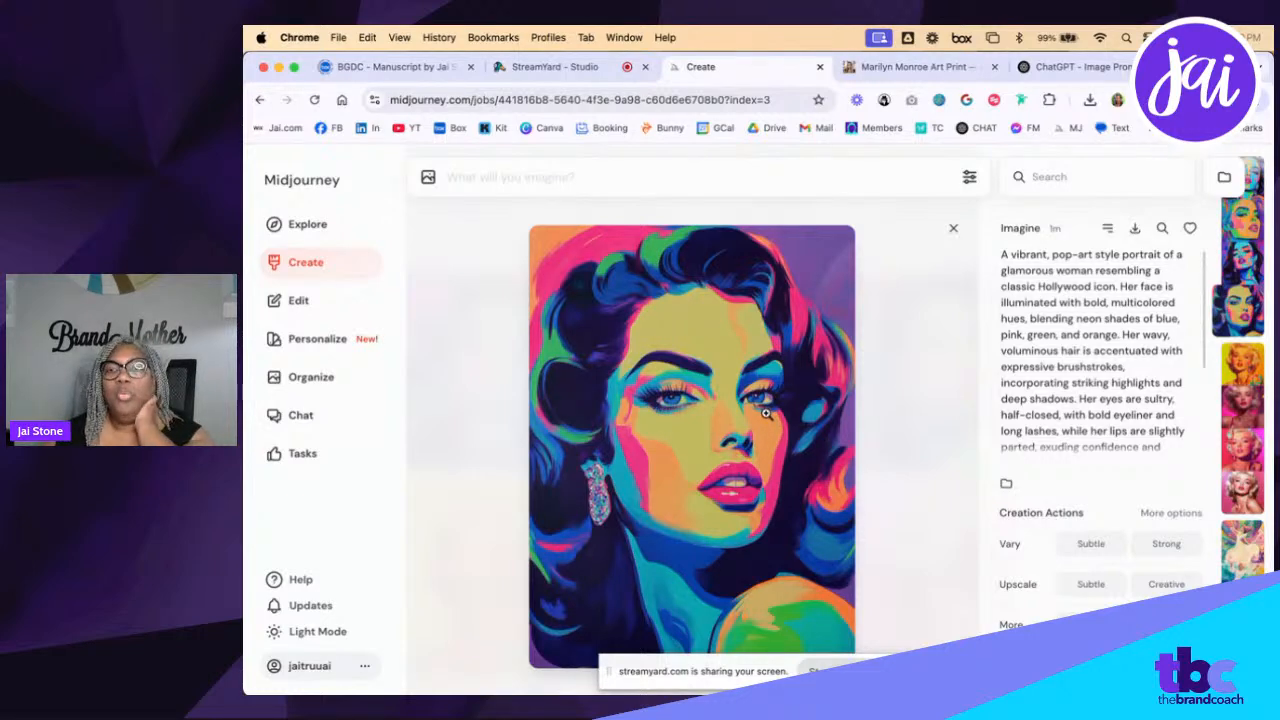
key("Left")
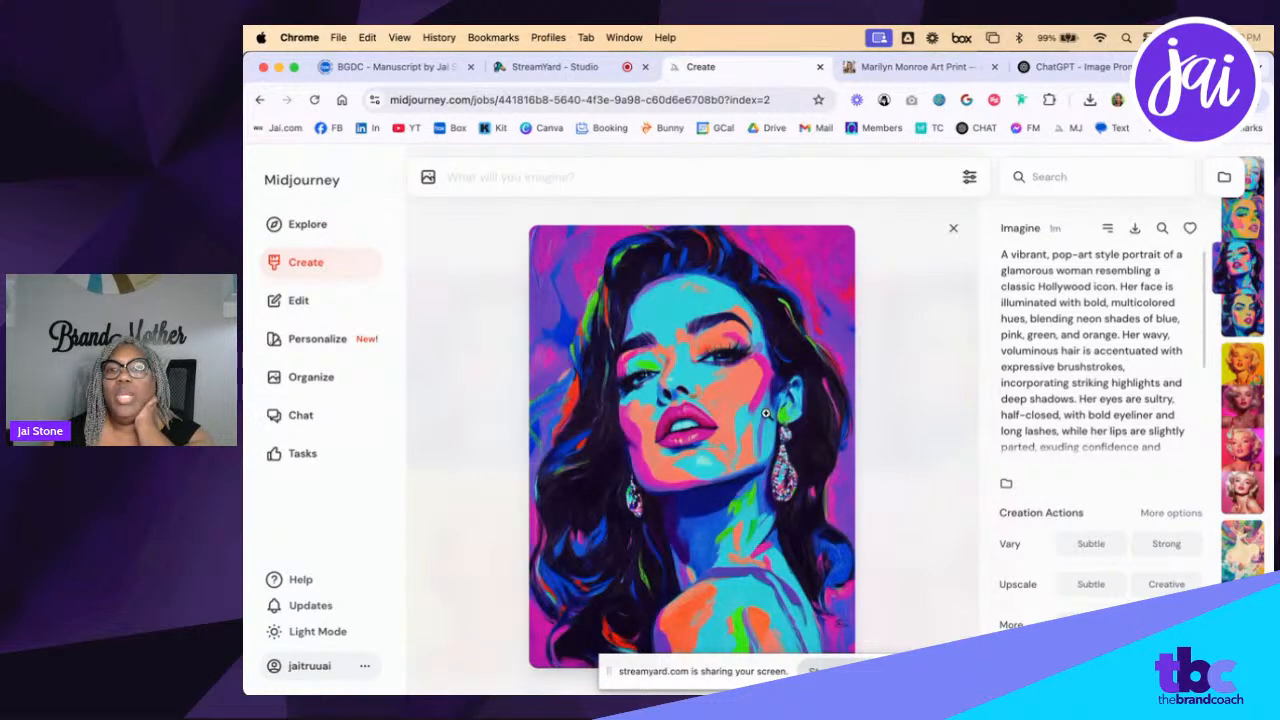
key("Right")
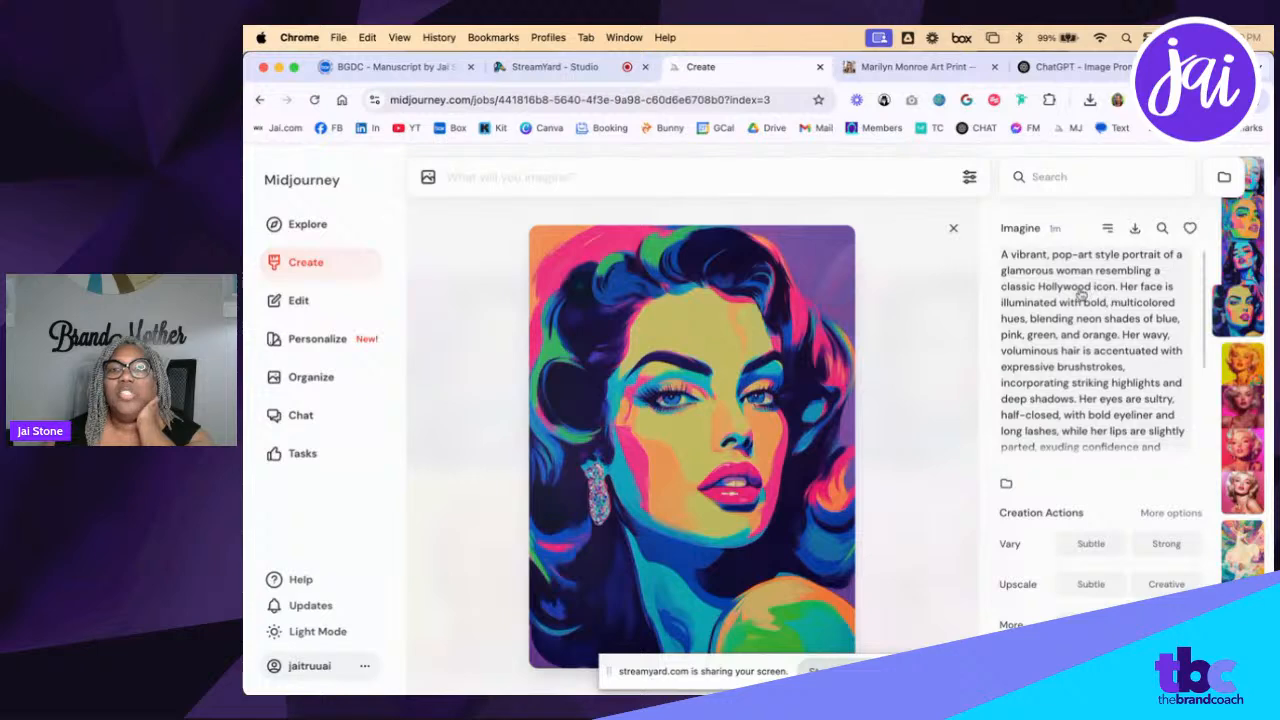
left_click(953, 228)
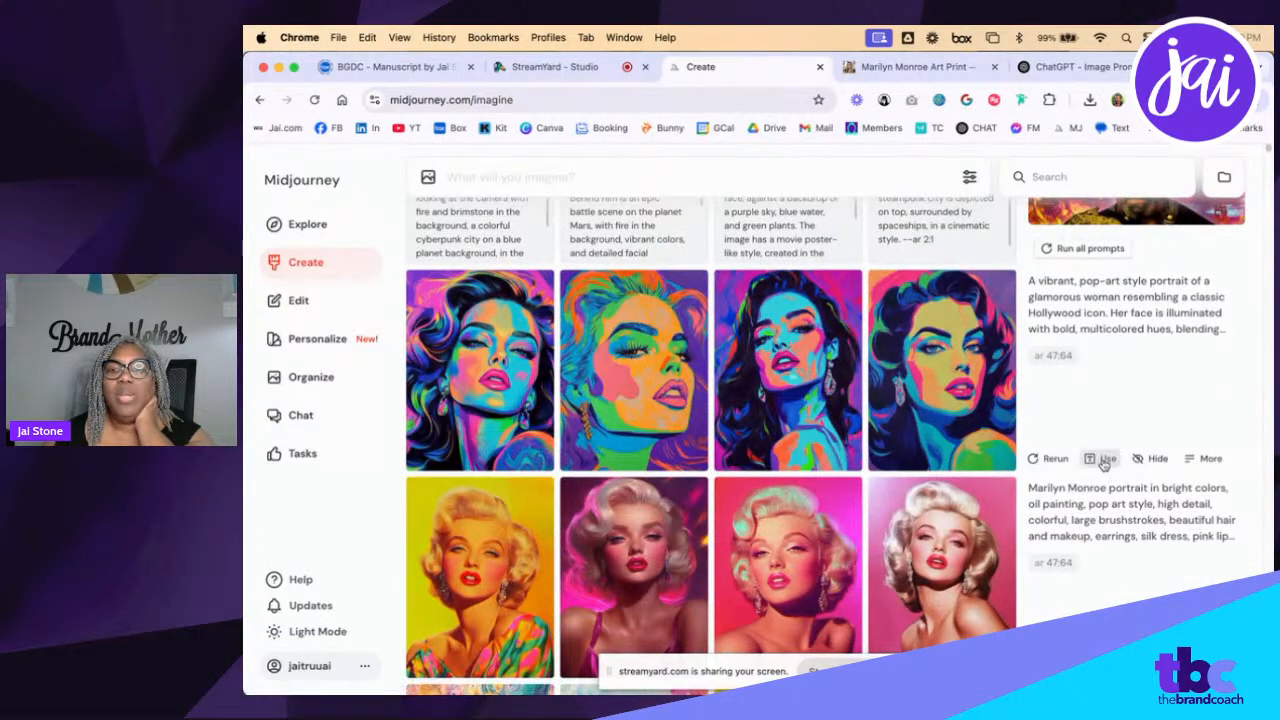
Reuse the pop-art portrait prompt with "Hollywood" replaced by "Marilyn Monroe" and generate the new images
left_click(1104, 457)
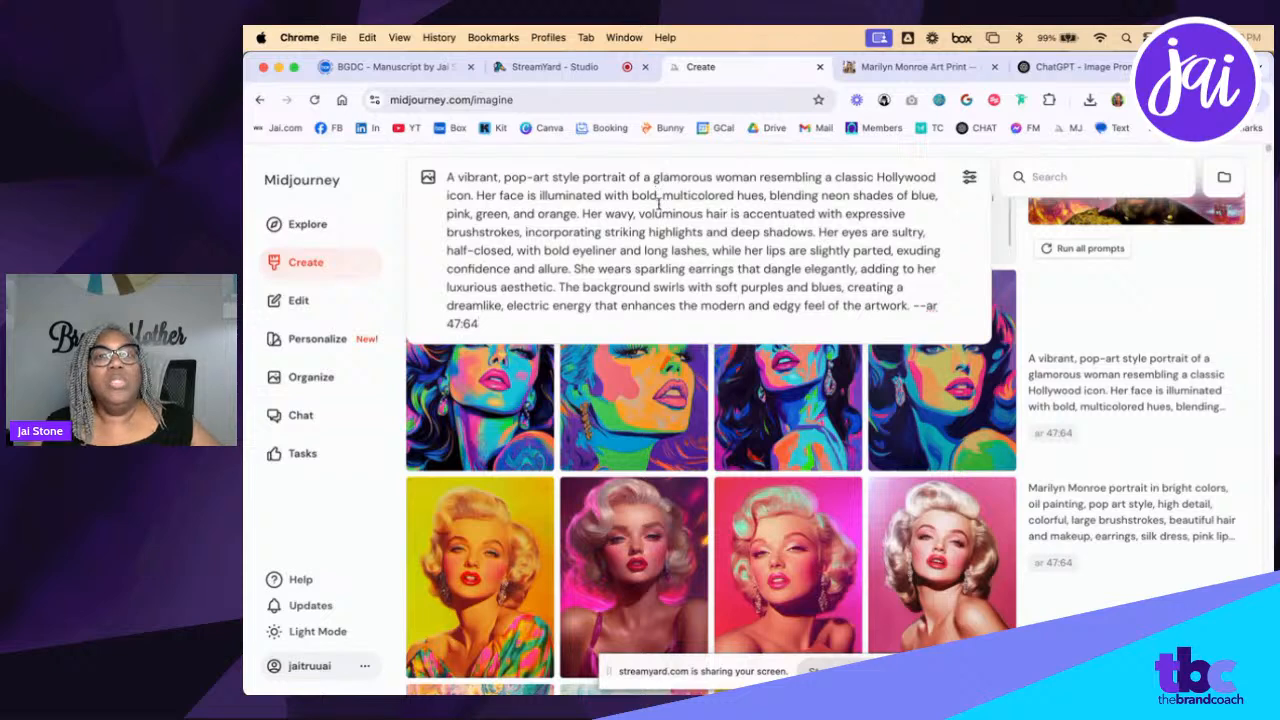
double_click(895, 177)
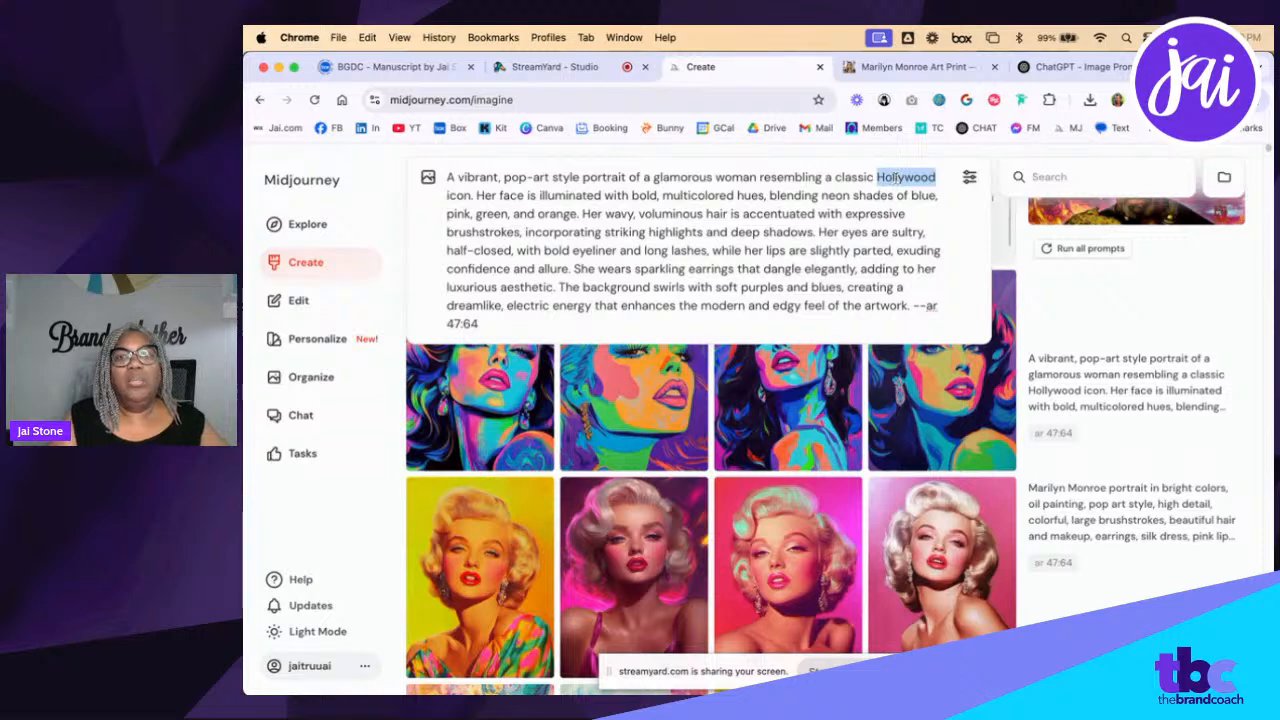
type("Marilyn Mo")
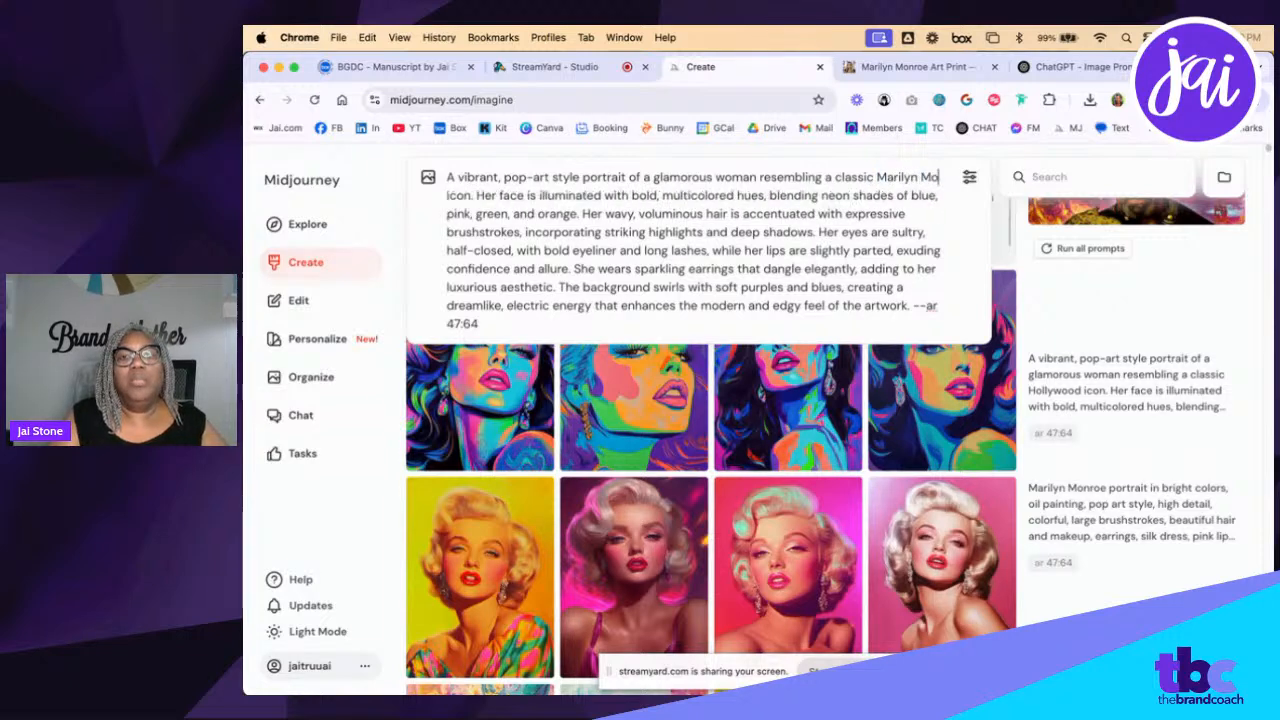
type("nroe")
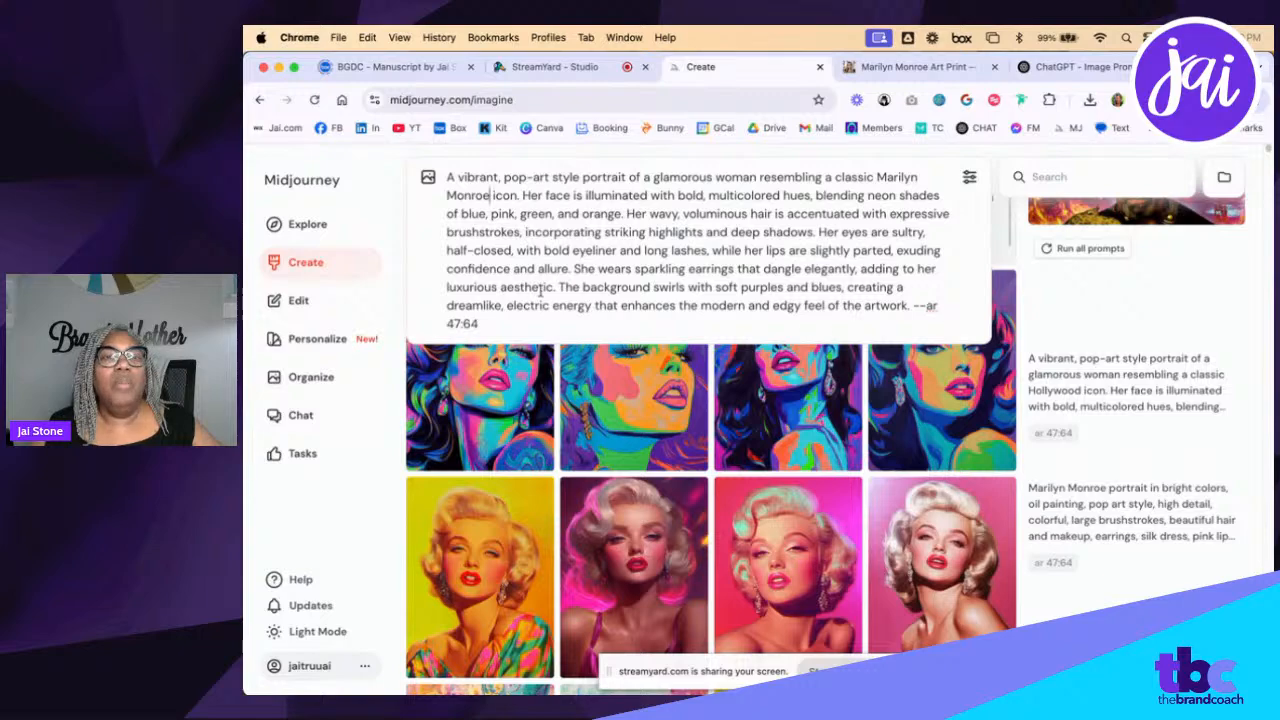
scroll(511, 326, "down", 3)
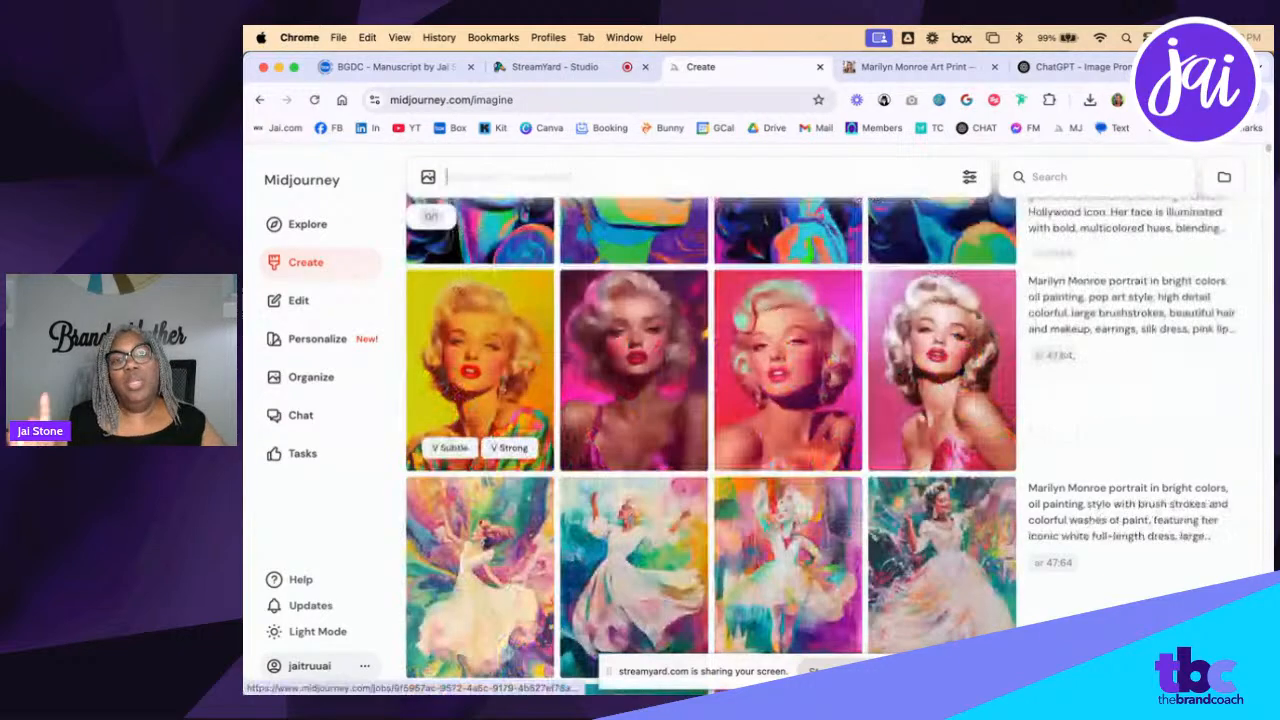
scroll(590, 385, "up", 3)
scroll(595, 384, "up", 3)
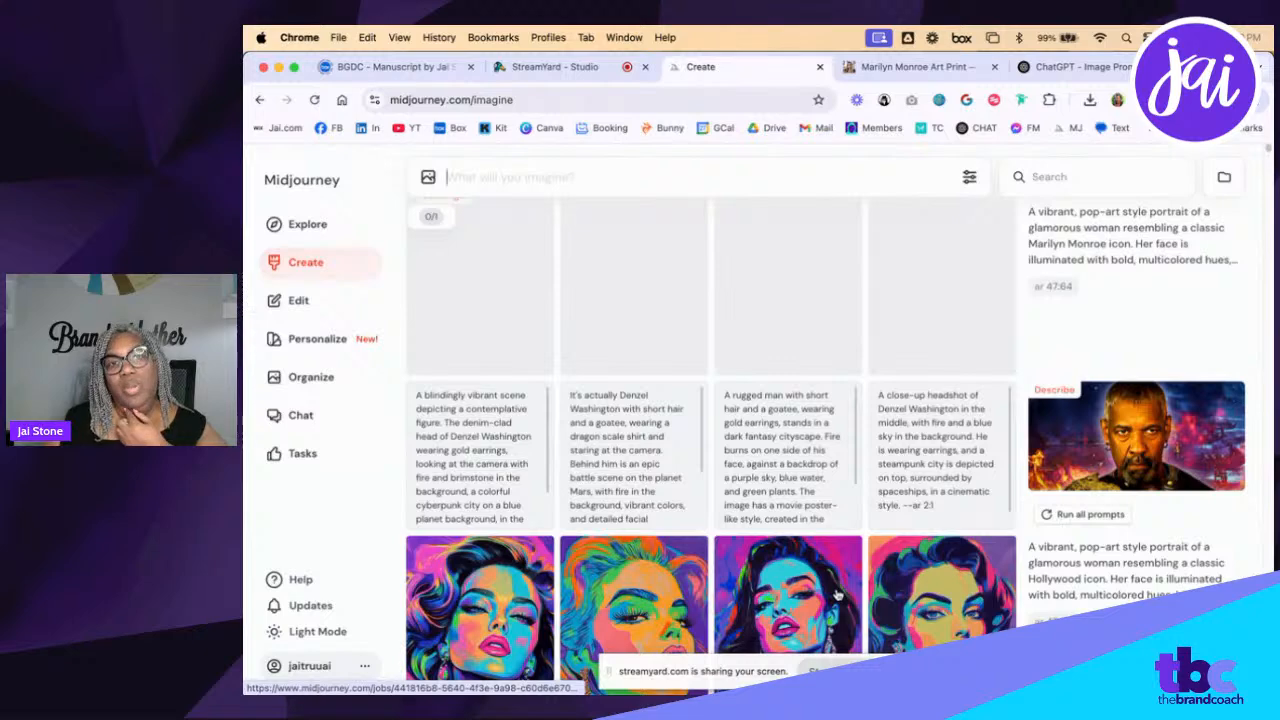
Check the live viewers' comments in StreamYard and glance at the image prompt in the ChatGPT chat
left_click(549, 67)
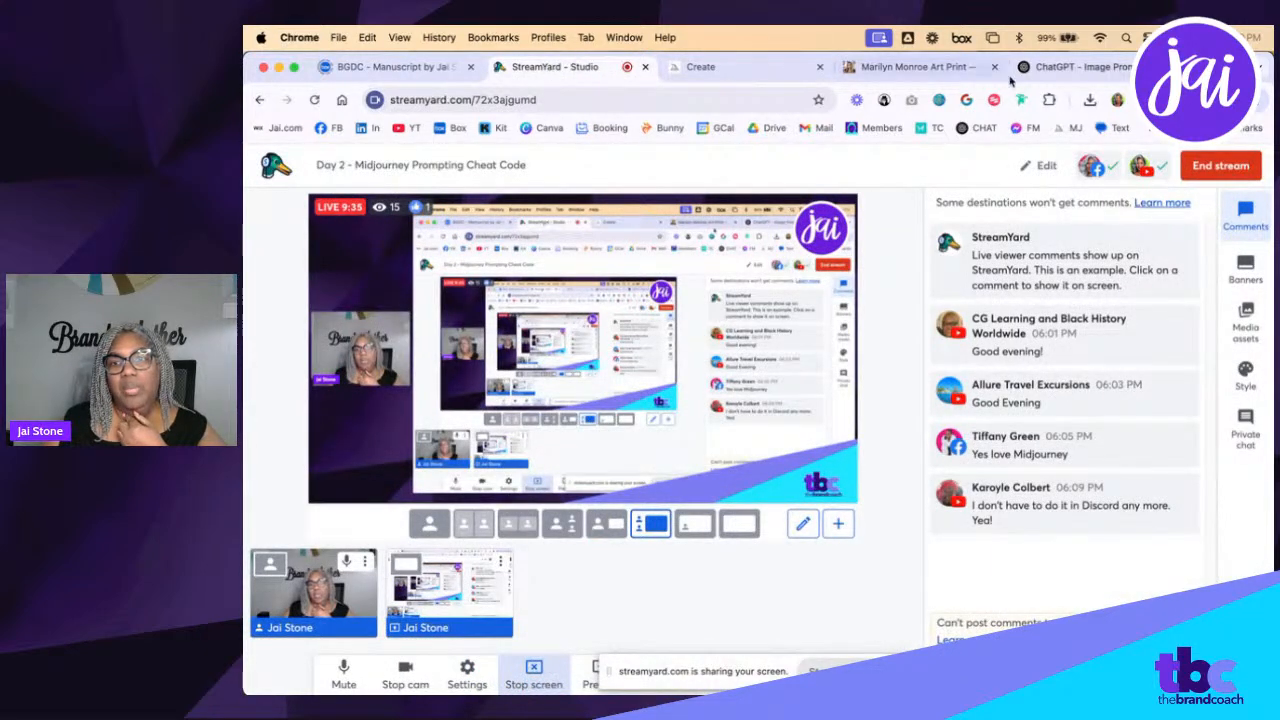
left_click(1060, 70)
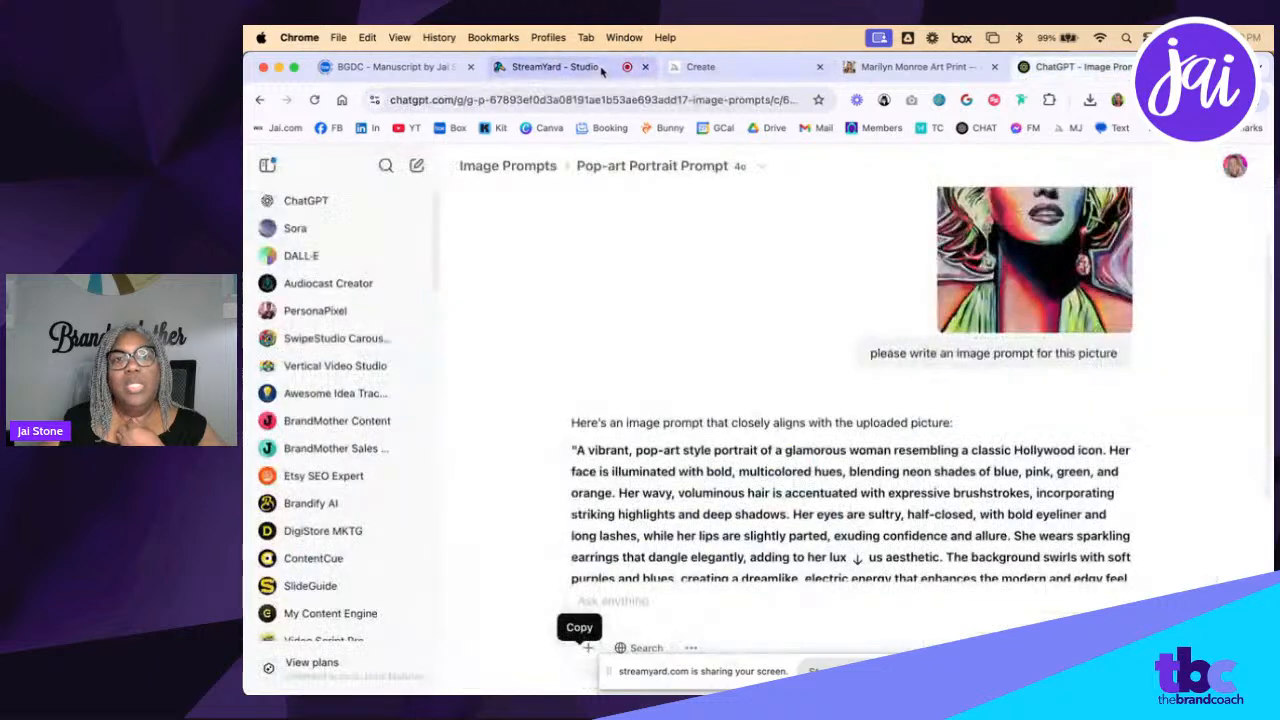
left_click(586, 70)
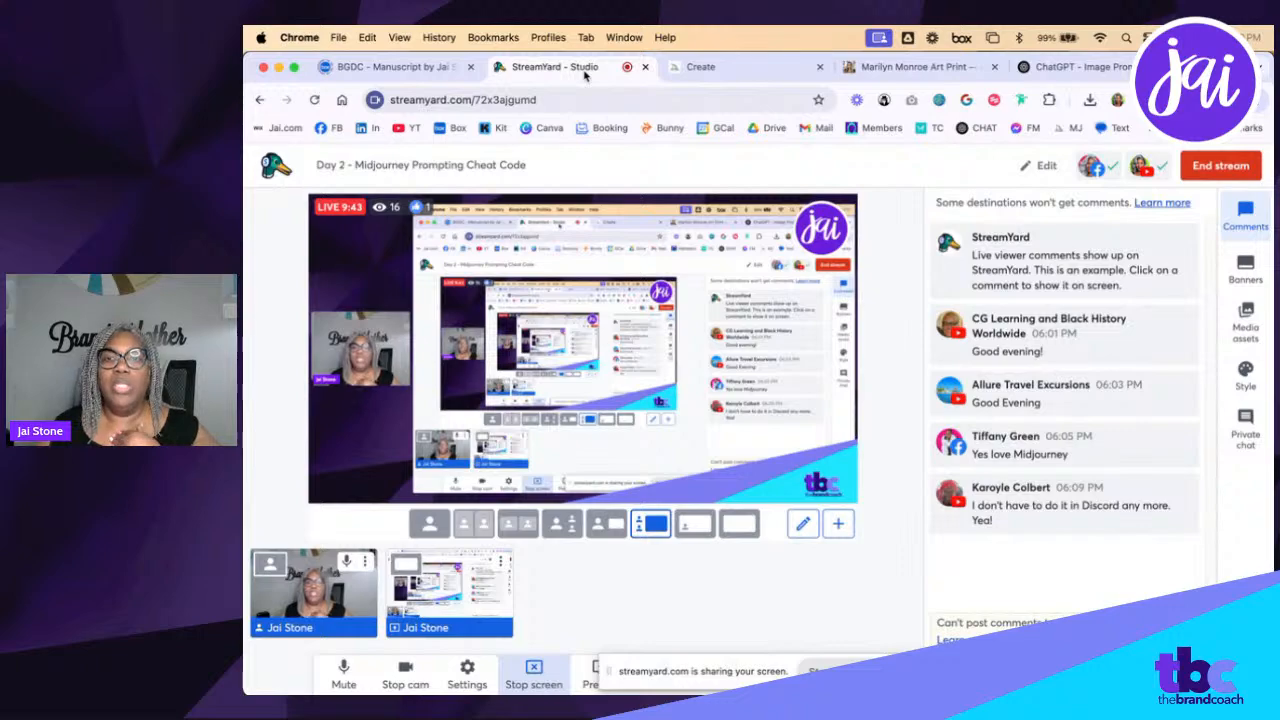
left_click(1040, 68)
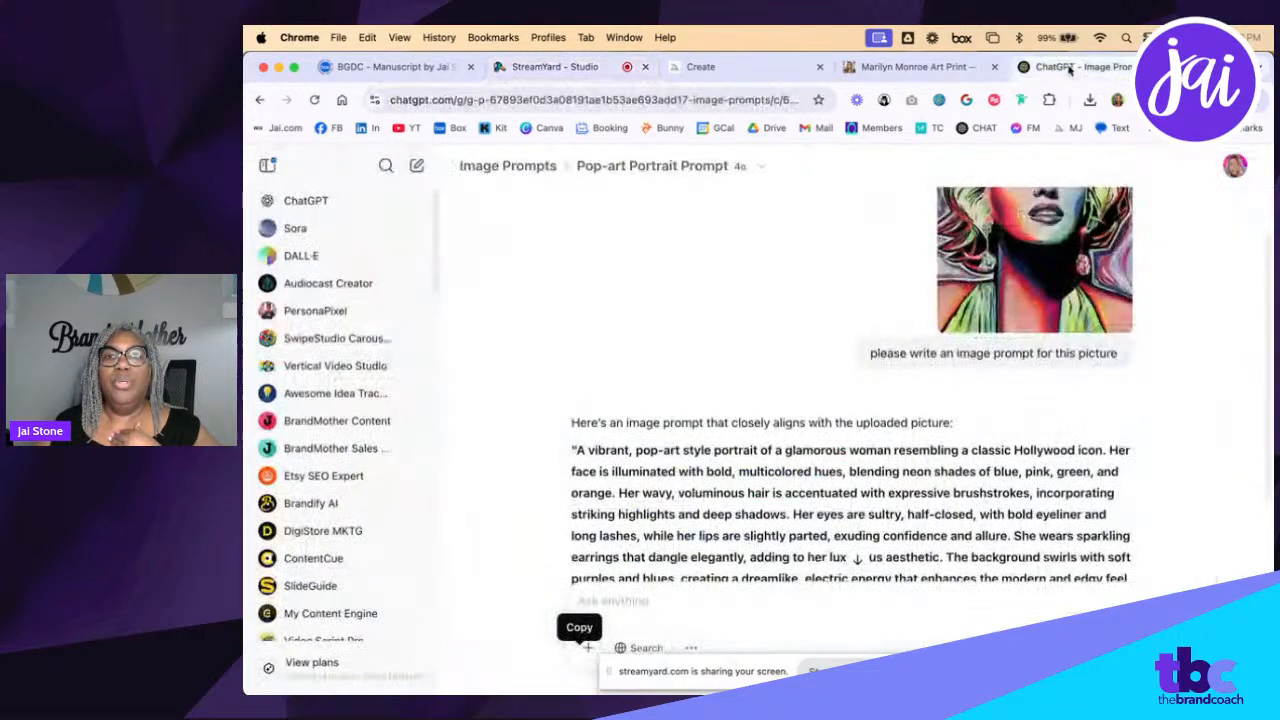
Close the Marilyn Monroe print's page and return to Midjourney to view the images from the revised prompt
left_click(930, 68)
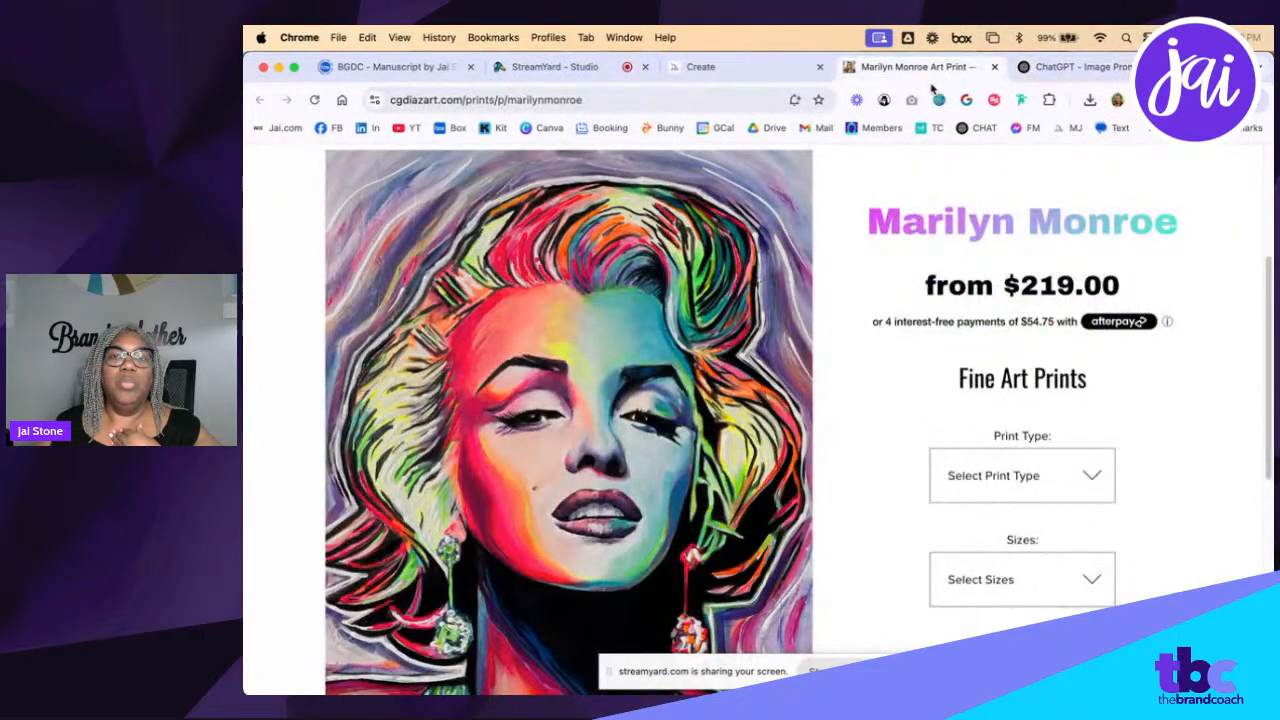
left_click(995, 67)
left_click(700, 66)
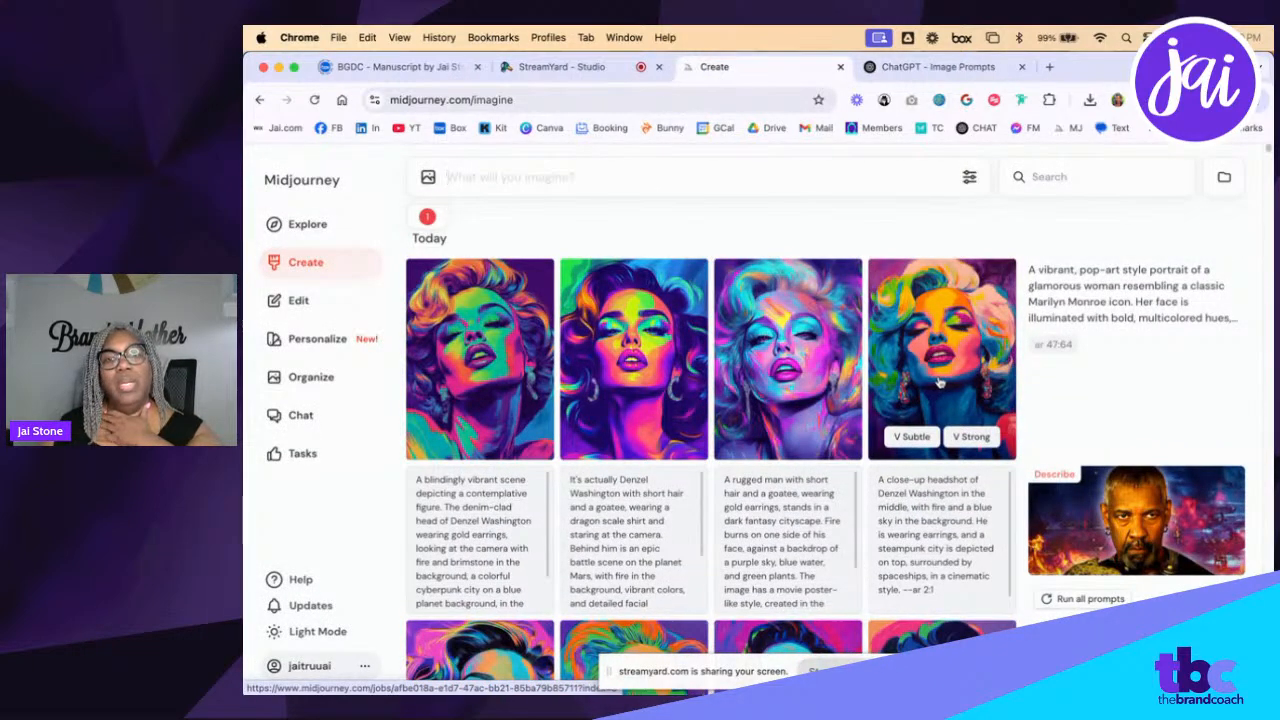
View the four new Marilyn Monroe pop-art portraits enlarged, going from the last one back to the first, and close the image view
left_click(940, 383)
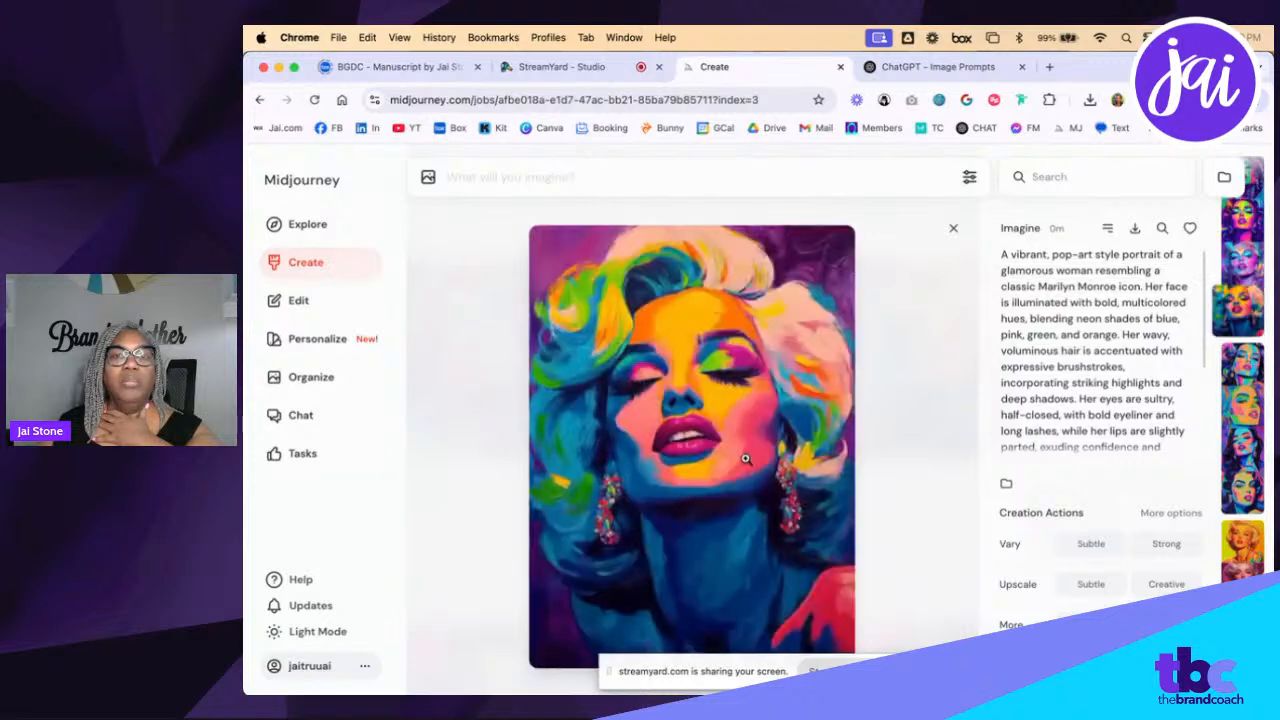
key("Left")
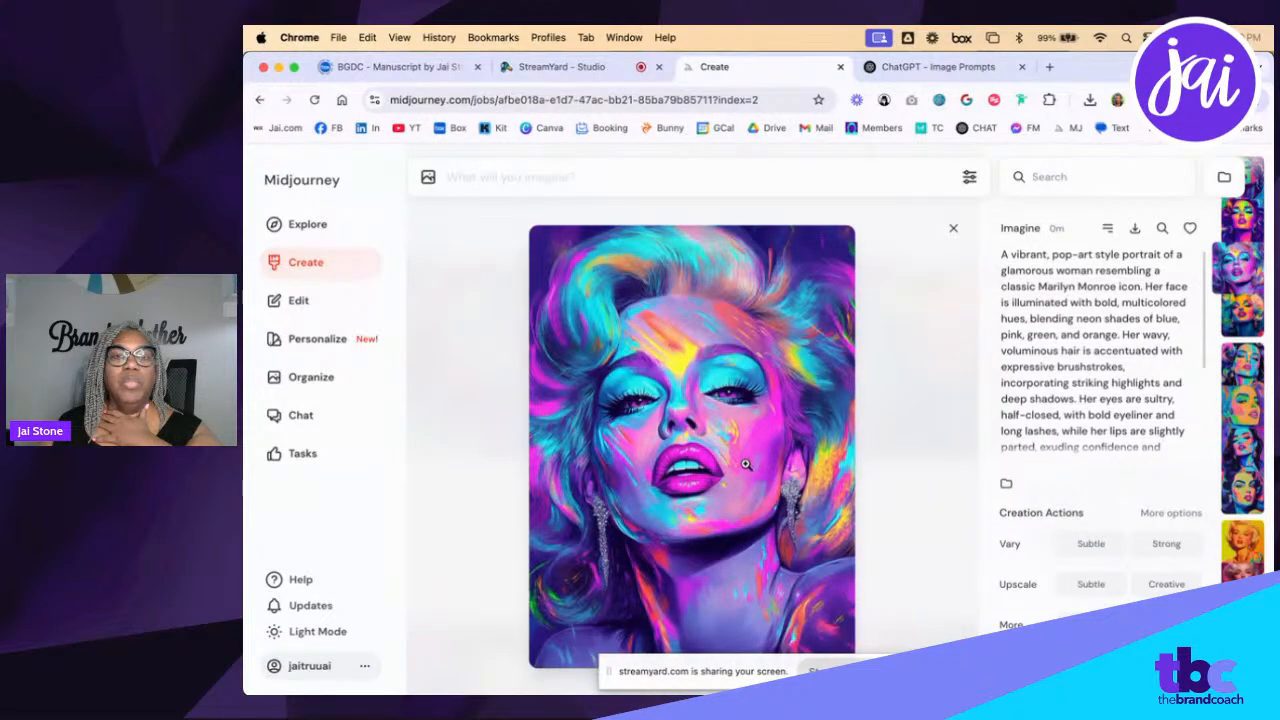
key("Left")
key("Left")
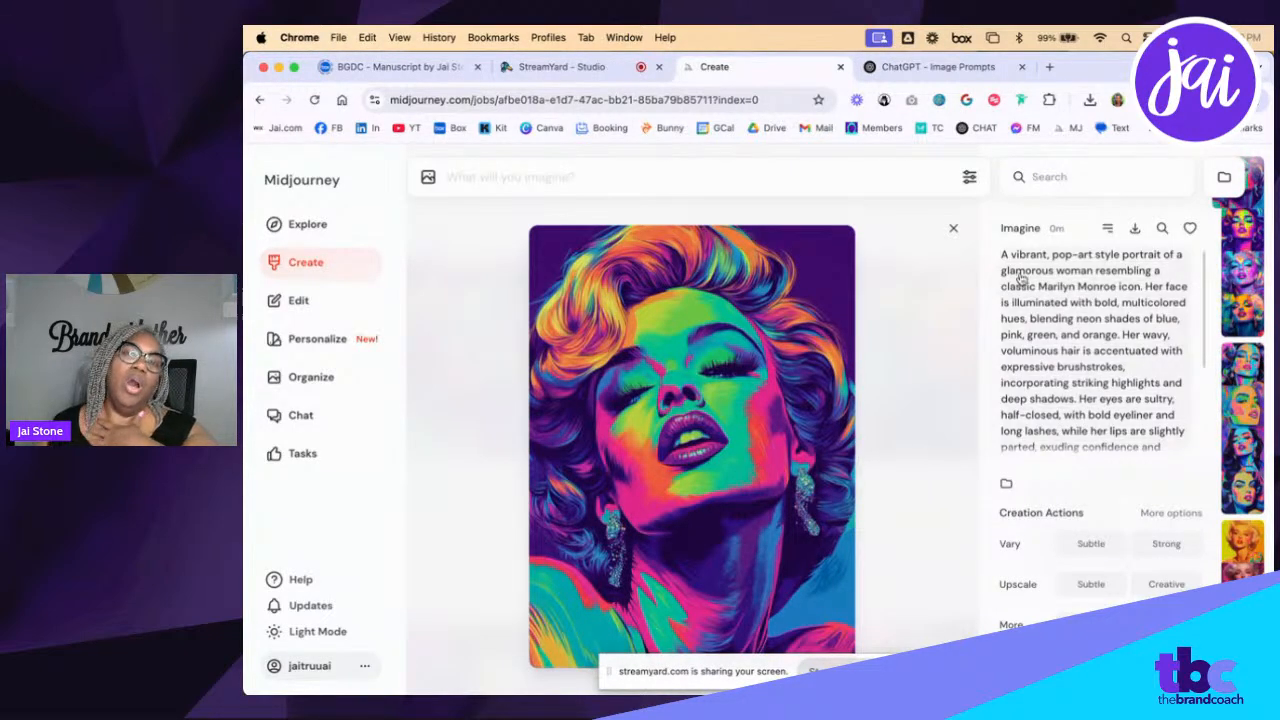
left_click(952, 230)
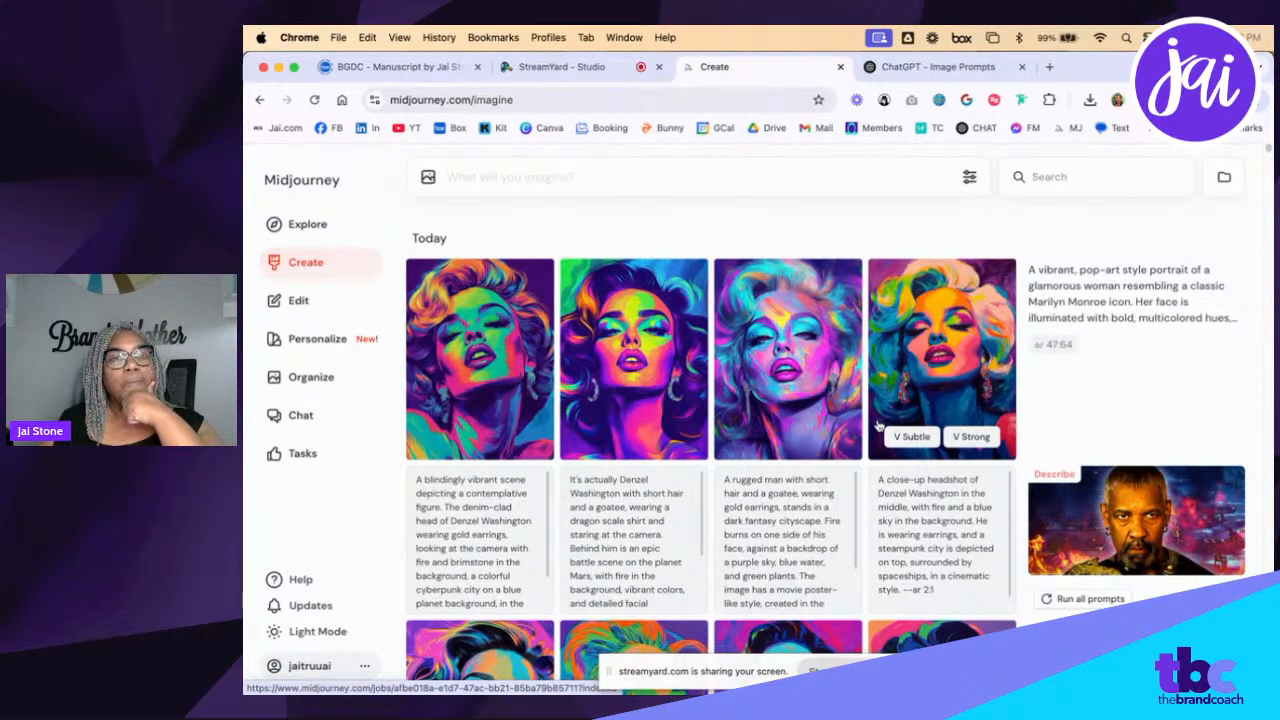
Compare the new portraits with the earlier Hollywood-icon results, then glance at the original image prompt in ChatGPT and return to Midjourney
scroll(878, 426, "down", 5)
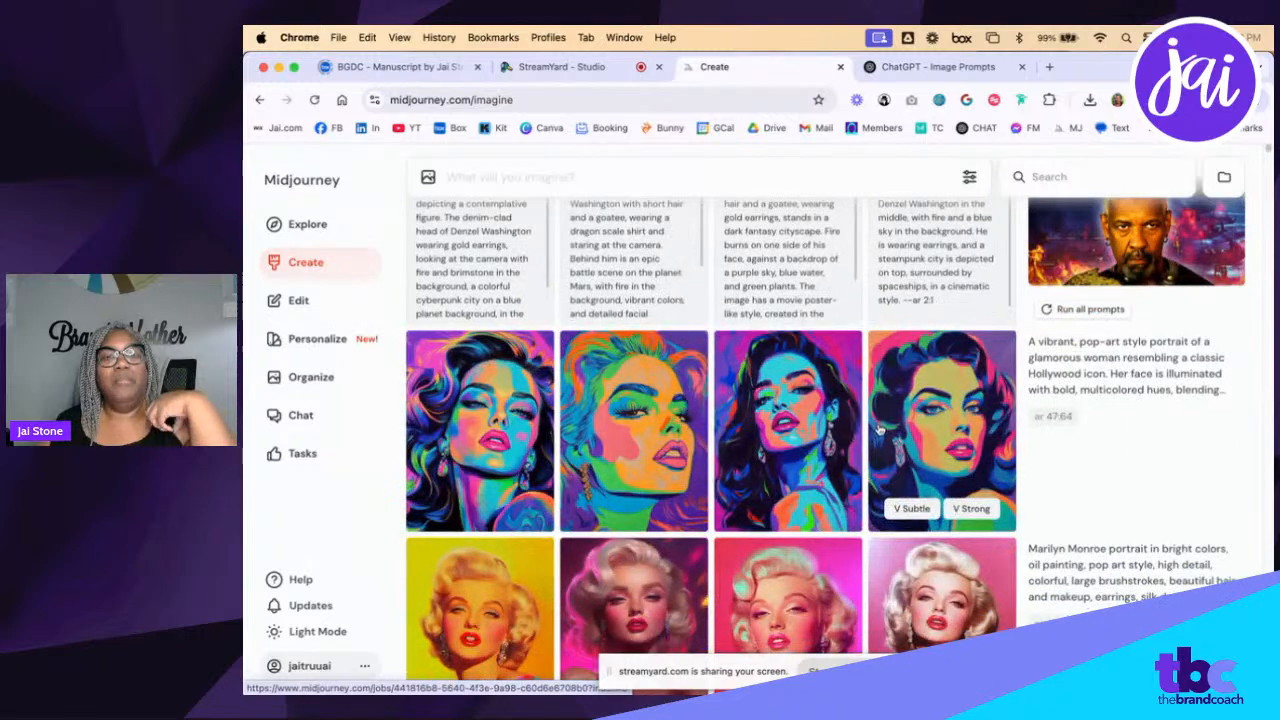
scroll(900, 478, "up", 5)
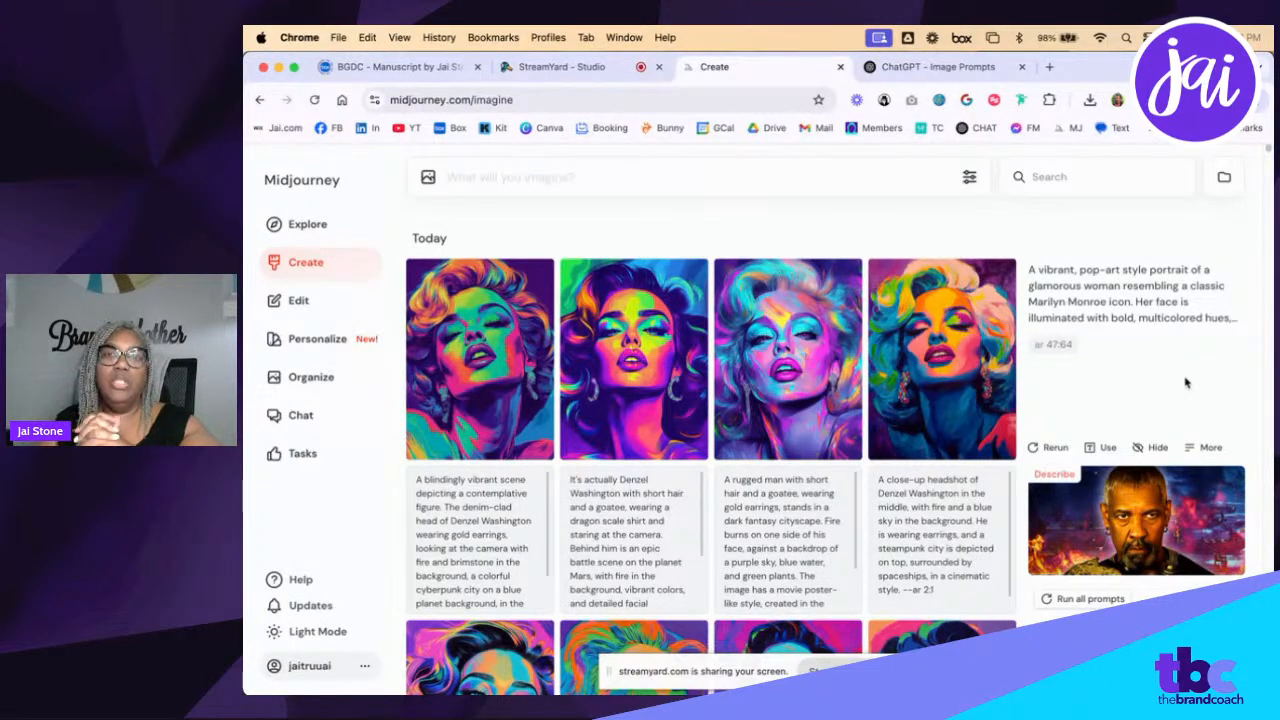
left_click(895, 70)
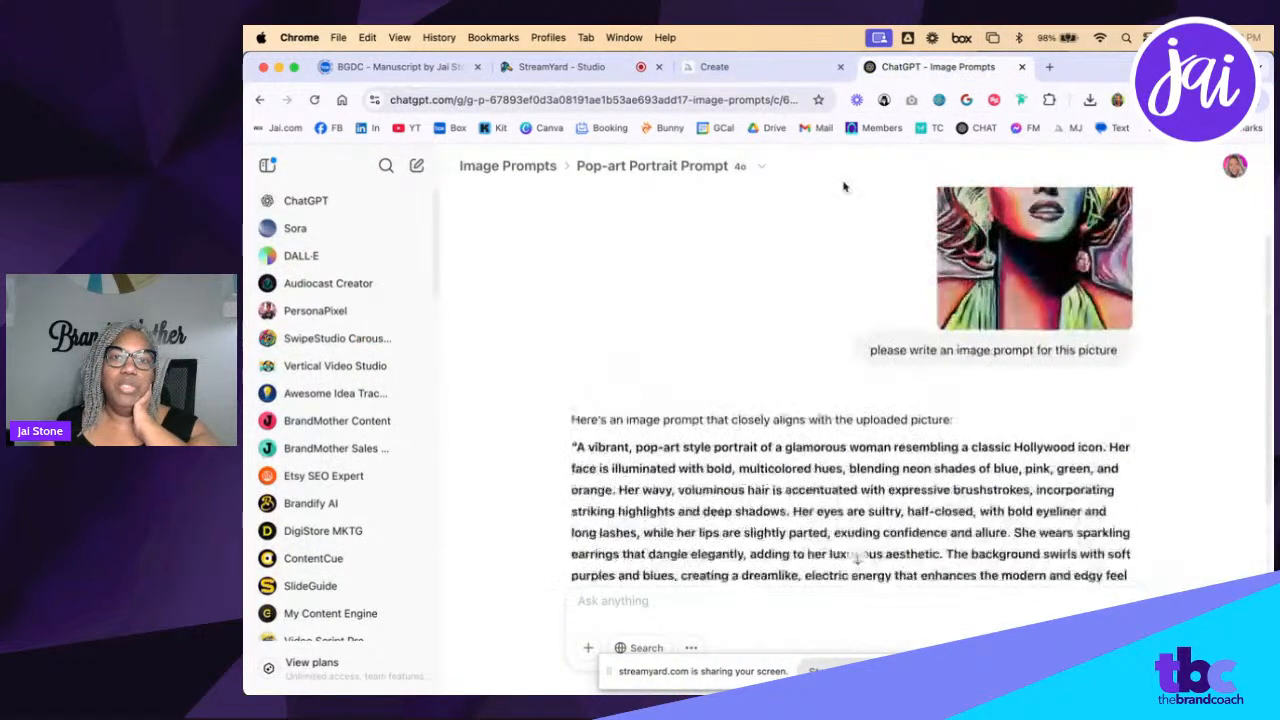
left_click(731, 70)
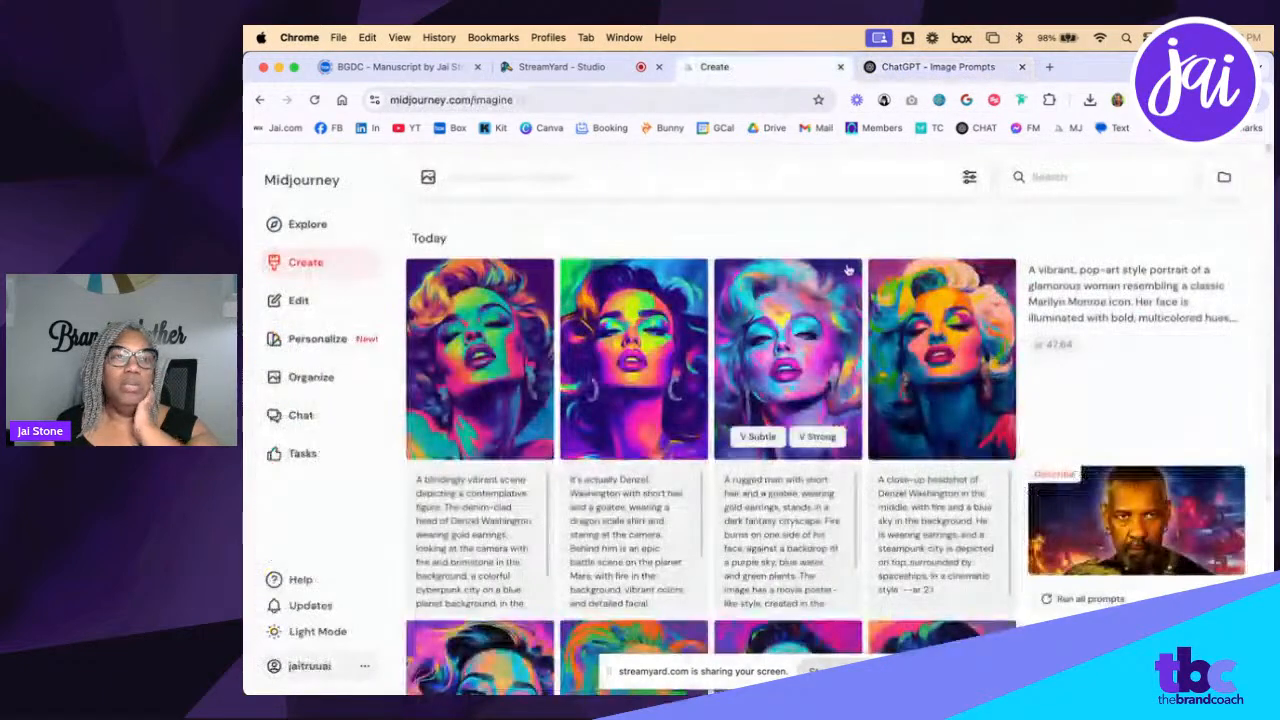
Search Midjourney's Explore gallery for "marilyn monroe" and browse the community images for a prompt worth reusing
left_click(308, 225)
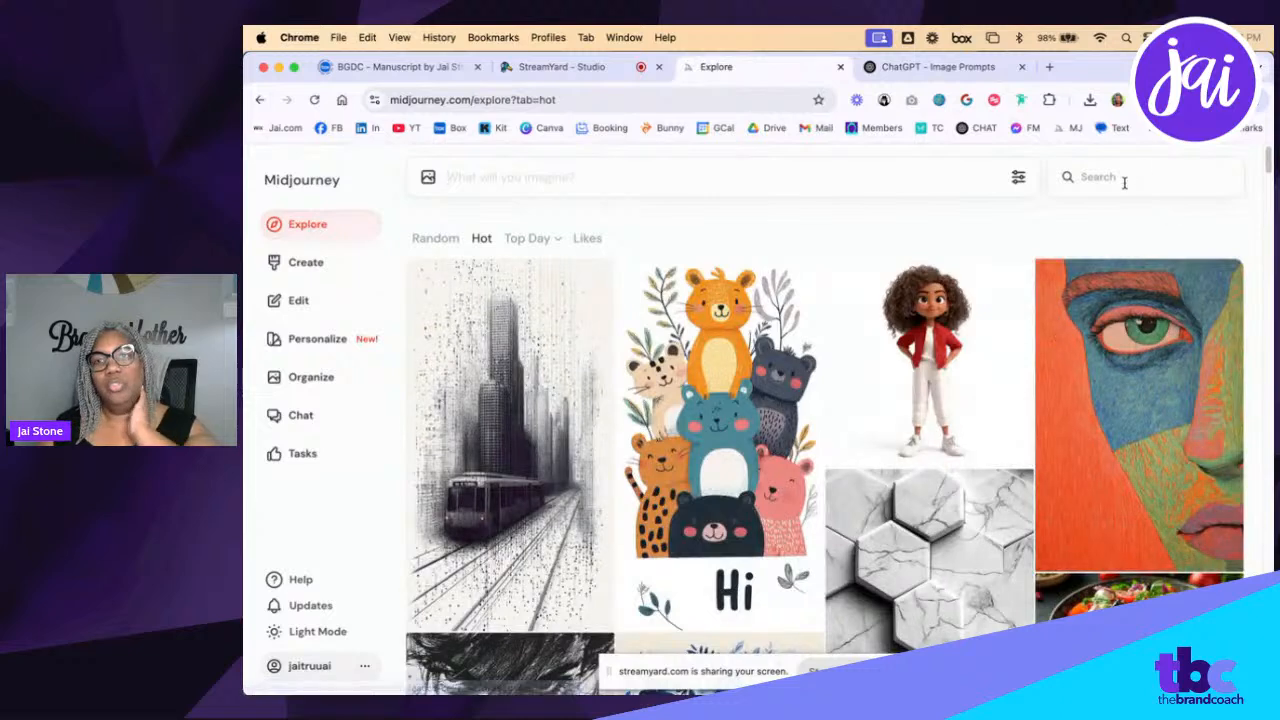
left_click(1124, 180)
type("marilyn monroe")
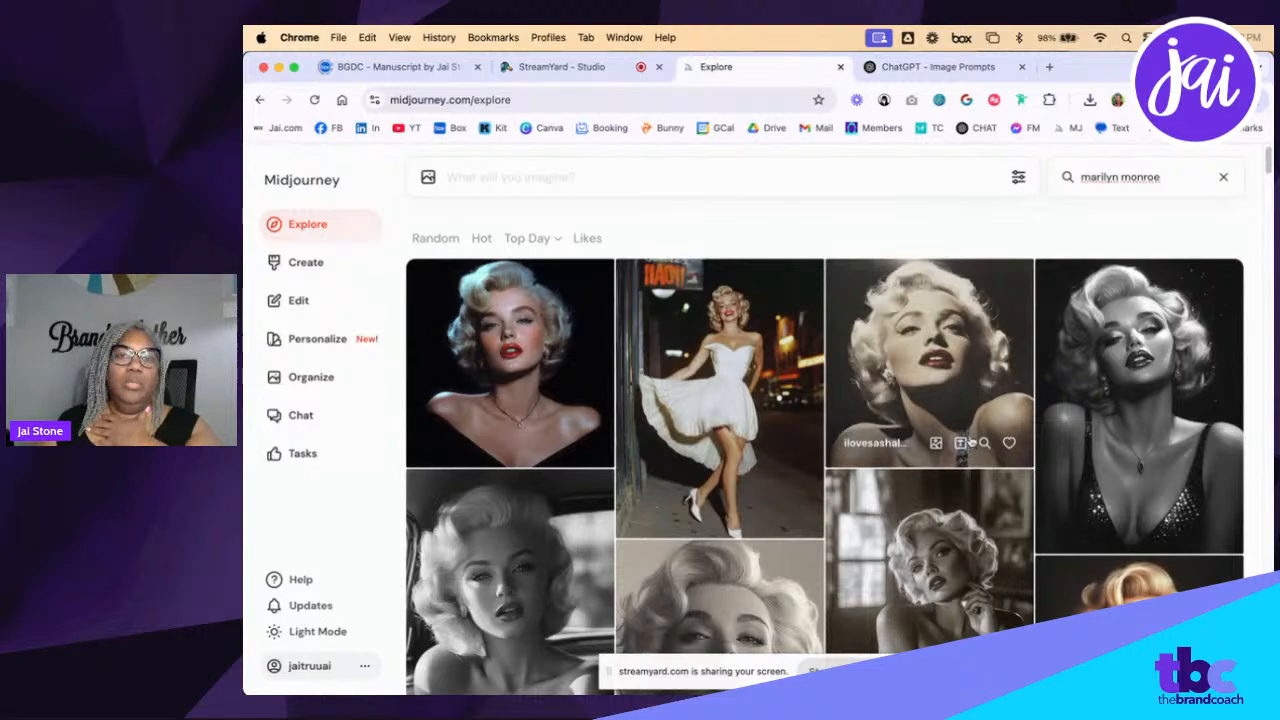
scroll(966, 446, "down", 10)
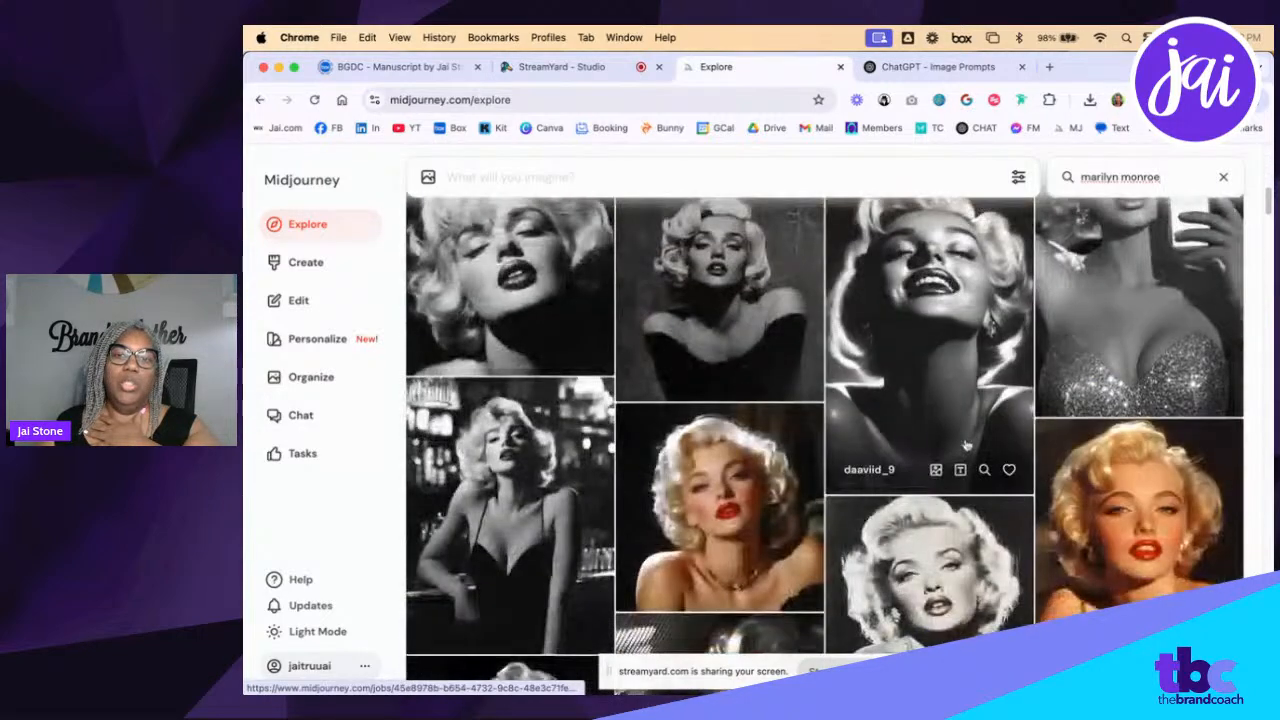
scroll(966, 446, "down", 10)
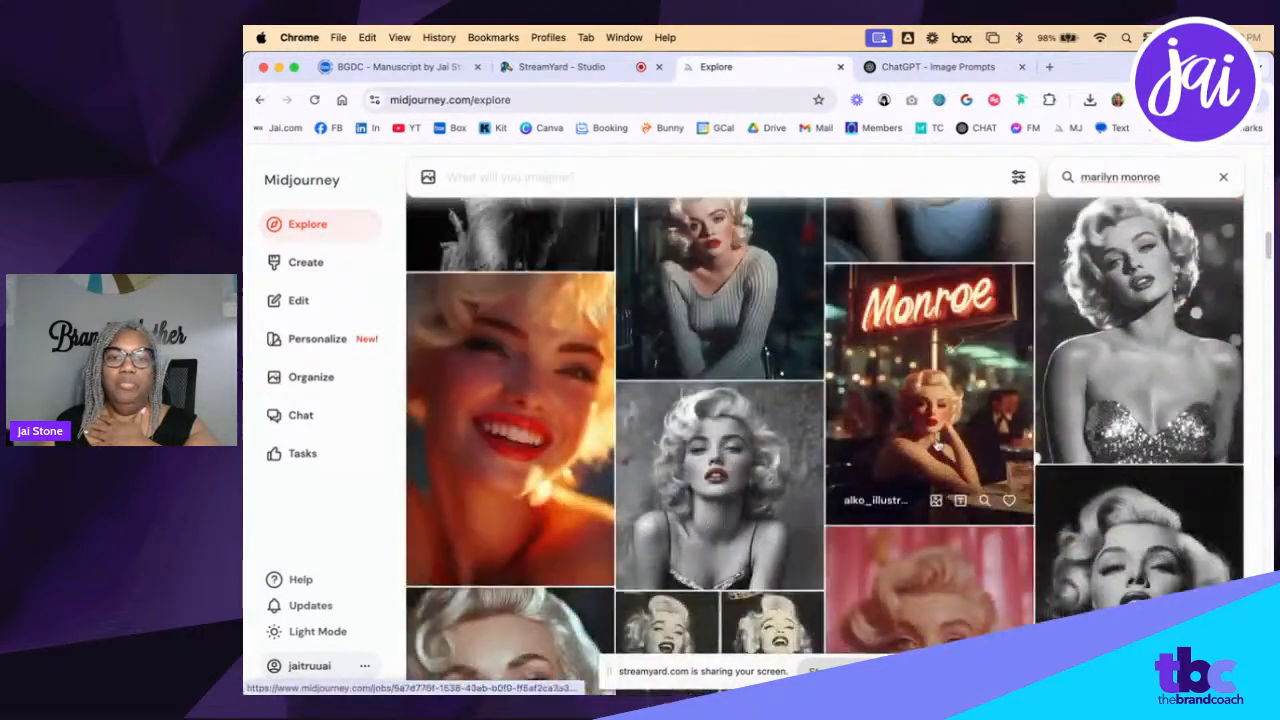
scroll(931, 450, "down", 10)
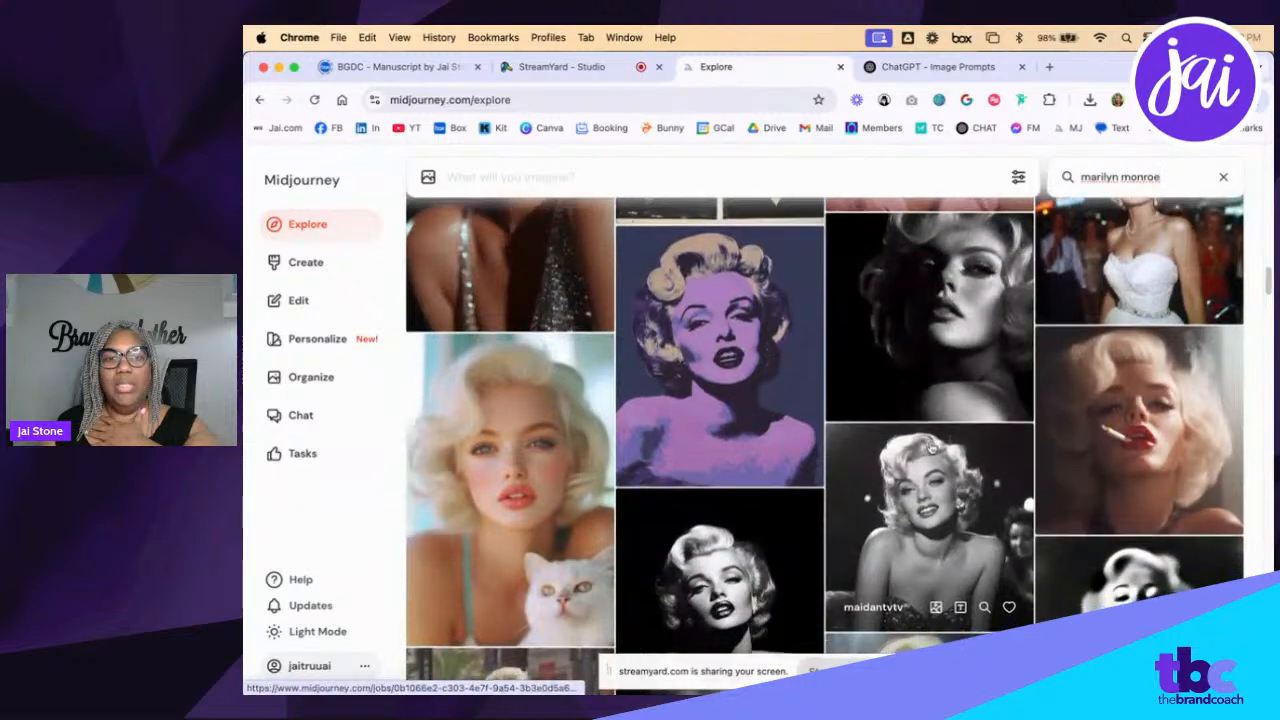
scroll(928, 453, "down", 10)
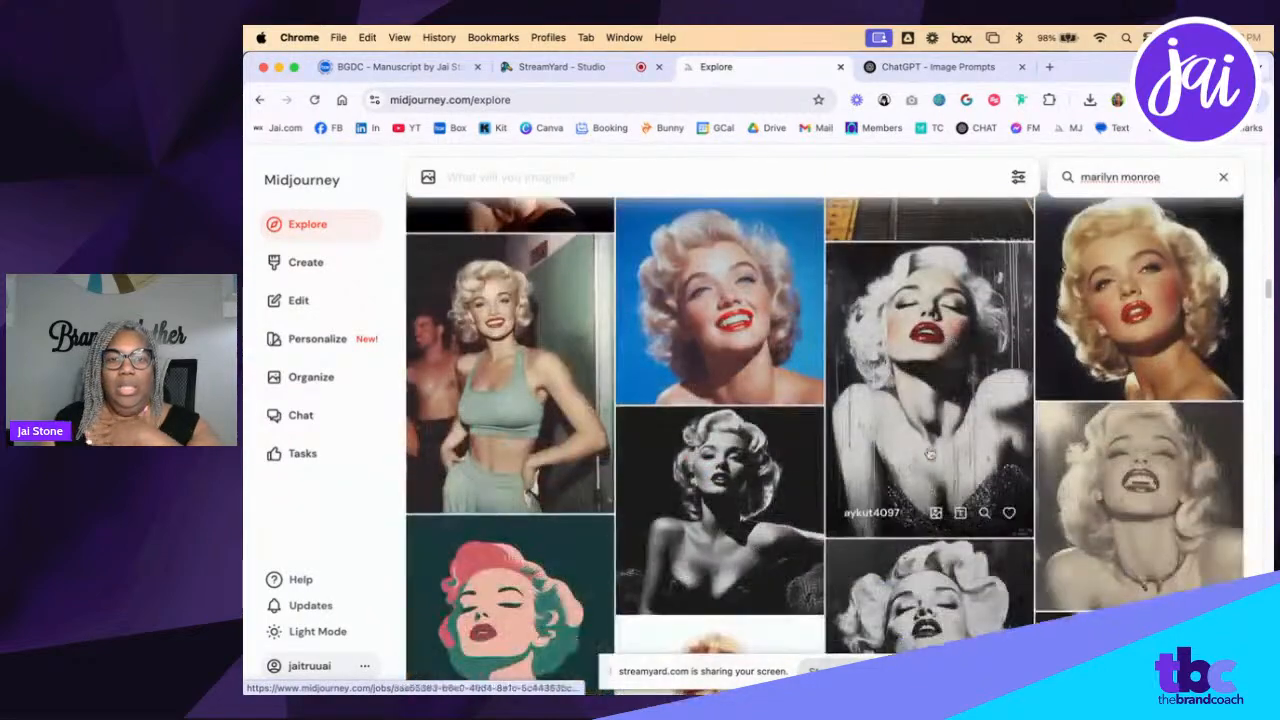
scroll(928, 453, "down", 10)
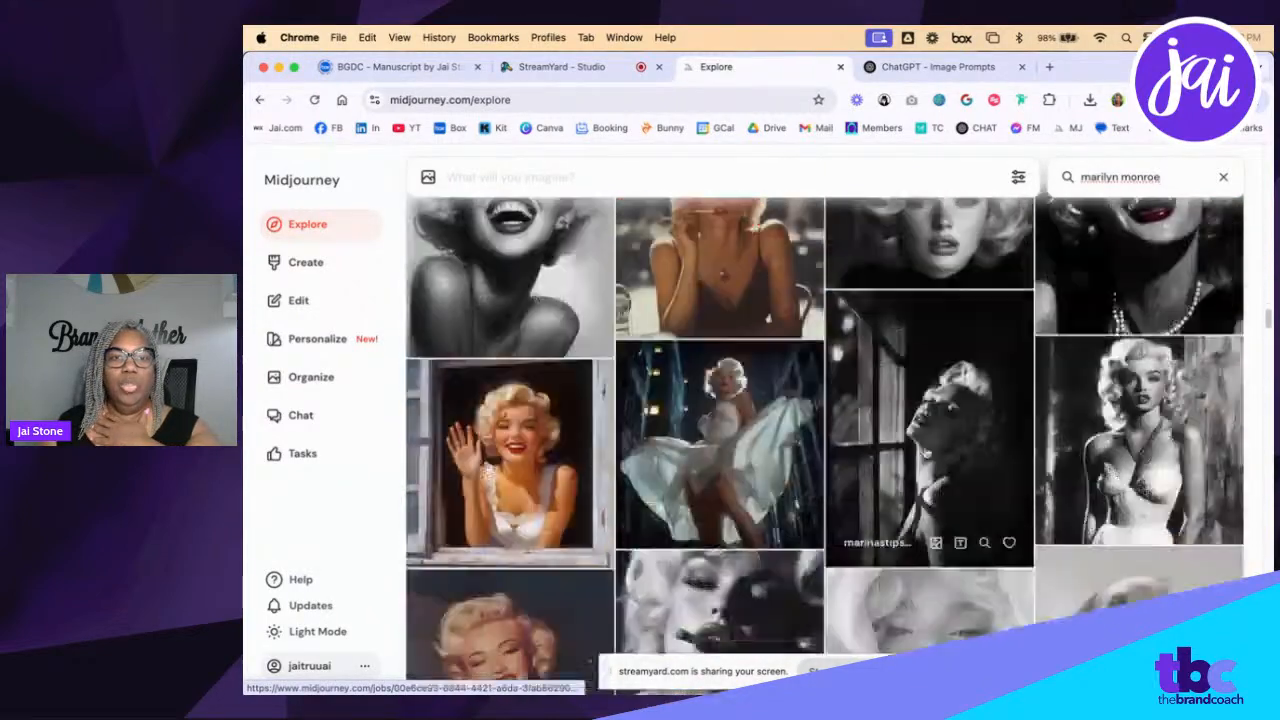
scroll(928, 453, "down", 5)
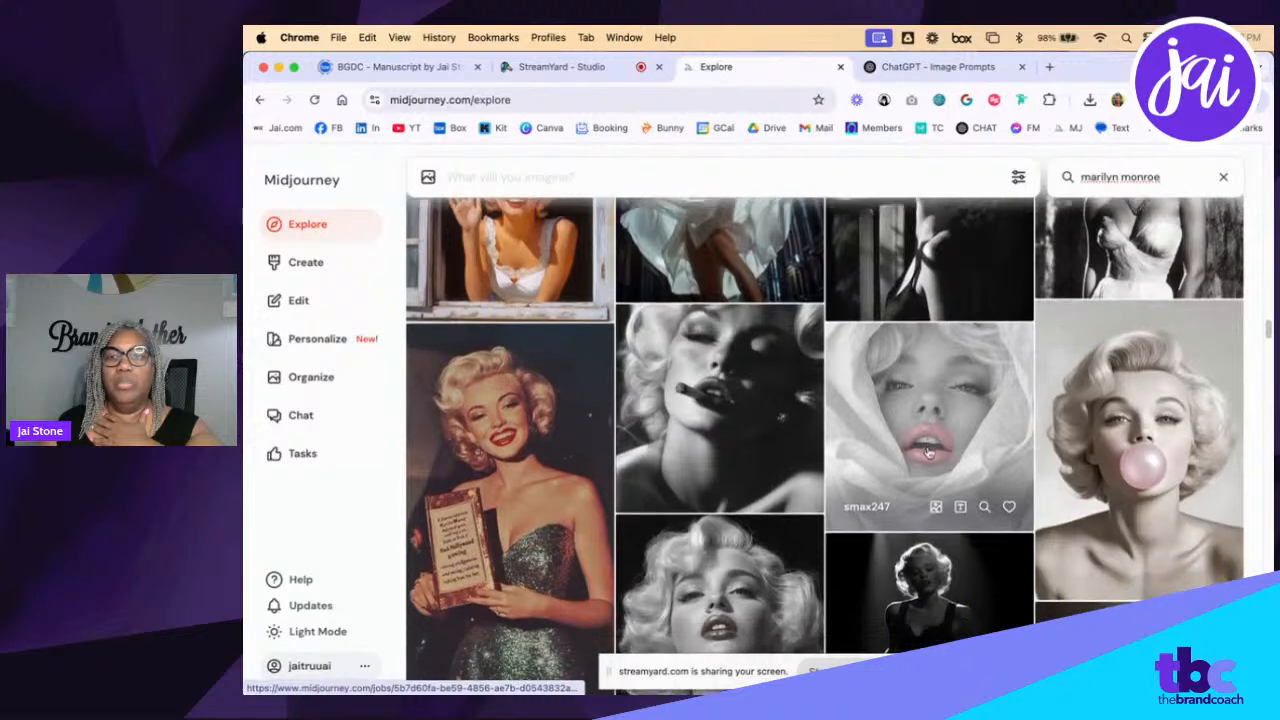
Open the bubble-gum Marilyn Monroe portrait, reuse its prompt with --ar 23:33 --stylize 50 to generate new images, and close the image view
left_click(1108, 416)
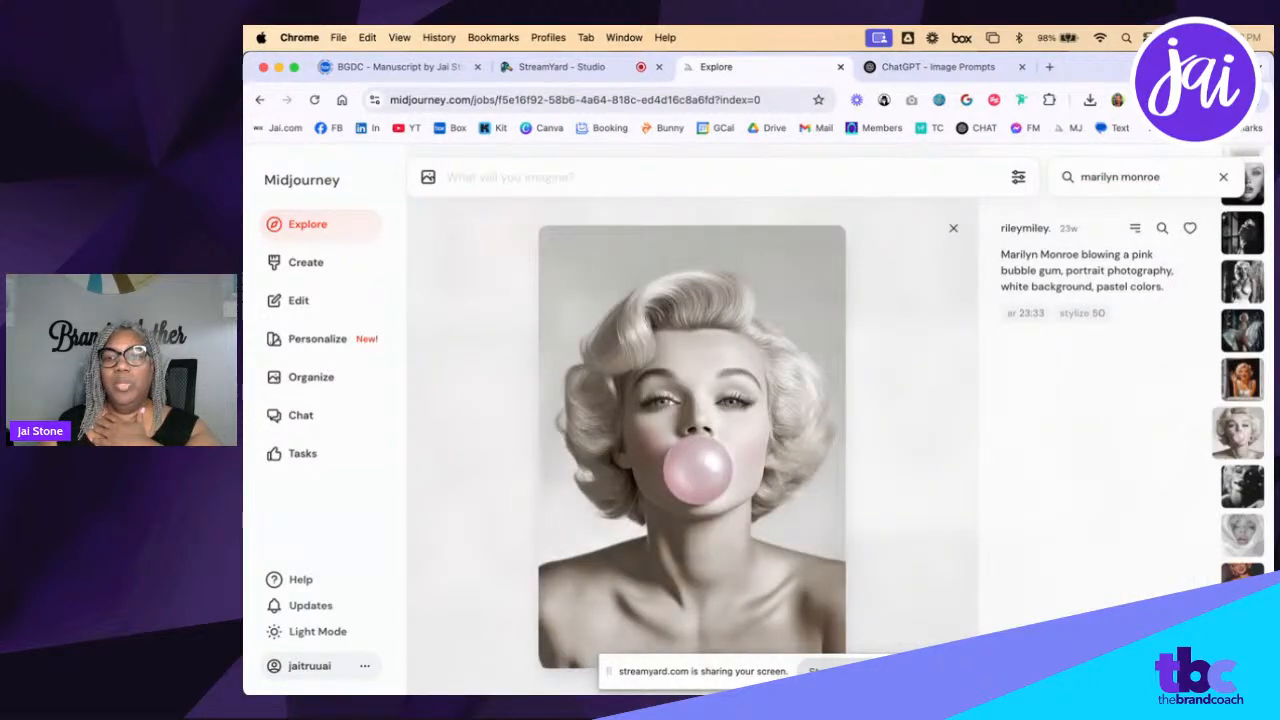
type("Marilyn Monroe blowing a pink bubble gum, portrait photography, white background, pastel colors. --ar 23:33 --stylize 50")
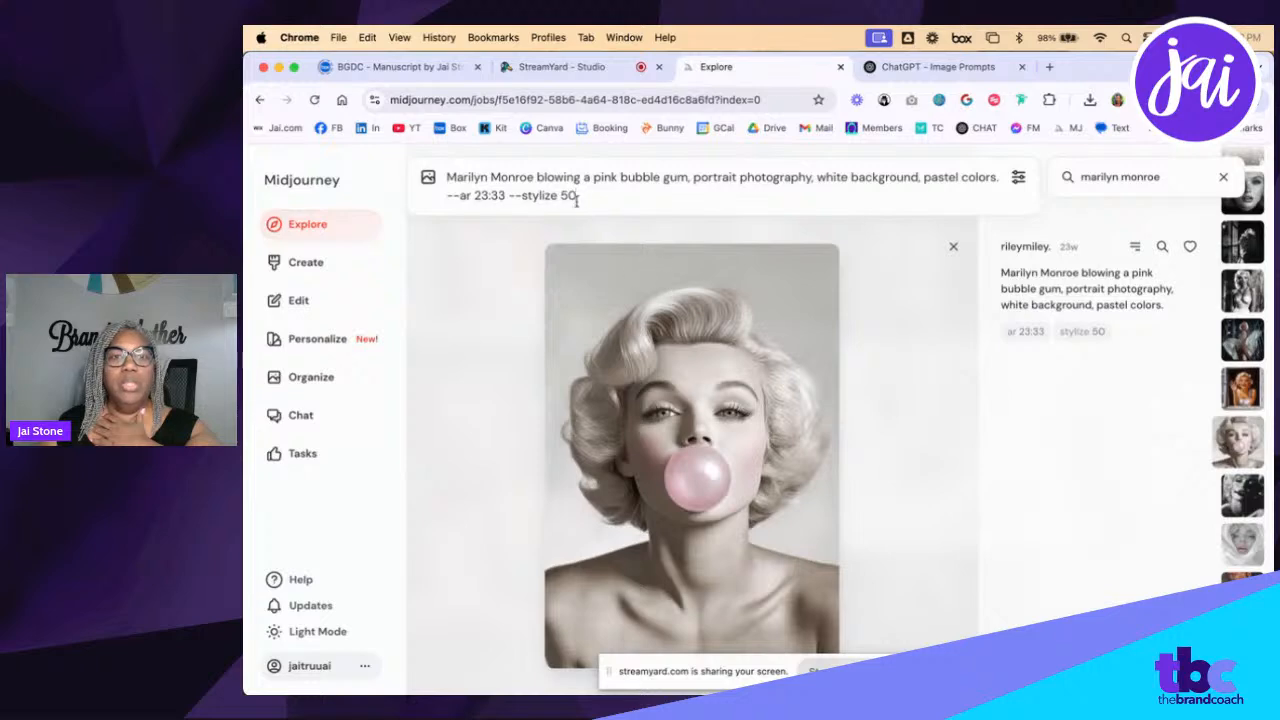
key("Return")
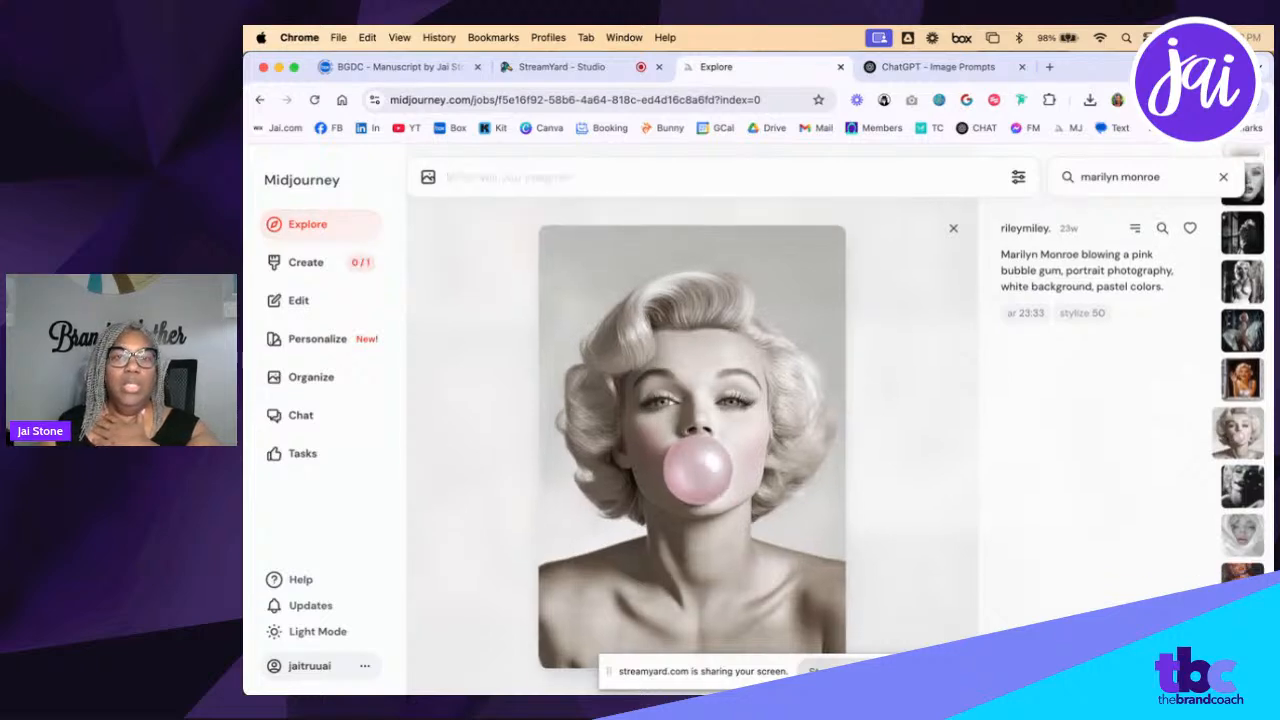
left_click(953, 231)
scroll(789, 502, "down", 5)
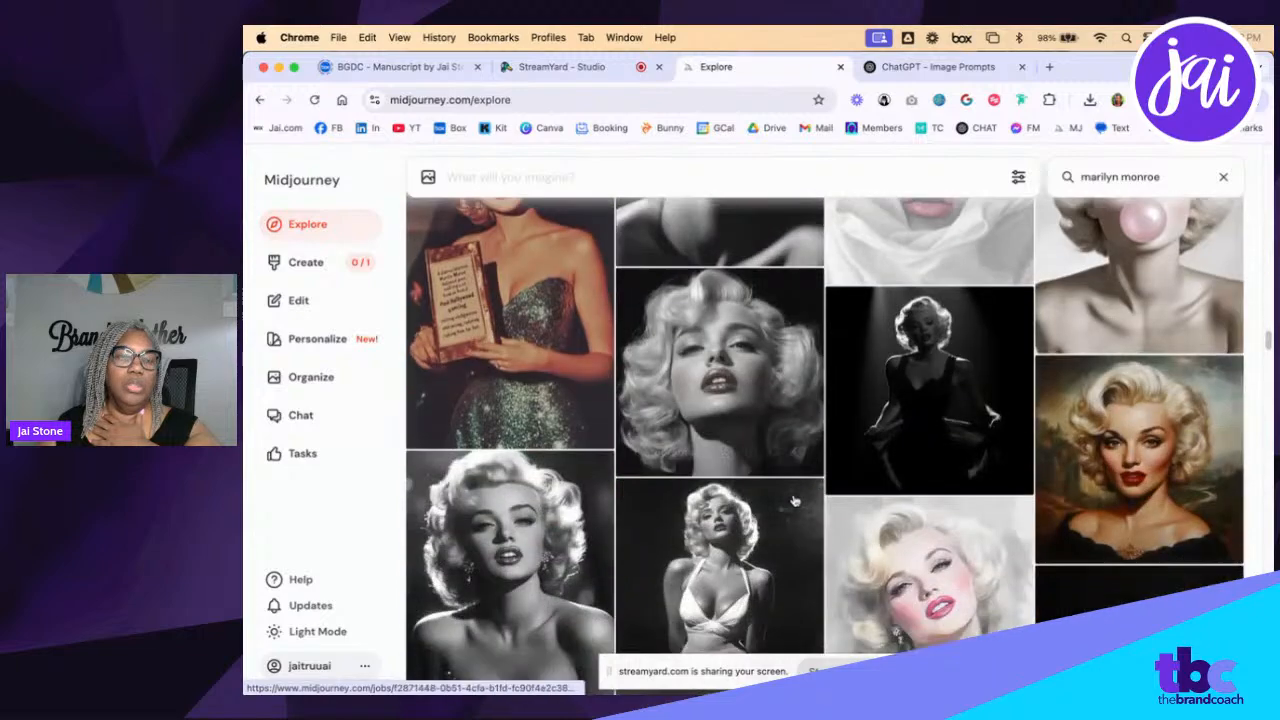
Check the bubble-gum job among the created images, then switch to StreamYard to read the live viewers' comments
left_click(300, 262)
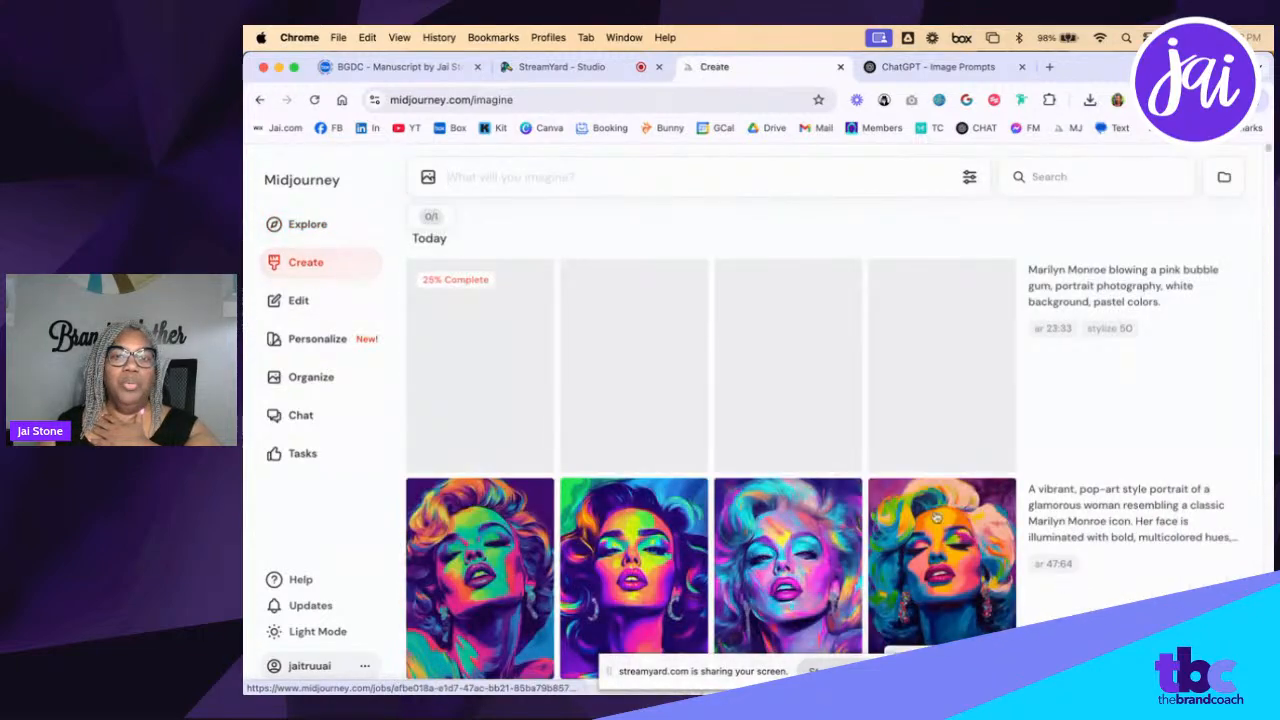
scroll(933, 510, "down", 3)
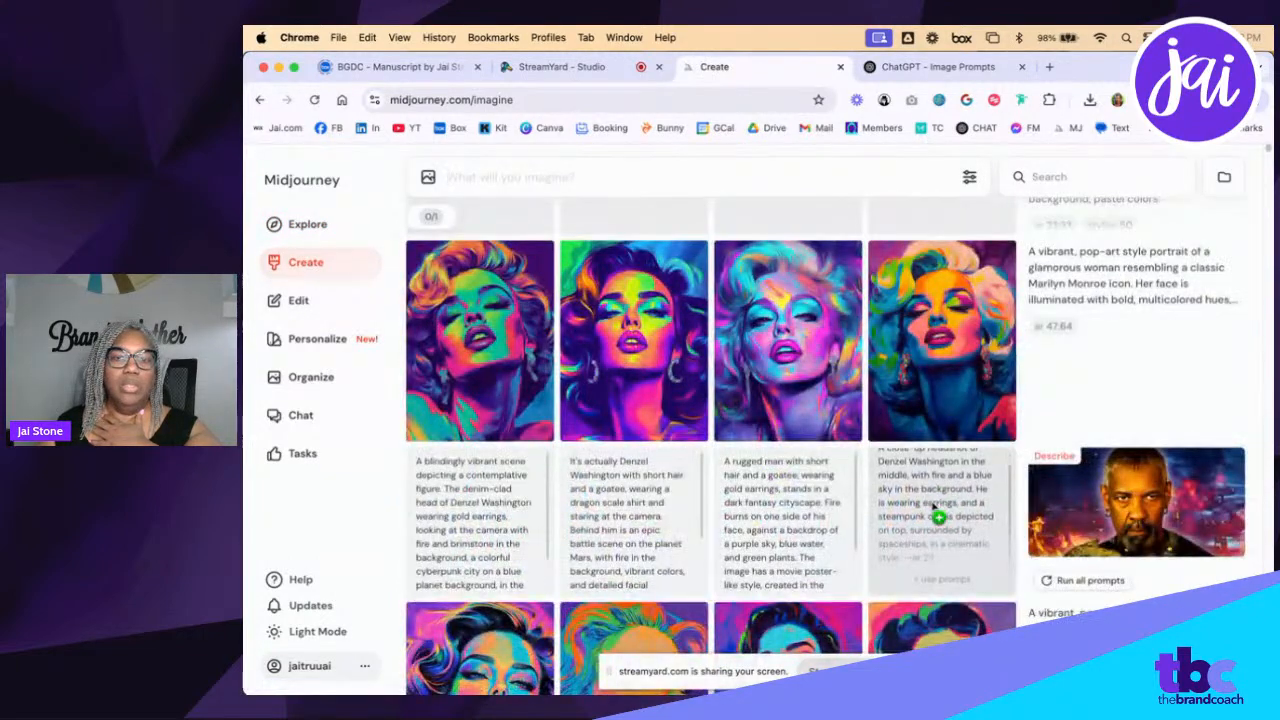
left_click(561, 66)
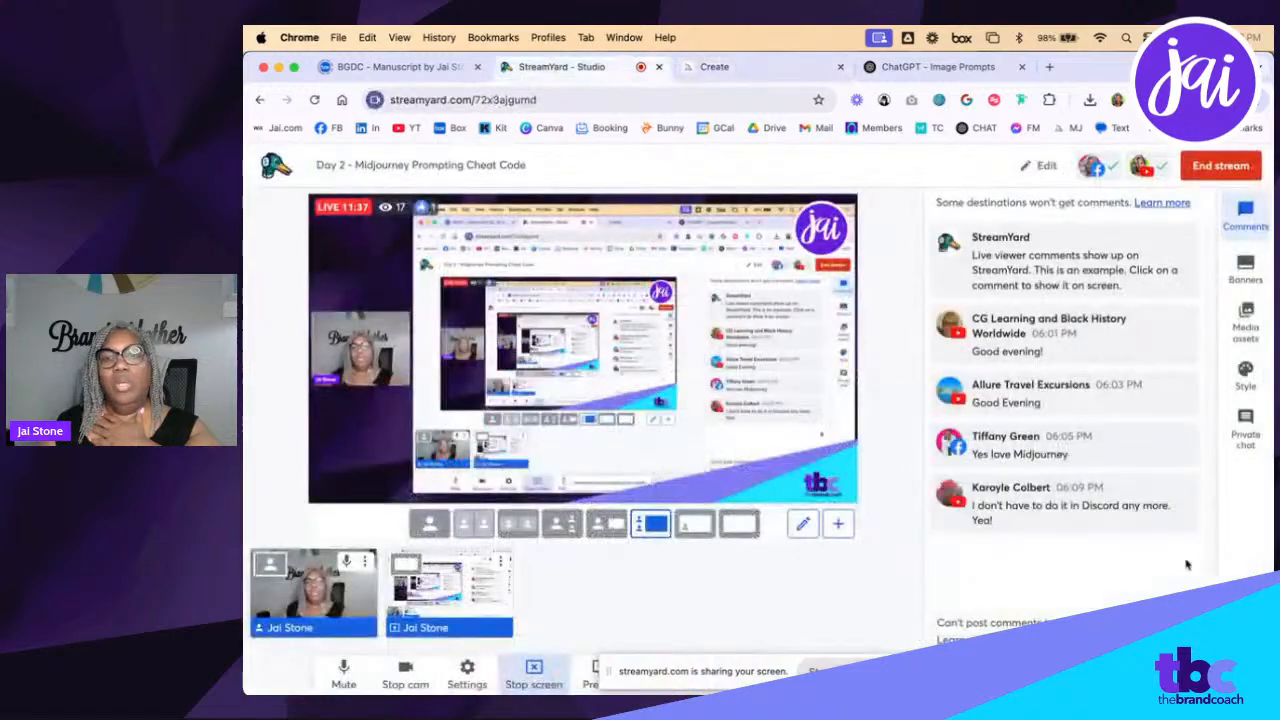